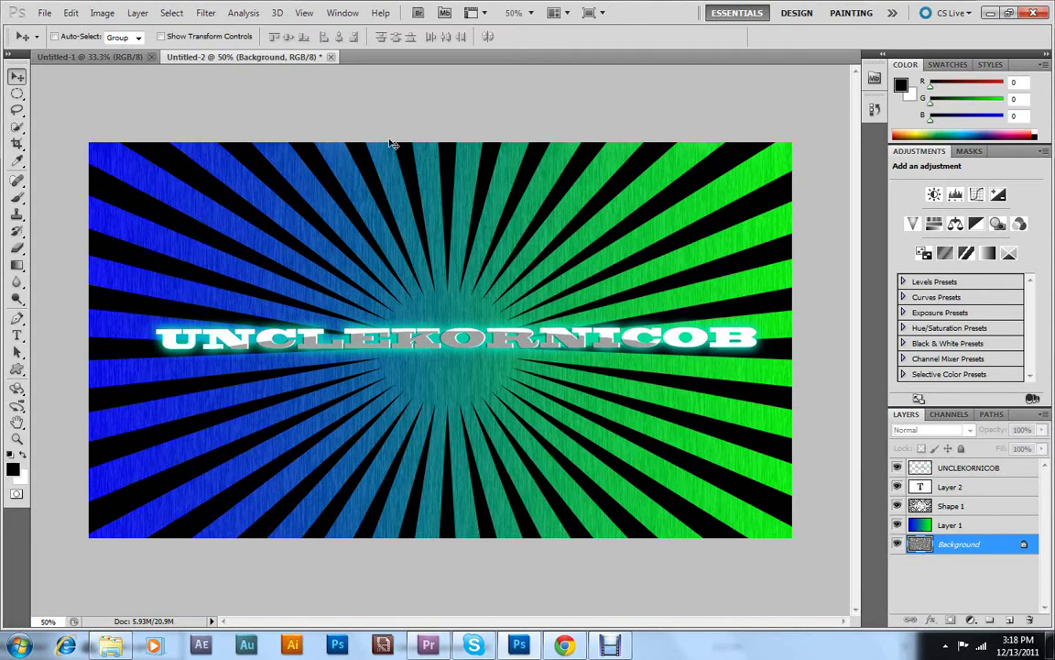
Create a new custom-size document 1920 pixels wide and 1080 pixels high.
click(45, 12)
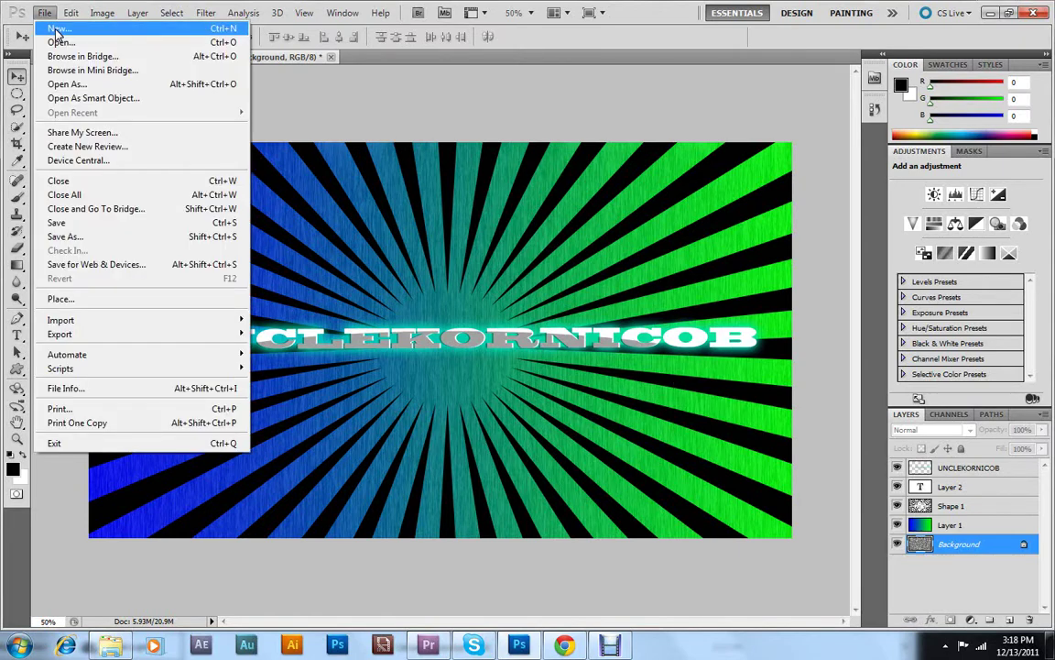
click(57, 30)
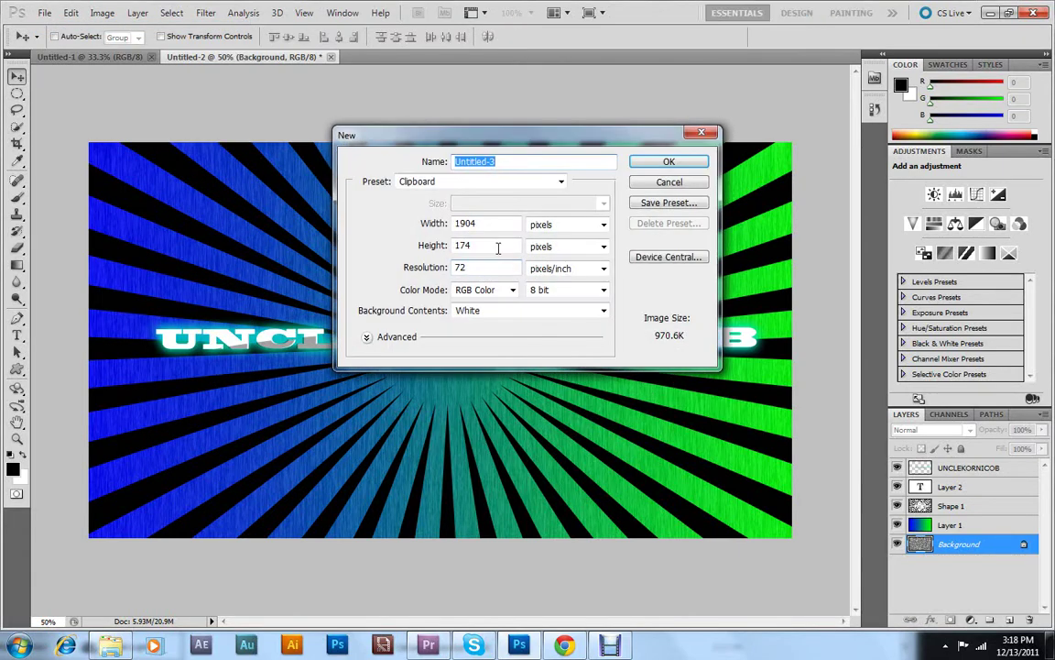
click(486, 183)
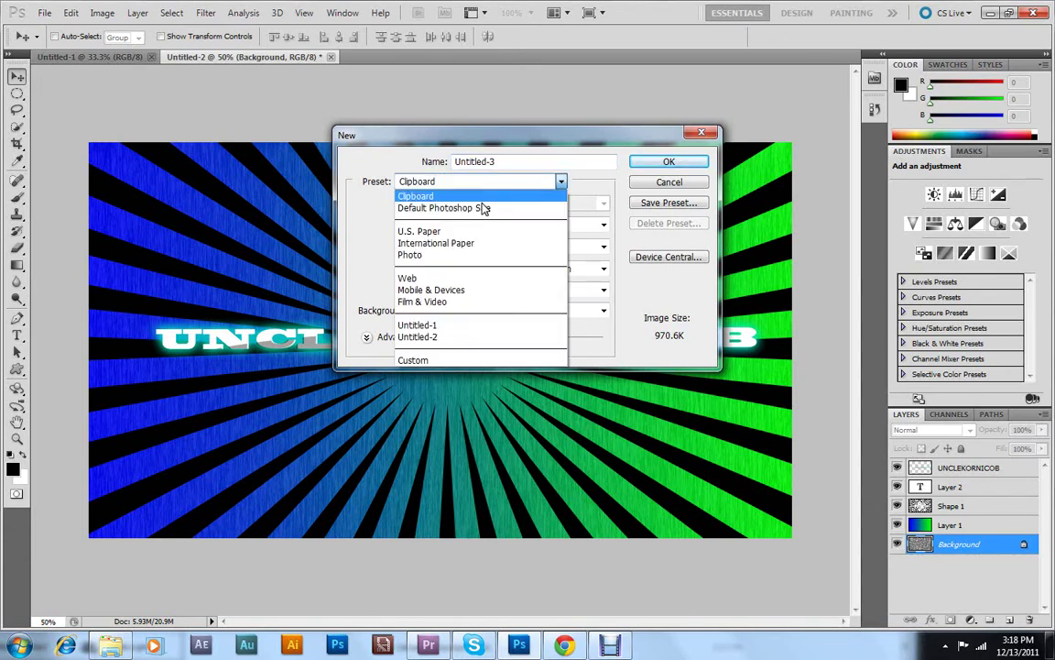
click(430, 359)
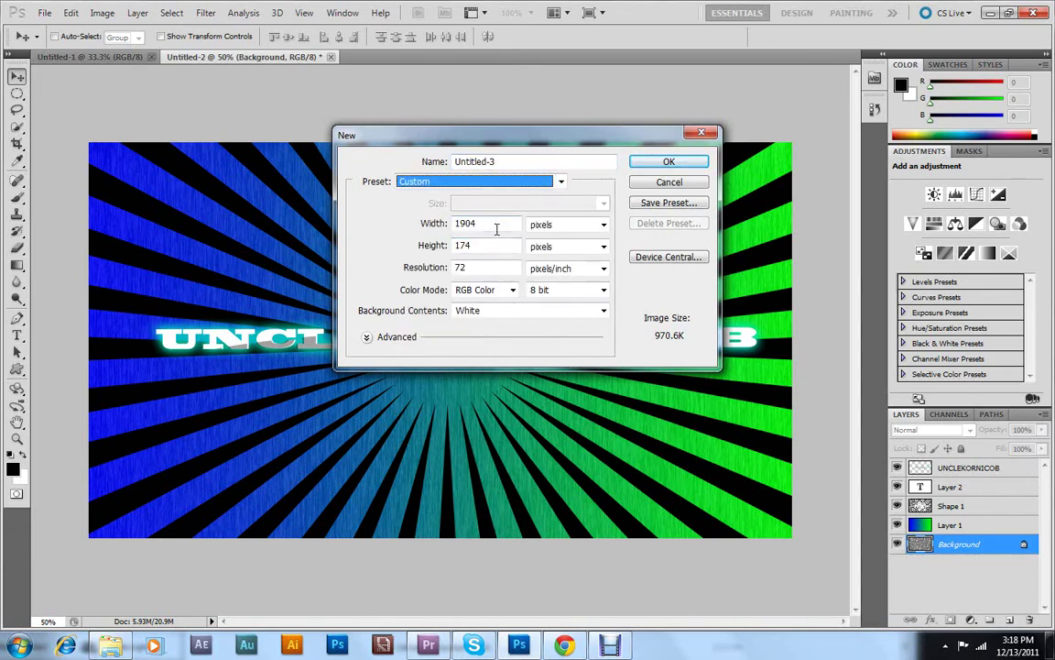
key(Tab)
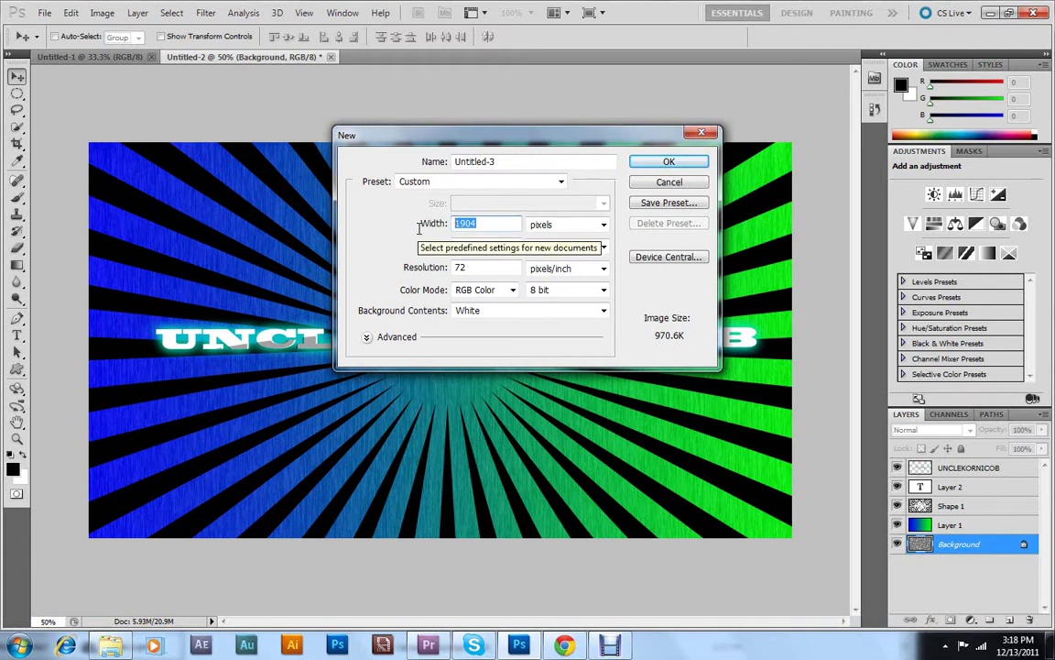
text(1920)
key(Tab)
key(Tab)
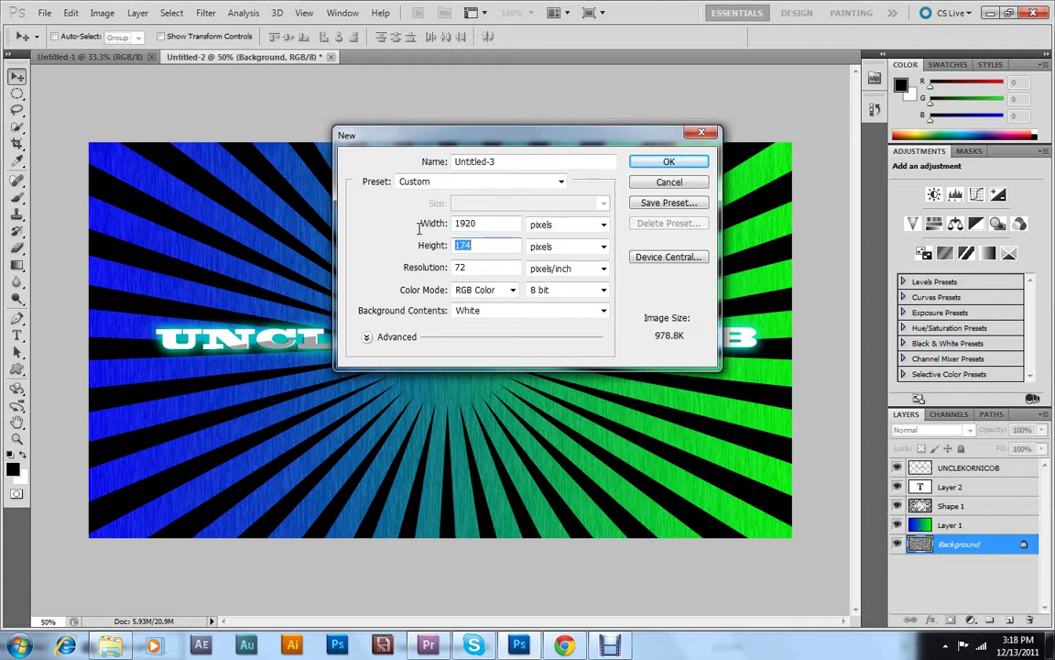
text(1080)
key(Return)
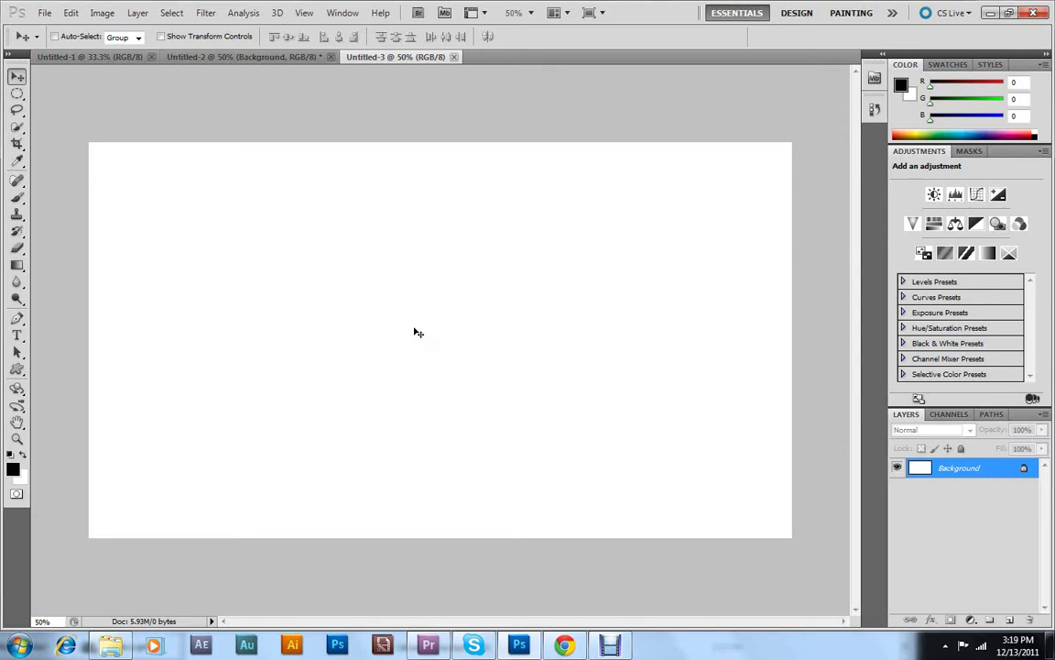
click(94, 56)
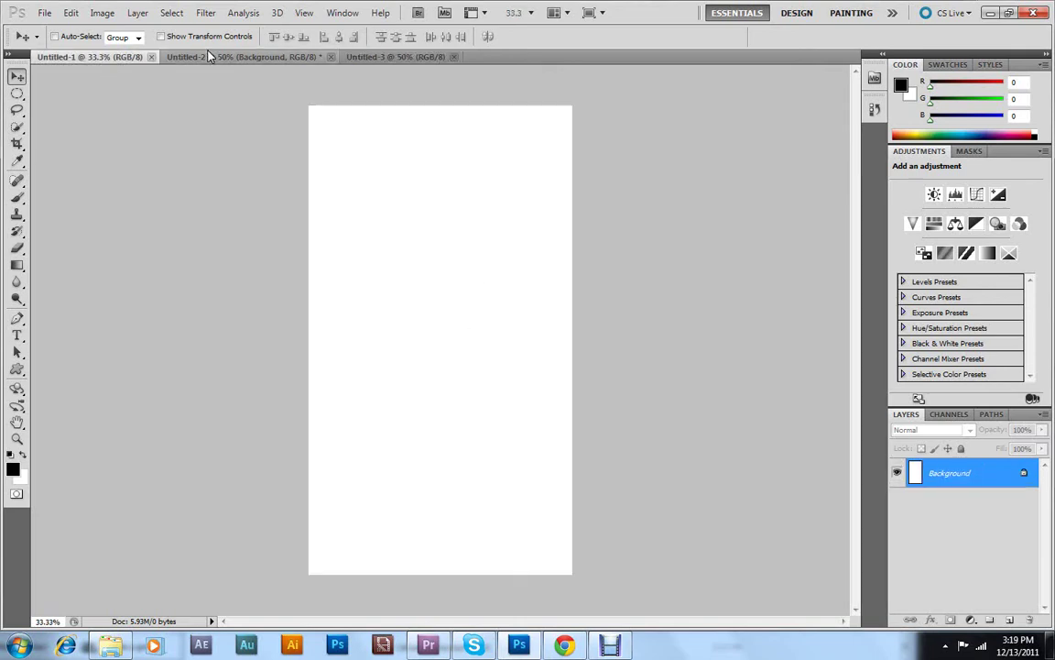
click(209, 57)
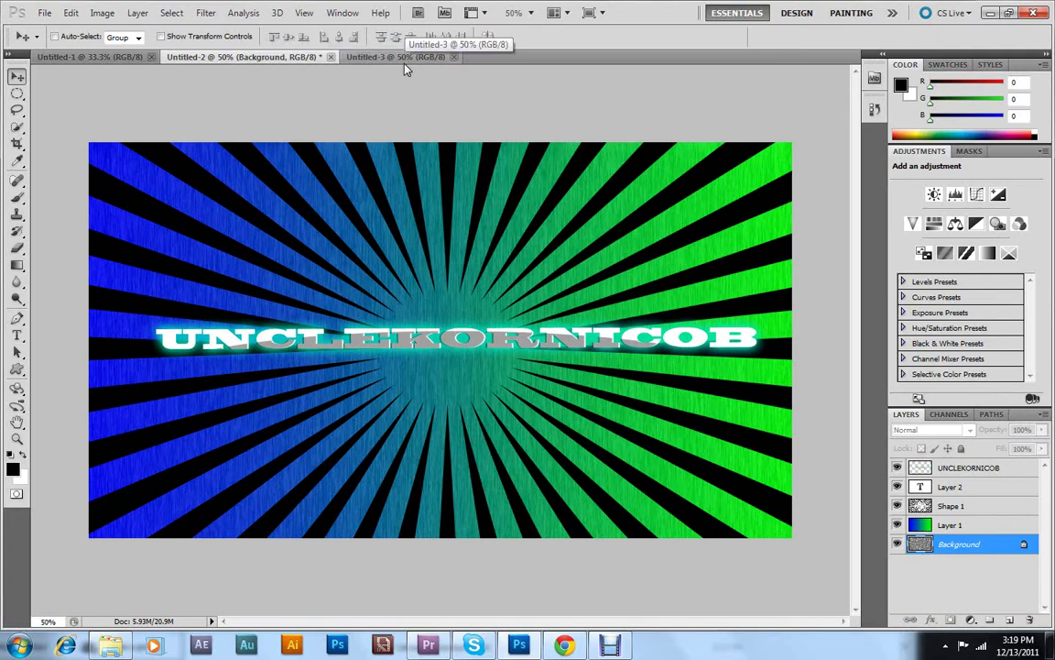
click(364, 57)
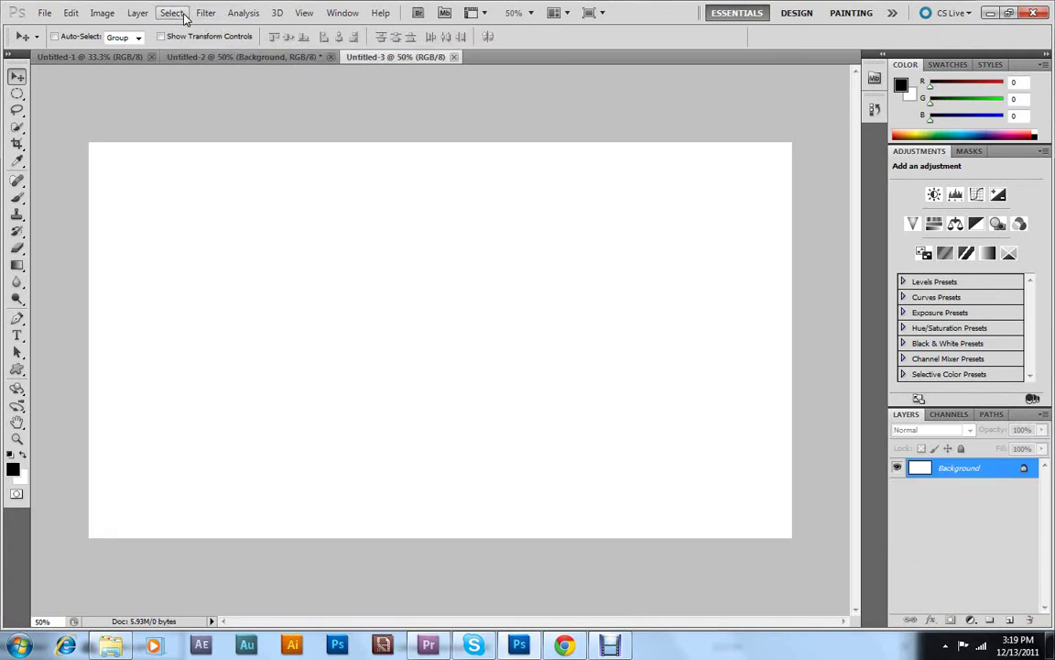
Render the Fibers filter on the blank Background layer with a variance of 12.
click(206, 13)
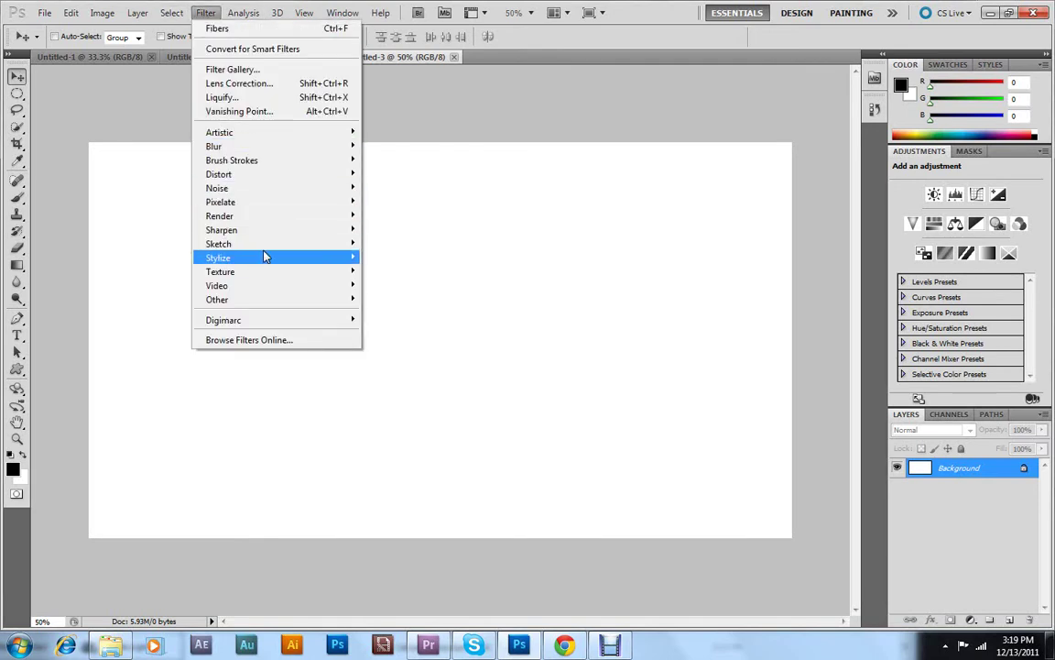
mouse_move(279, 220)
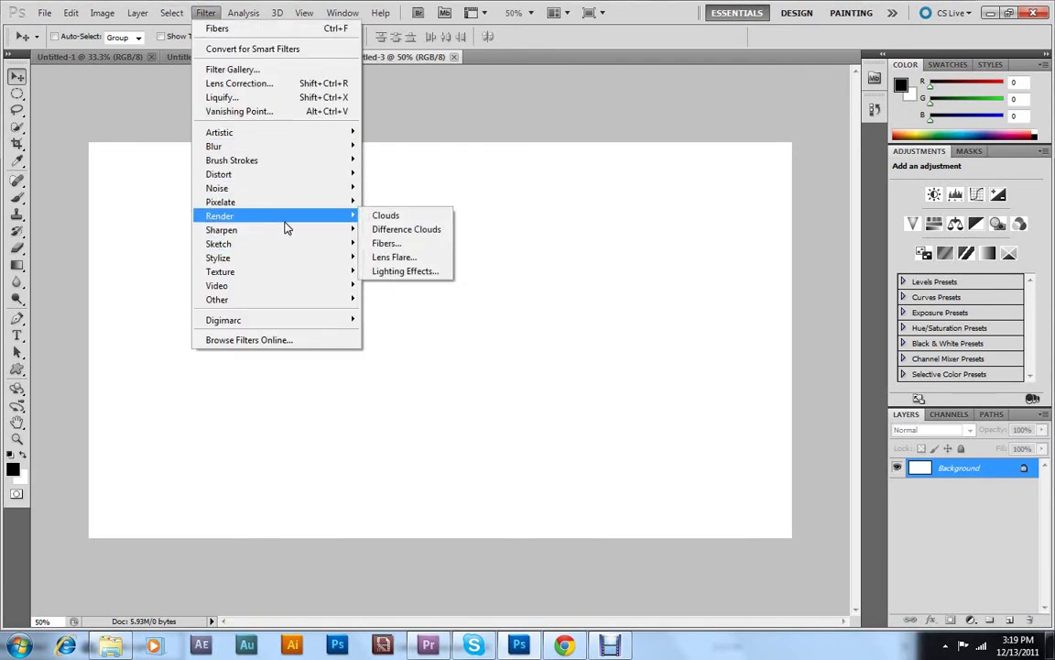
click(380, 241)
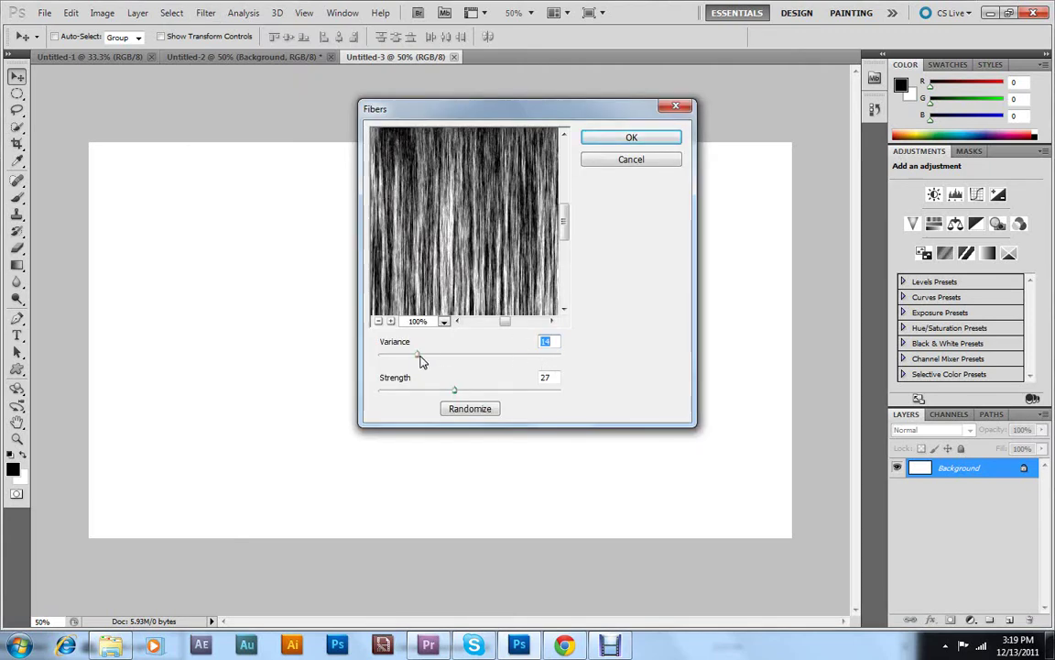
drag(417, 355, 411, 355)
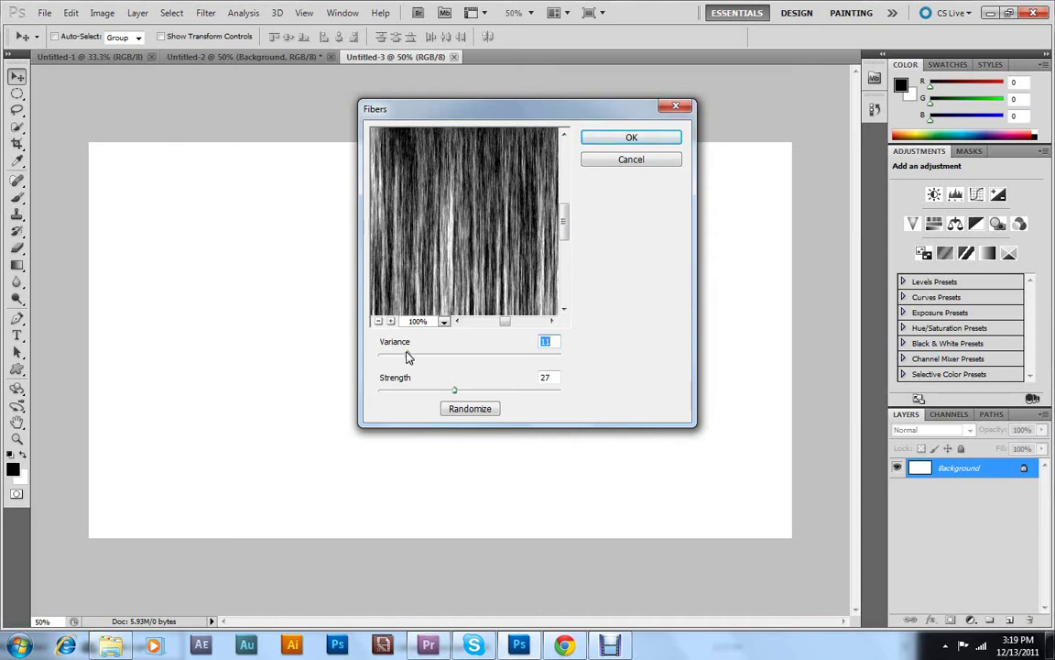
mouse_move(408, 356)
mouse_down()
mouse_move(553, 360)
mouse_move(409, 358)
mouse_up()
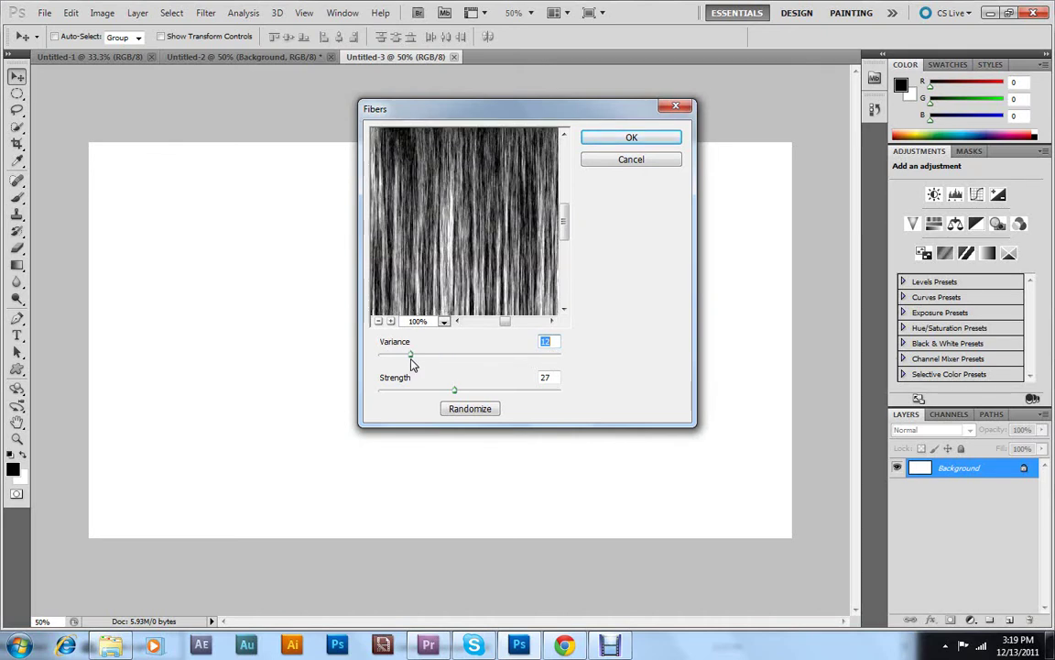
click(641, 139)
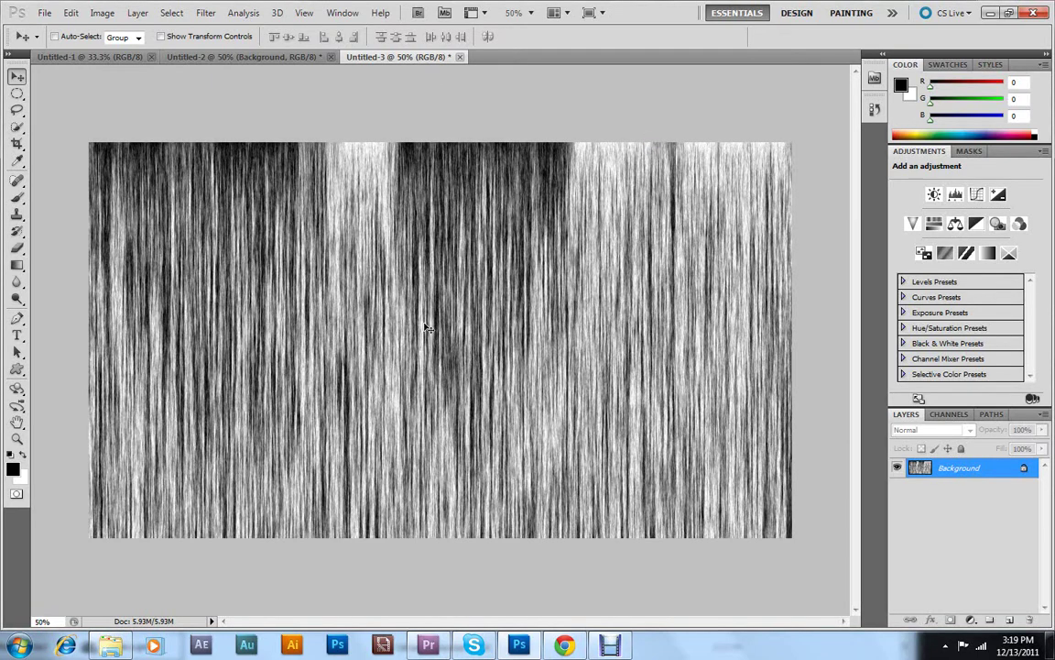
Examine the fiber texture and gradient layers in Untitled-2 by hiding and reshowing the layers above them, and return to Untitled-3.
click(165, 53)
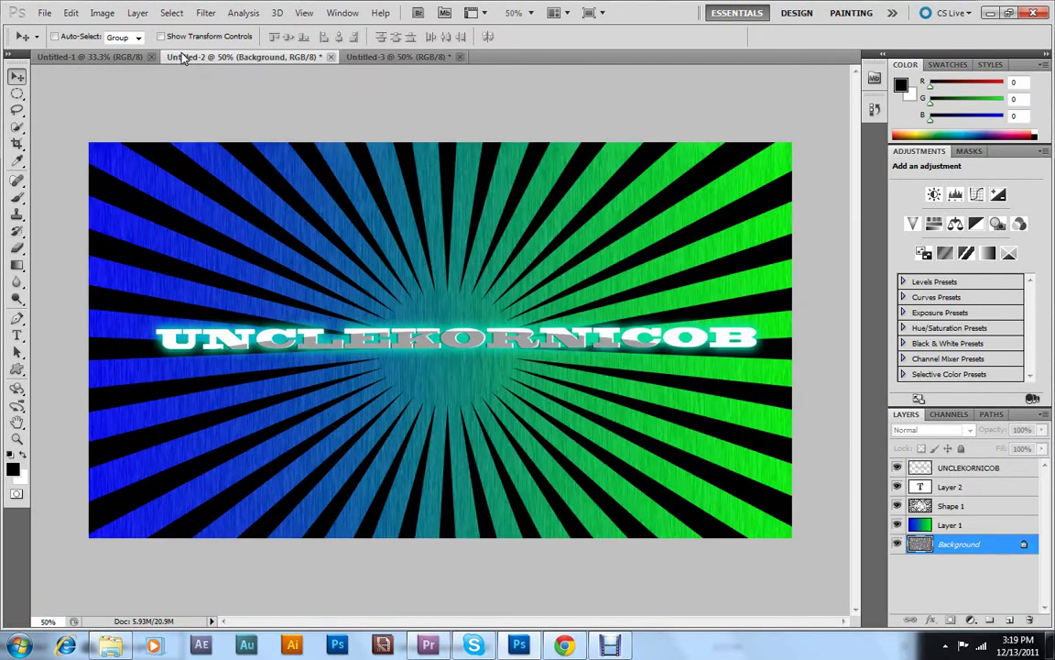
drag(897, 506, 900, 473)
click(898, 468)
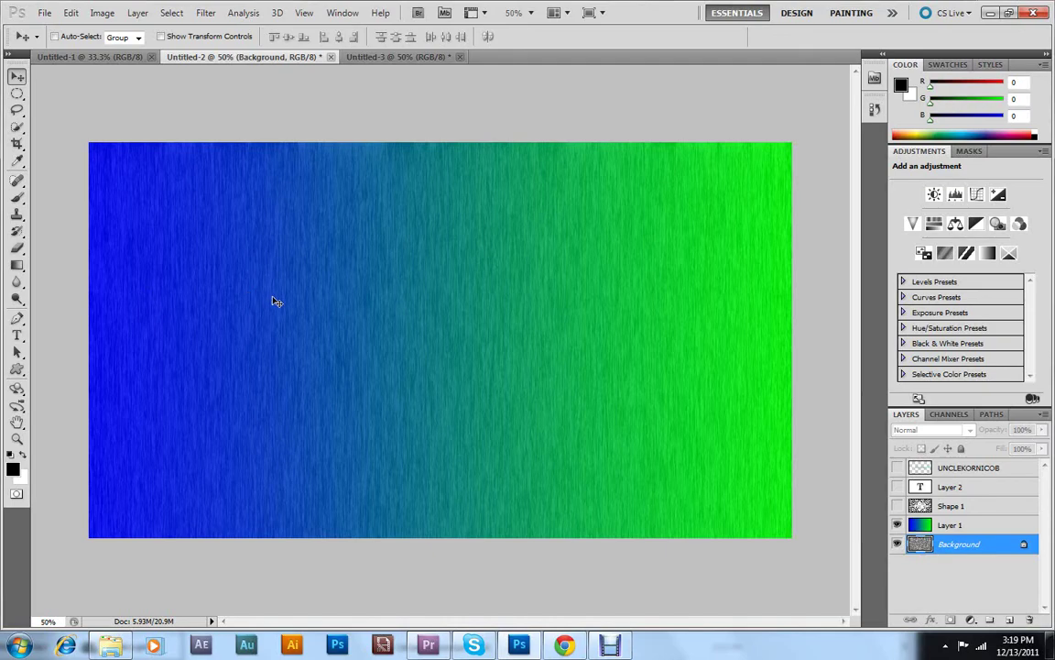
click(898, 525)
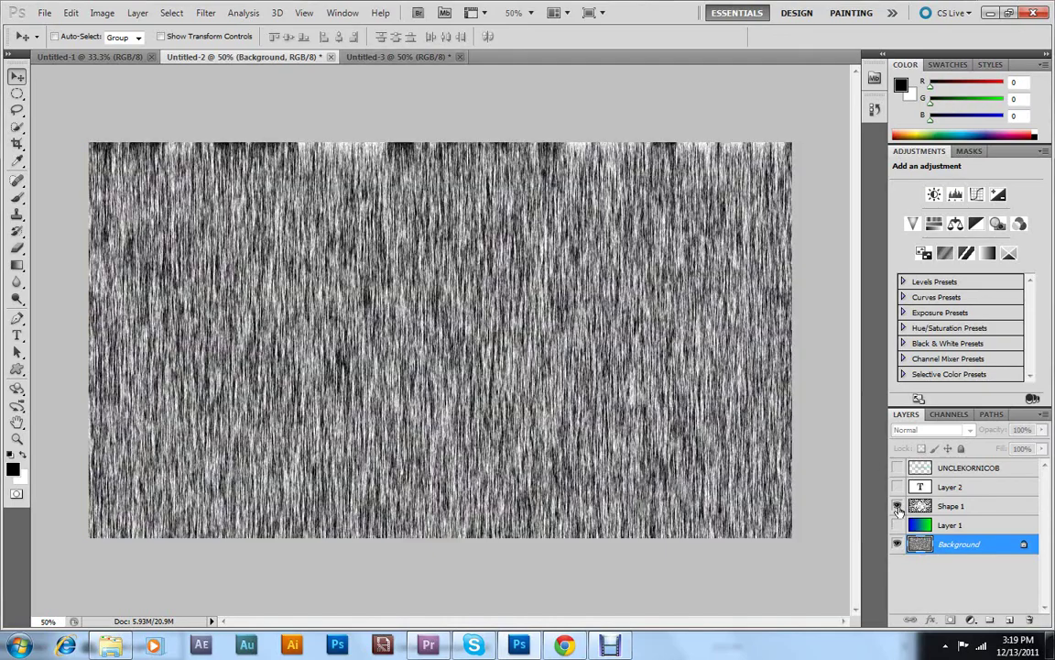
click(898, 525)
click(898, 487)
click(898, 468)
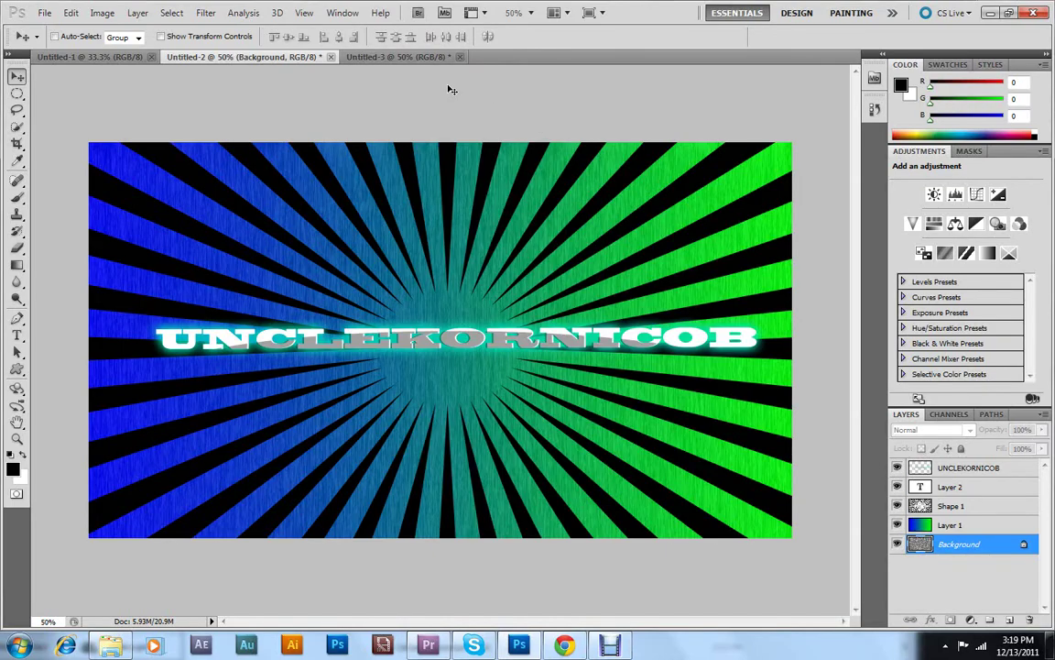
click(403, 56)
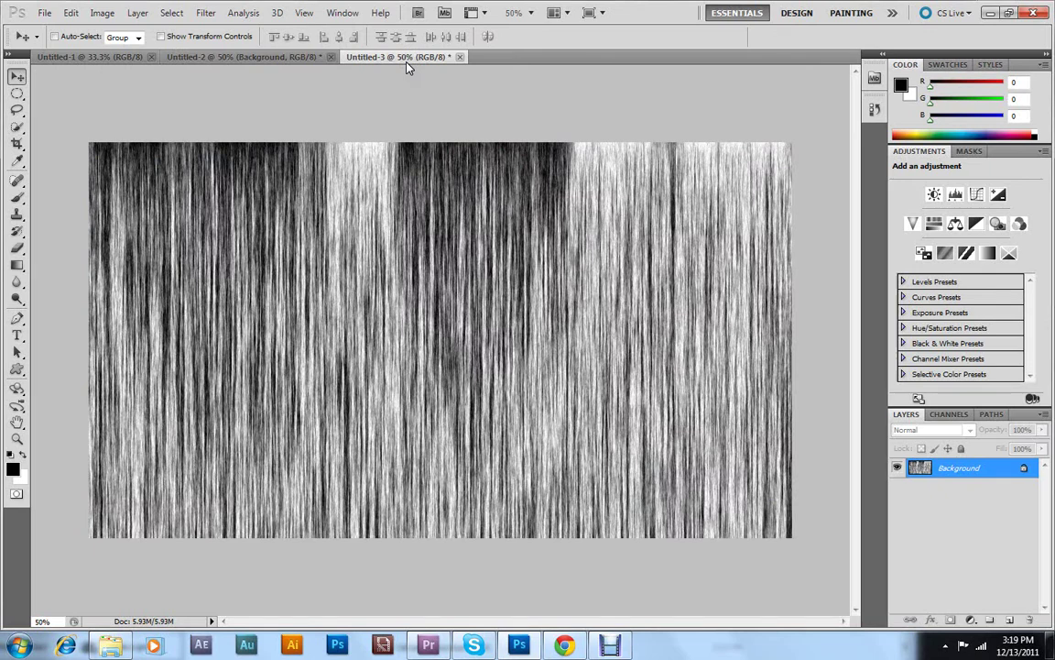
Set the foreground color to bright green, RGB 0, 227, 0.
click(12, 472)
drag(347, 240, 339, 181)
click(663, 156)
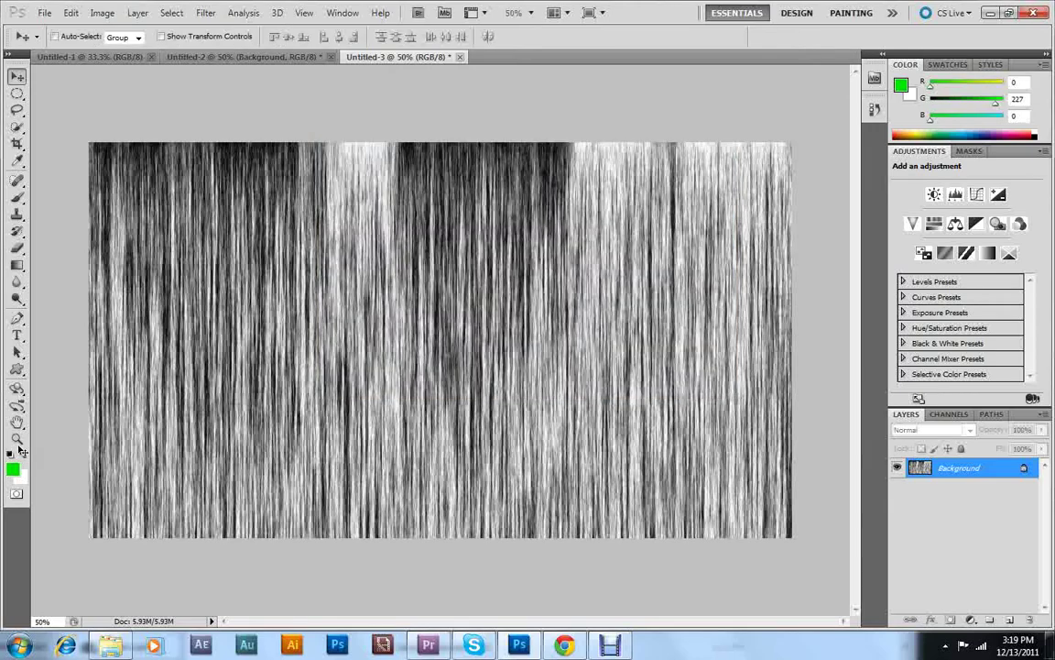
Make blue, RGB 0, 155, 255, the background color while keeping green as the foreground color.
click(22, 457)
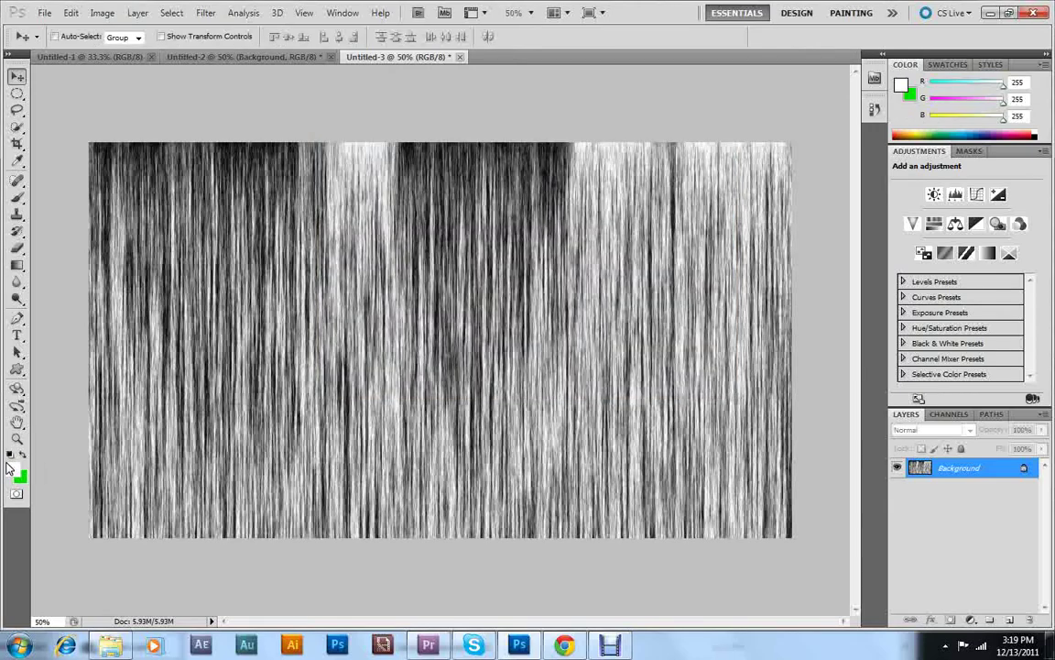
click(12, 469)
click(360, 223)
text(0)
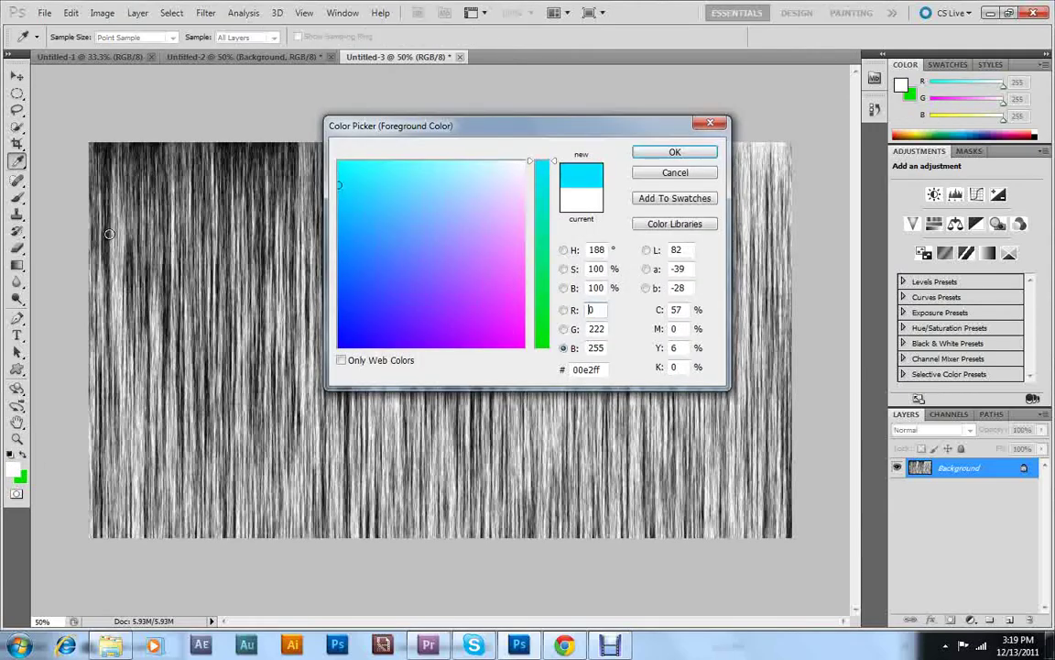
key(Tab)
text(155)
click(694, 154)
key(v)
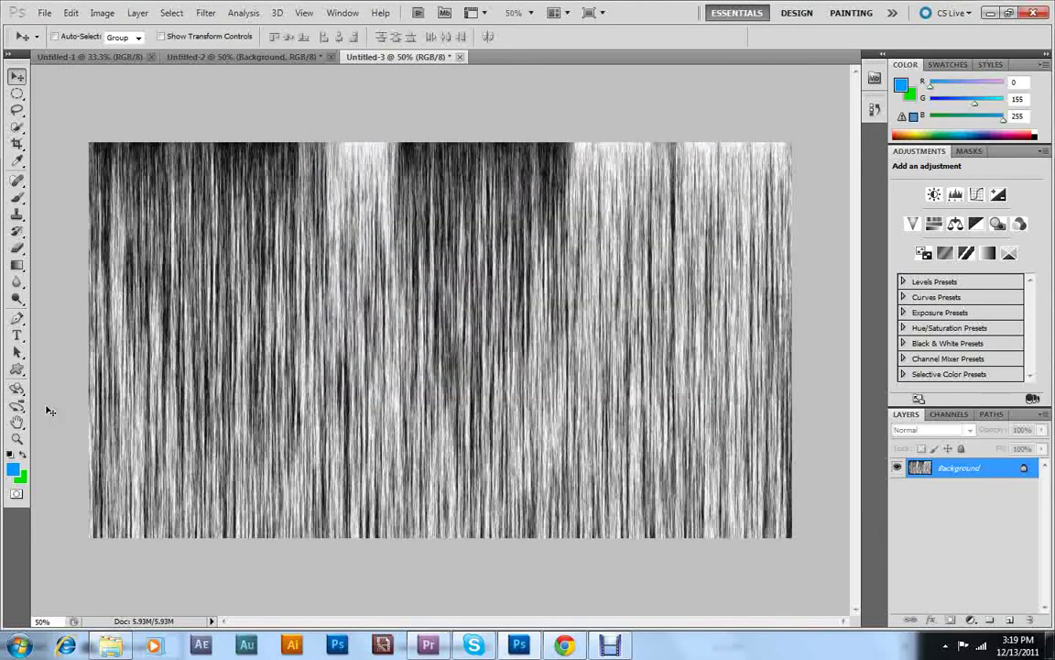
click(23, 457)
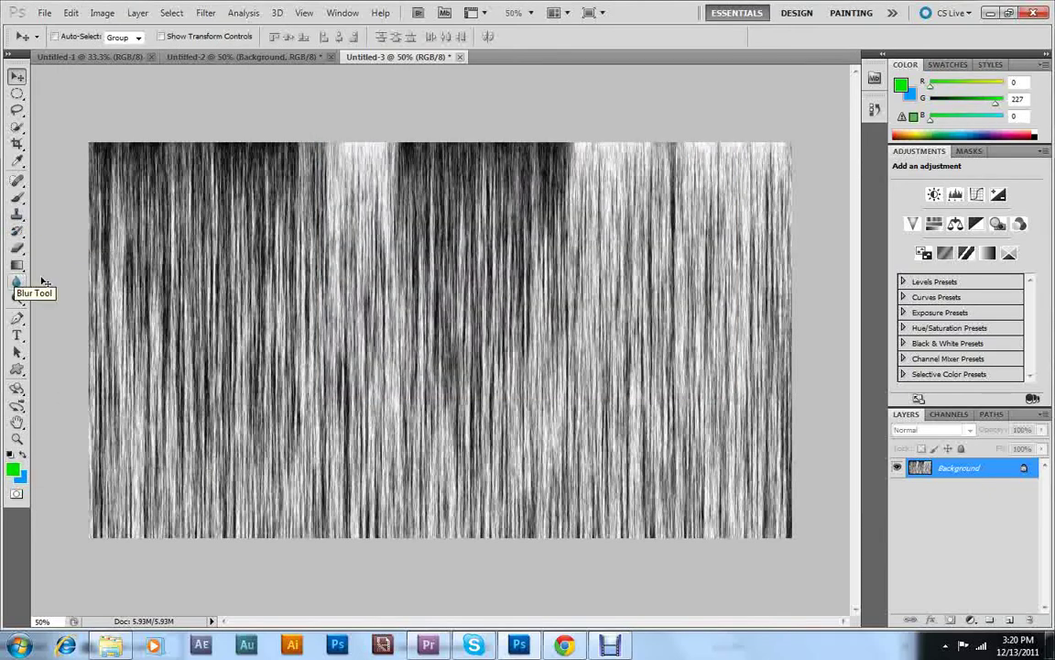
Try a radial and a linear green-to-blue gradient directly on the fiber Background layer, undoing each one.
click(16, 266)
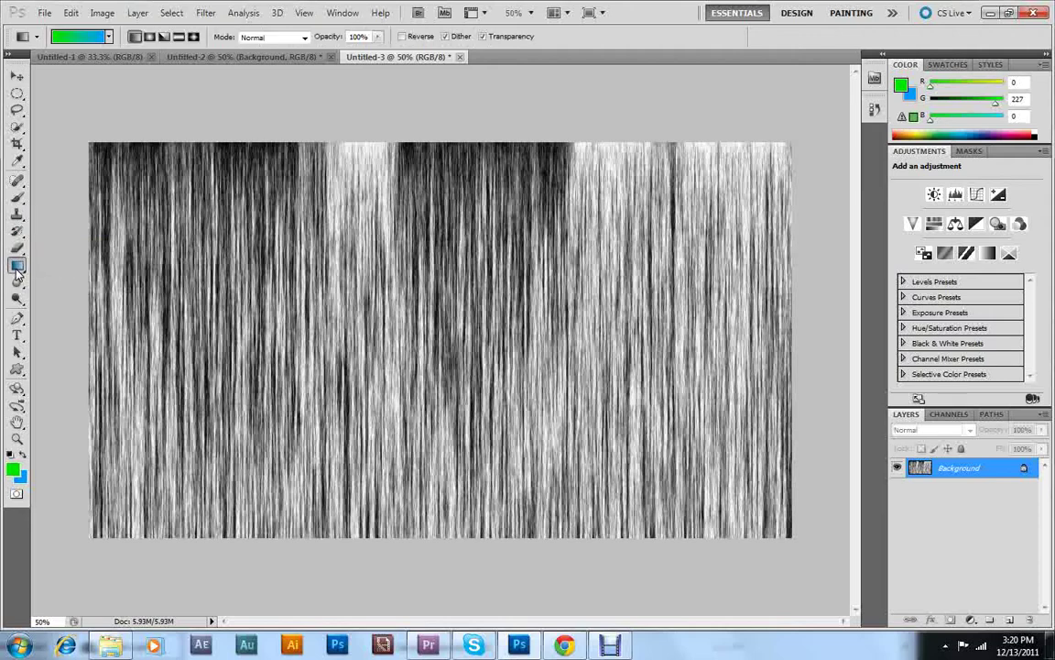
click(148, 38)
drag(126, 342, 561, 384)
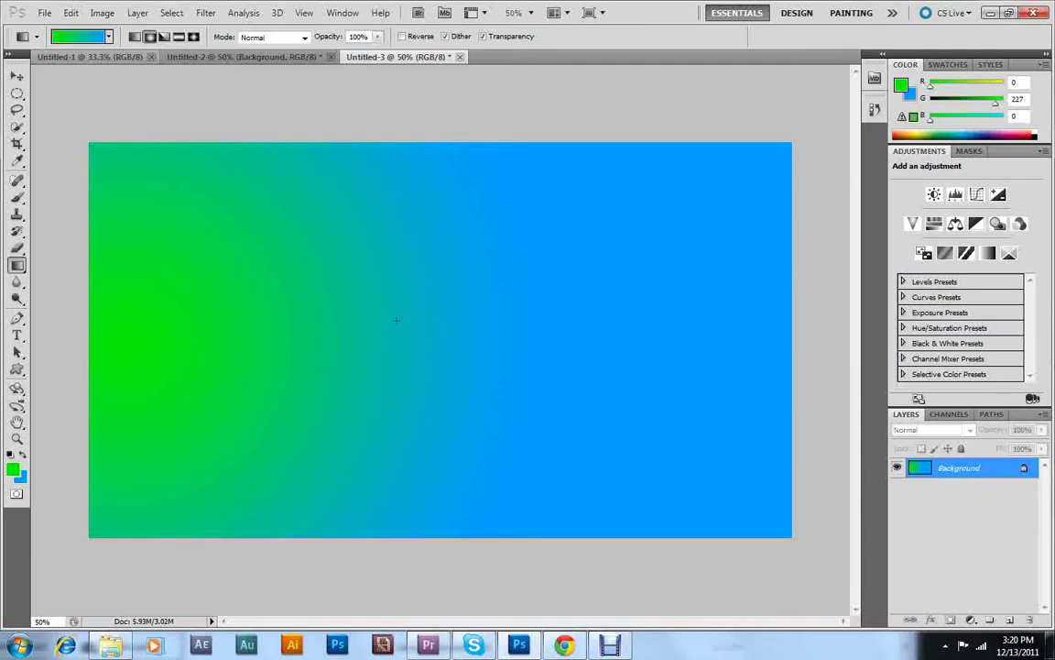
key(ctrl+z)
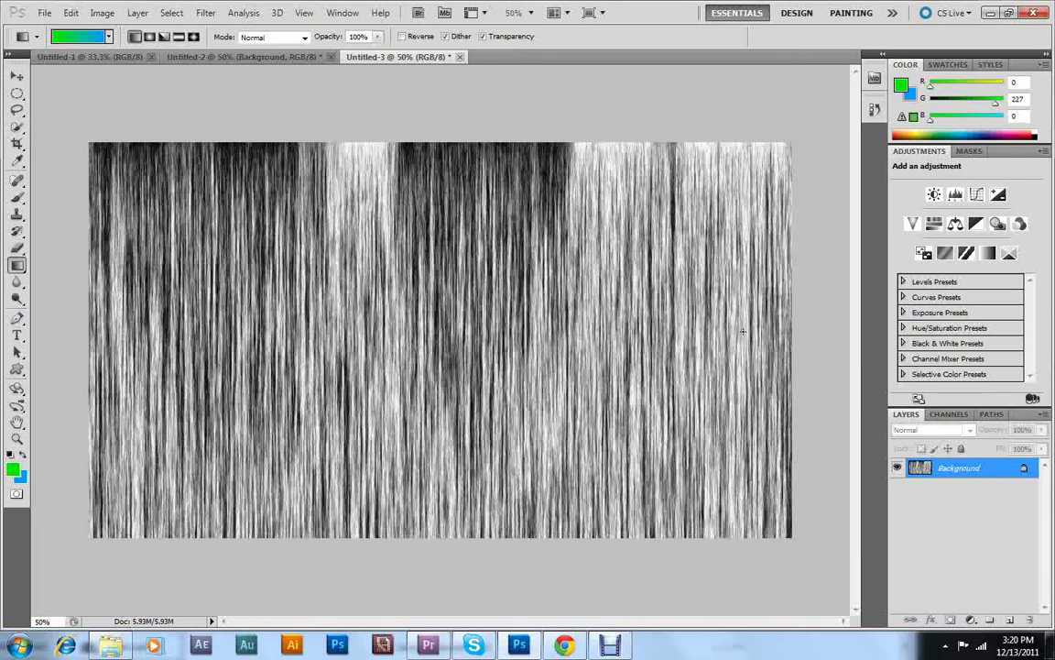
drag(778, 332, 101, 335)
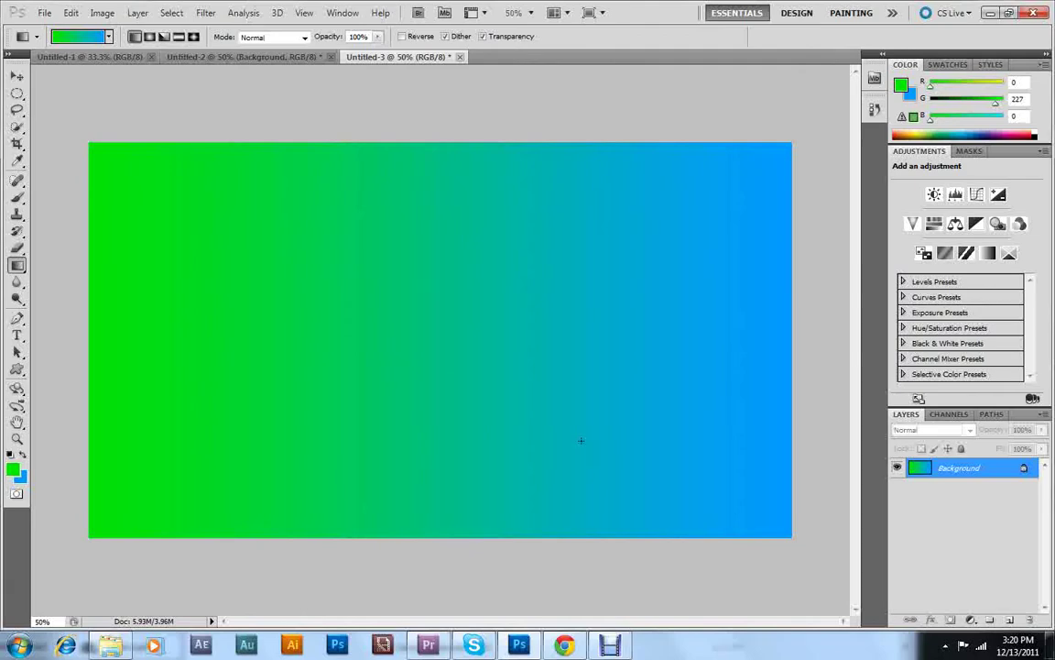
key(ctrl+z)
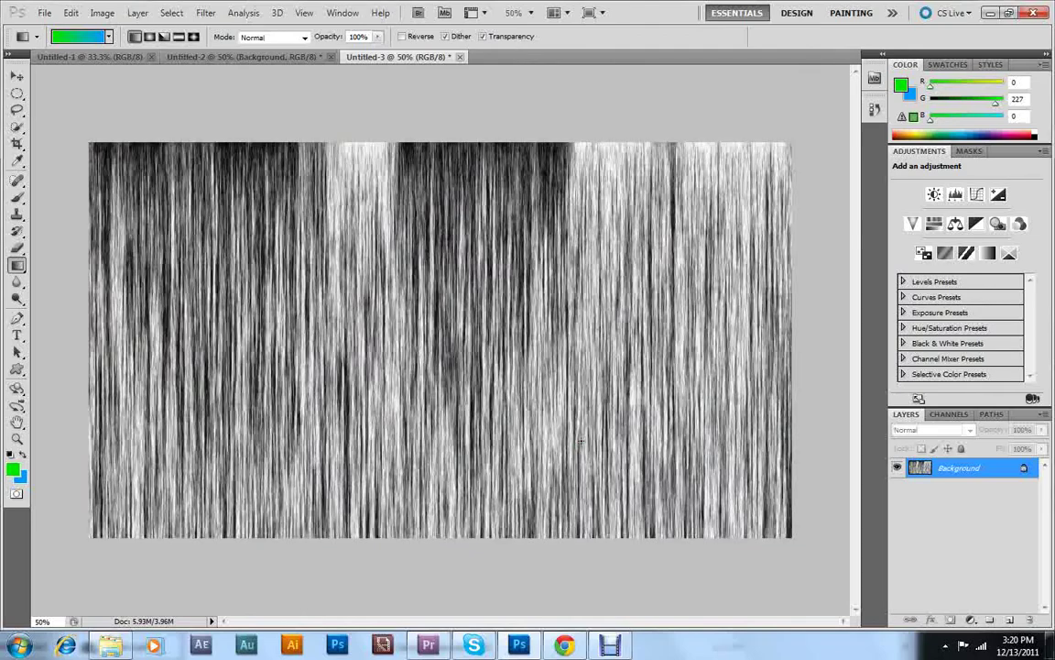
Add a new layer above the fibers and fill it with a horizontal linear gradient from green to blue.
click(137, 12)
mouse_move(152, 33)
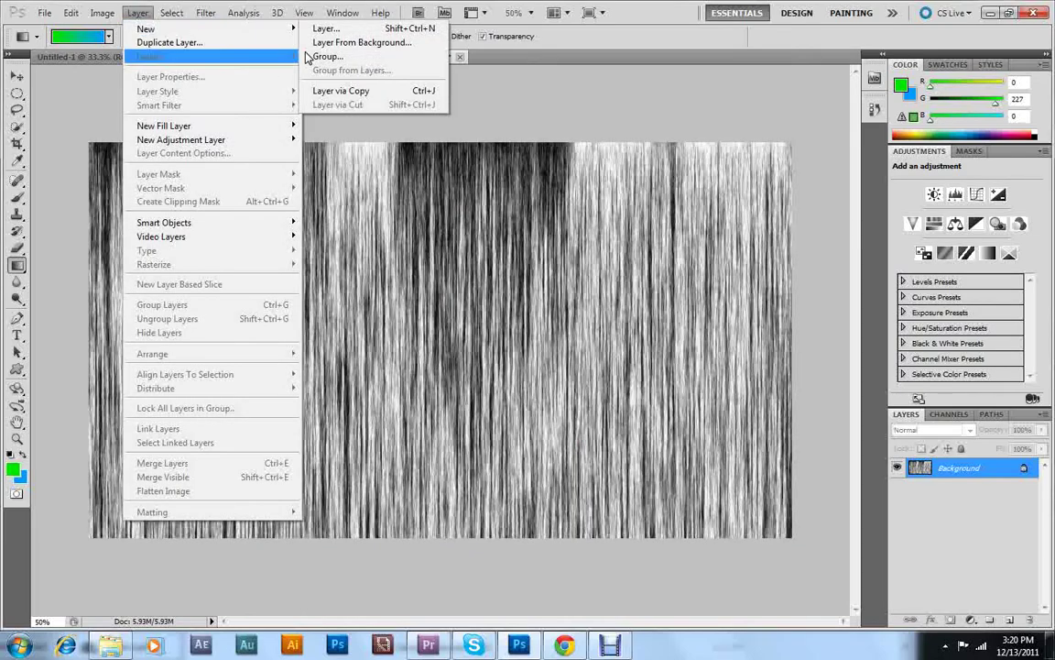
click(326, 30)
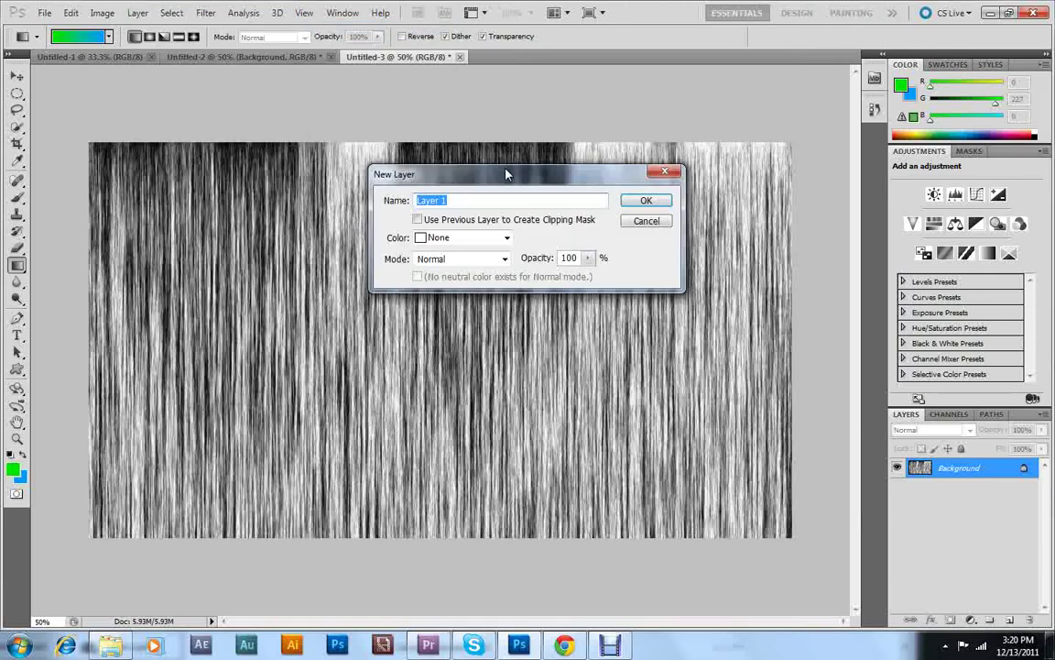
click(646, 200)
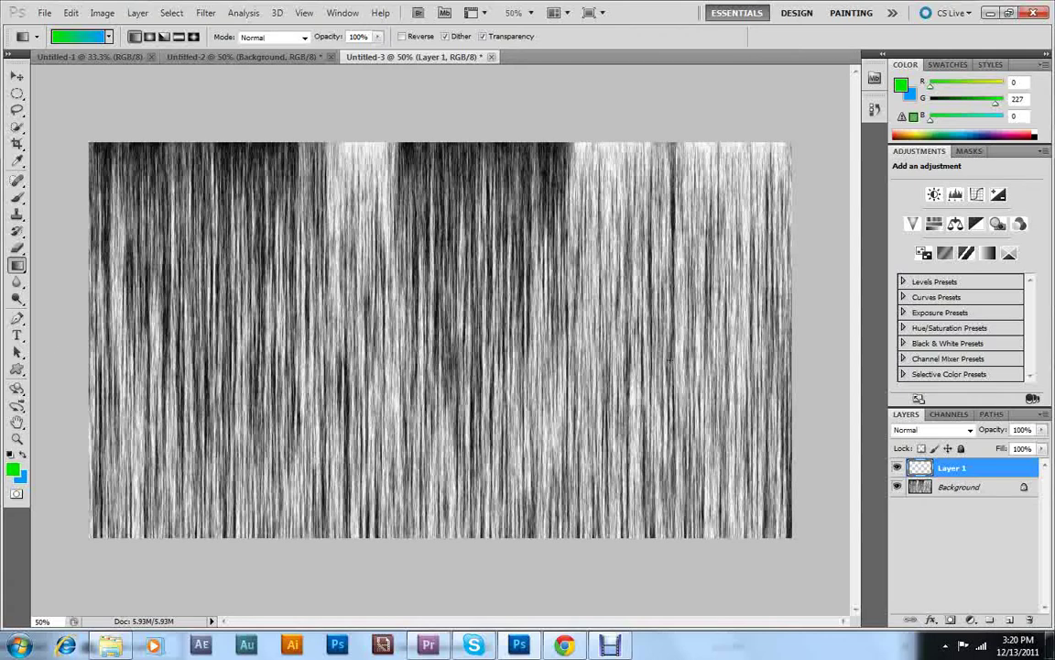
drag(710, 349, 719, 349)
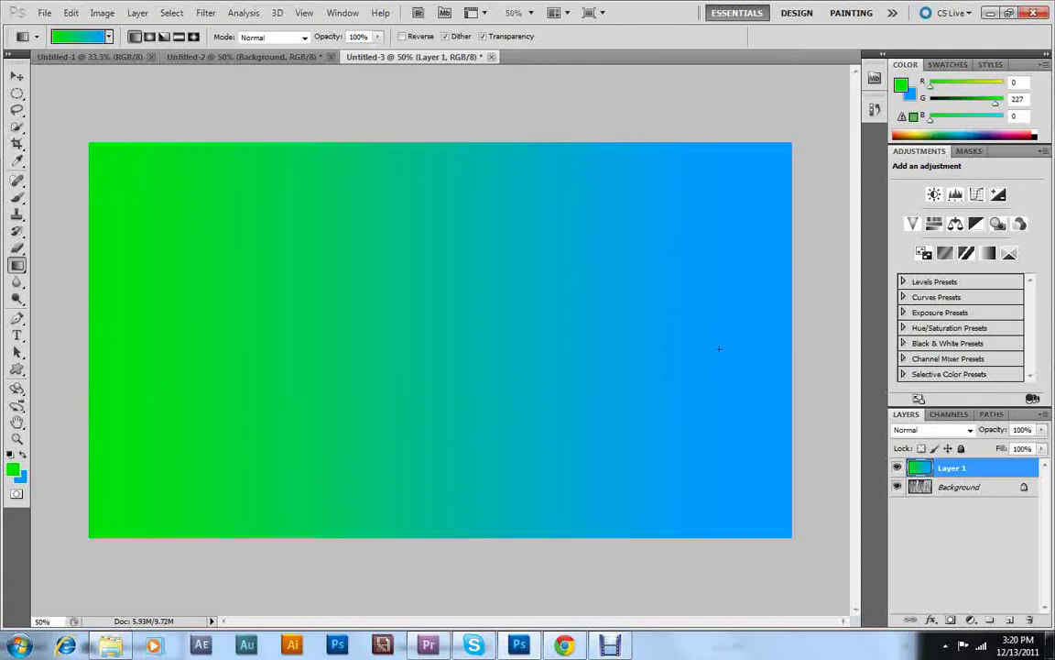
Lower the opacity of the gradient on Layer 1 to 86% so the fibers show through.
click(898, 467)
click(898, 467)
right_click(923, 469)
click(919, 256)
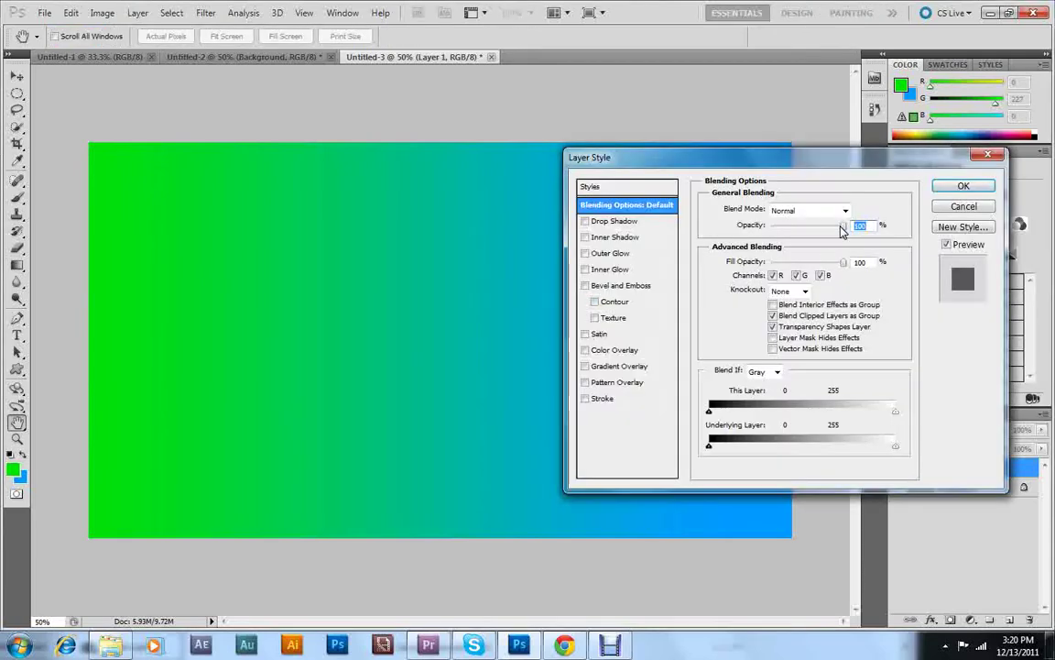
drag(837, 231, 834, 235)
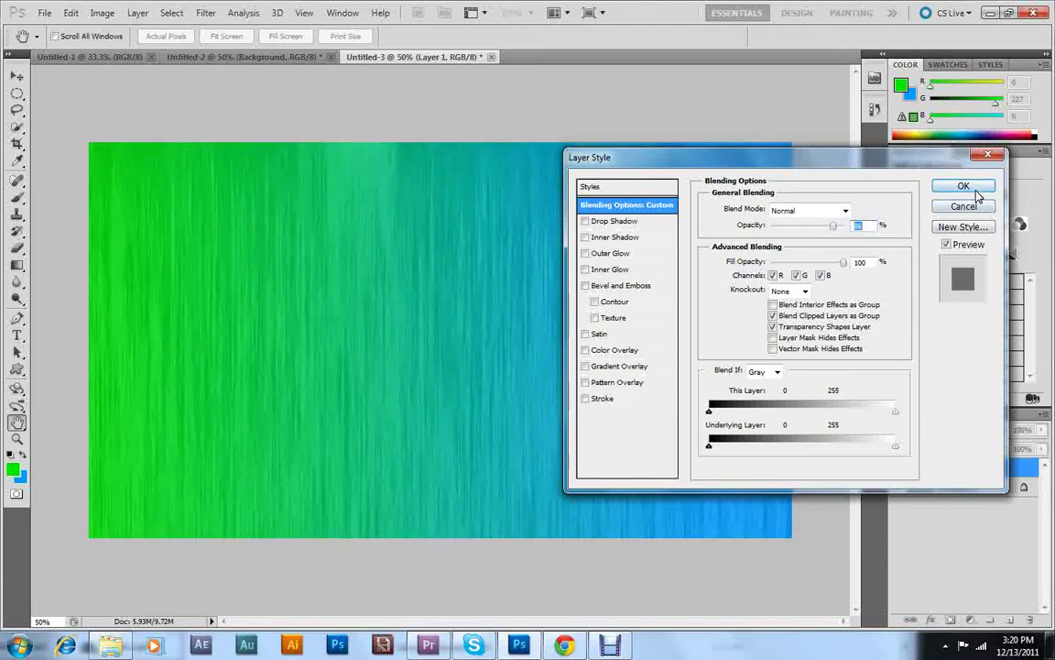
click(964, 186)
key(g)
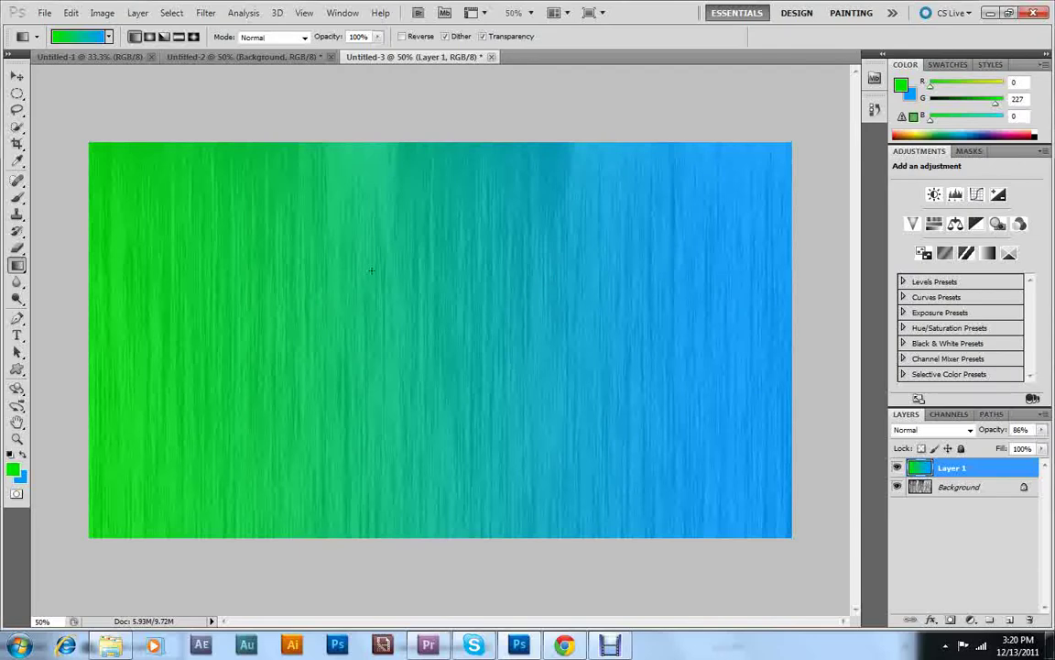
Close the blank Untitled-1 document, check the finished design in Untitled-2 and return to Untitled-3.
click(101, 61)
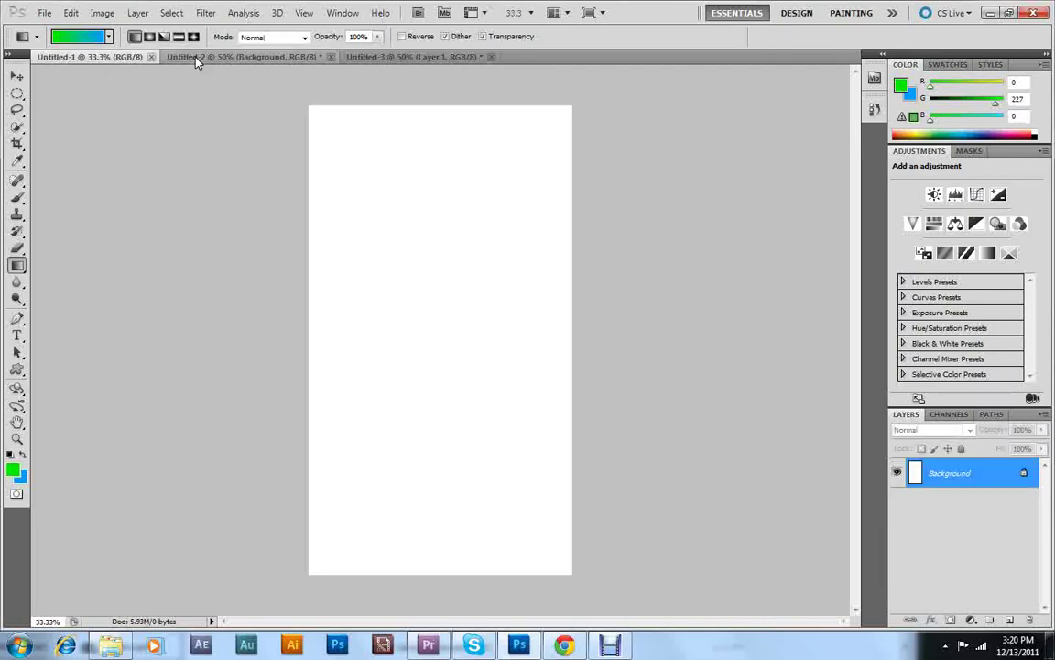
drag(195, 59, 153, 60)
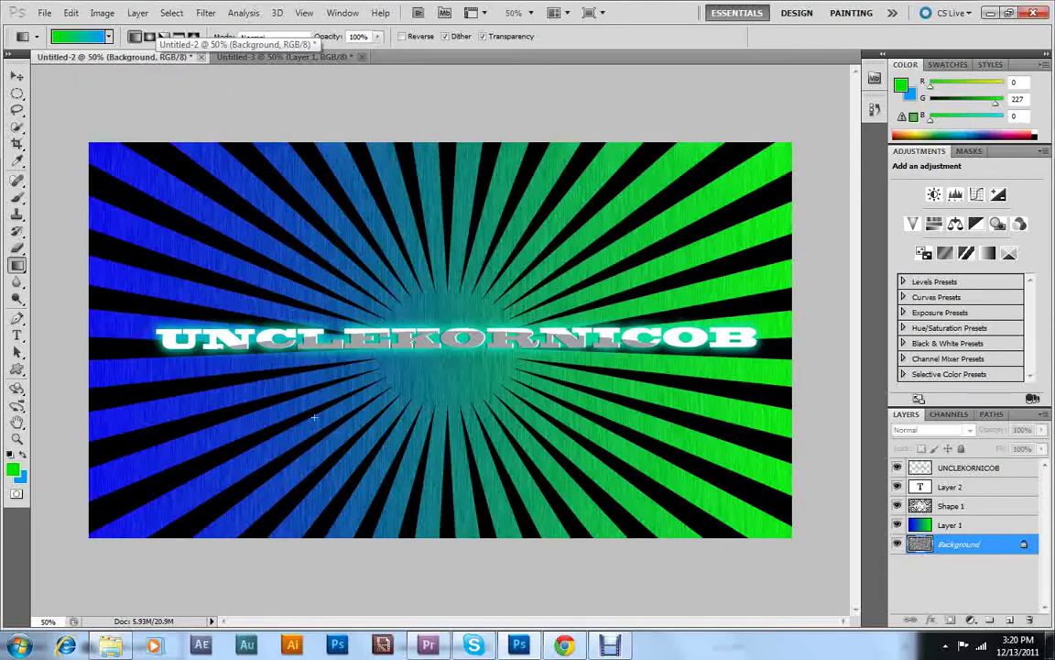
click(255, 59)
Add a text box spanning the canvas width and enter UNCLEKORNICOB in Blackoak Std Regular, 72 pt.
key(t)
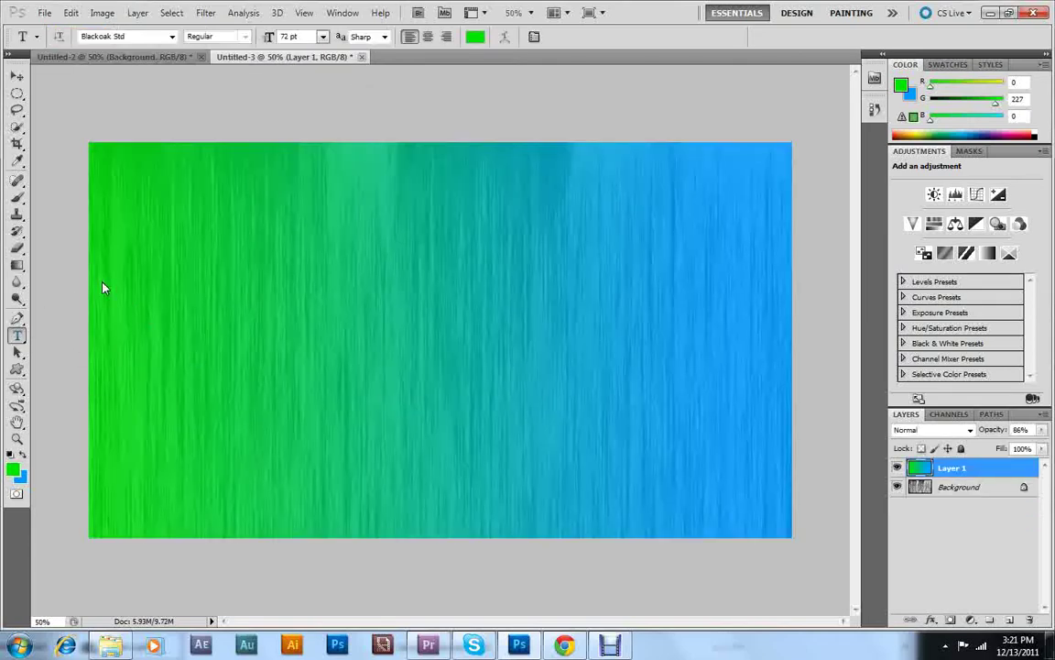
drag(97, 266, 798, 386)
text(E)
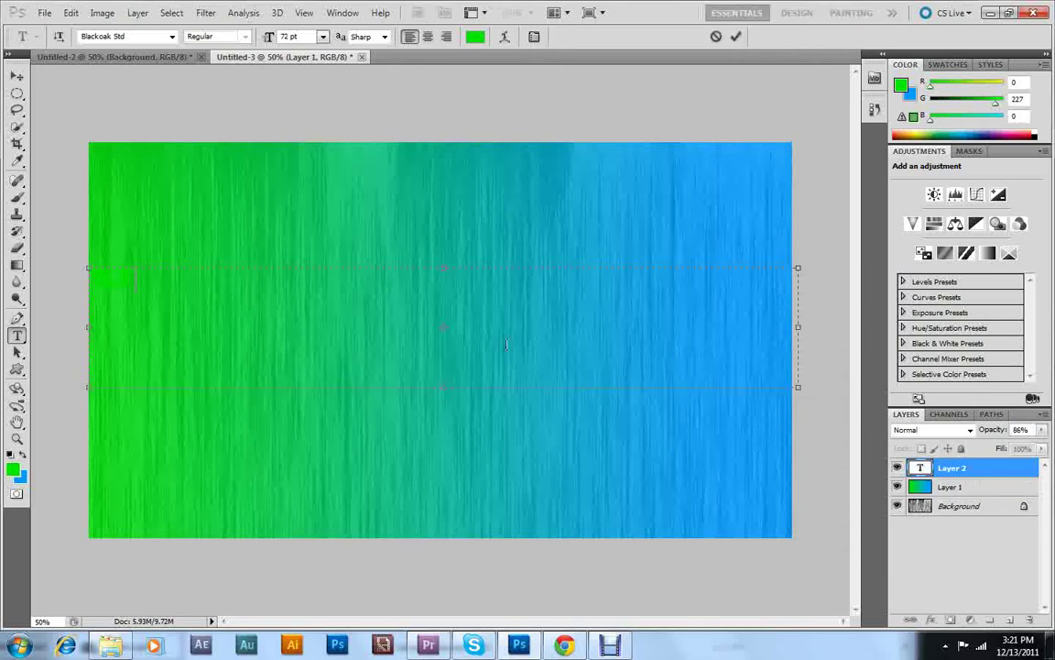
text(SCLEKORNICOBN)
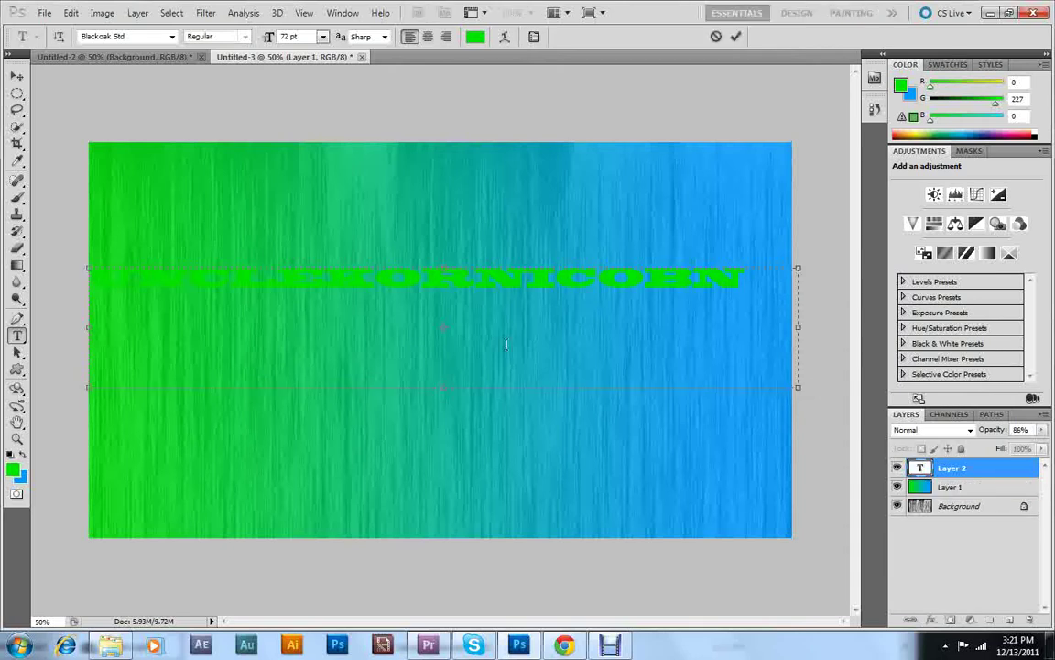
Recolor the whole UNCLEKORNICOB text white and move it to the center of the canvas.
drag(706, 300, 70, 410)
click(13, 470)
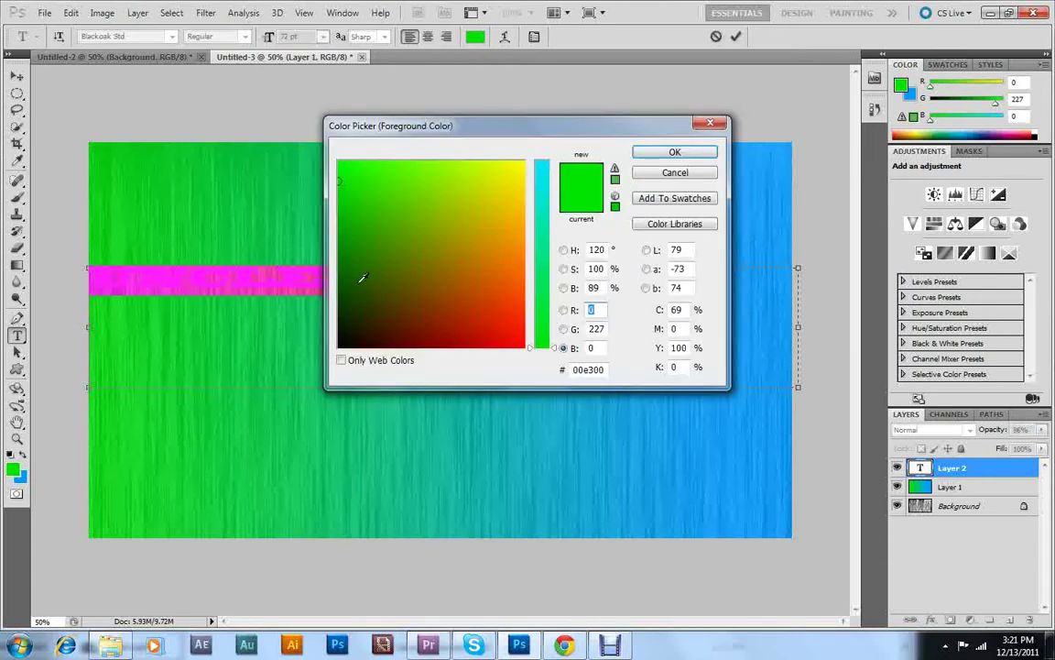
drag(360, 278, 526, 158)
click(542, 162)
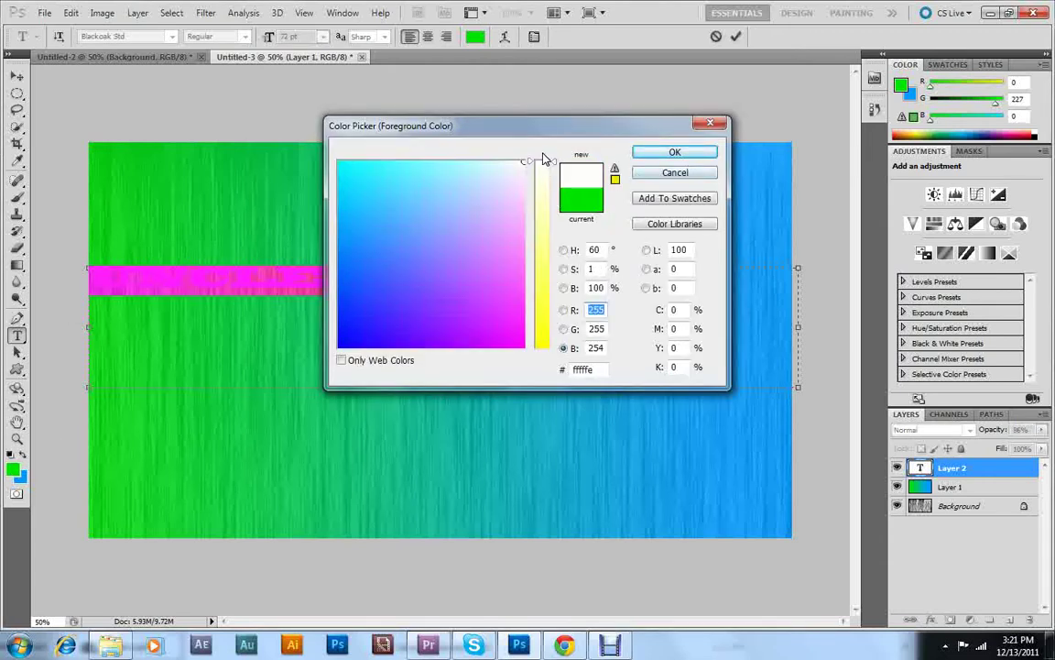
click(674, 152)
click(491, 326)
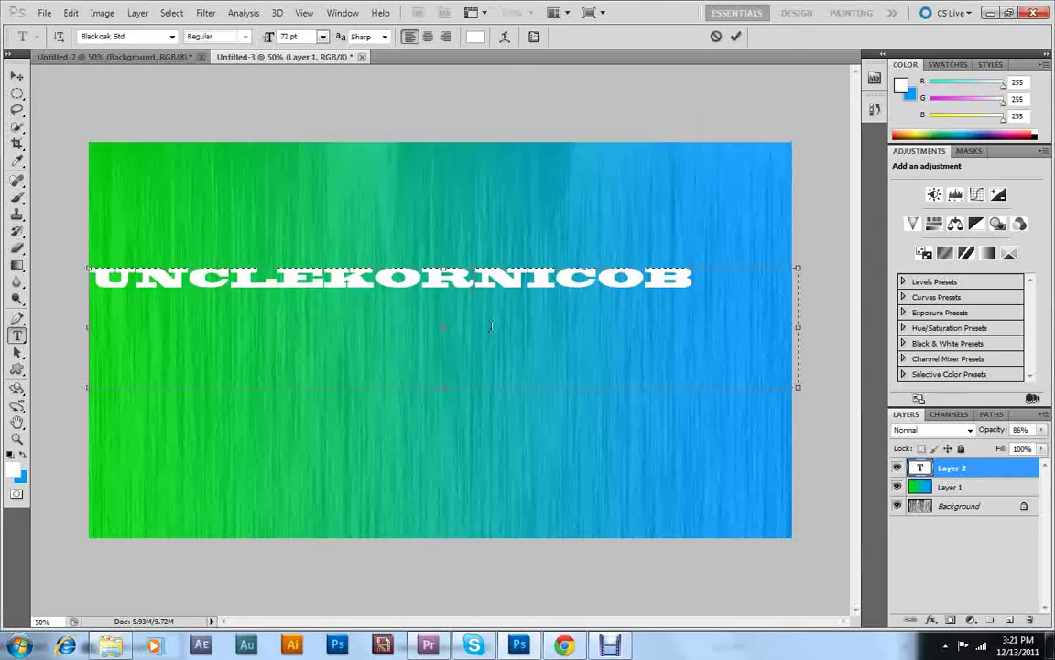
drag(424, 191, 471, 247)
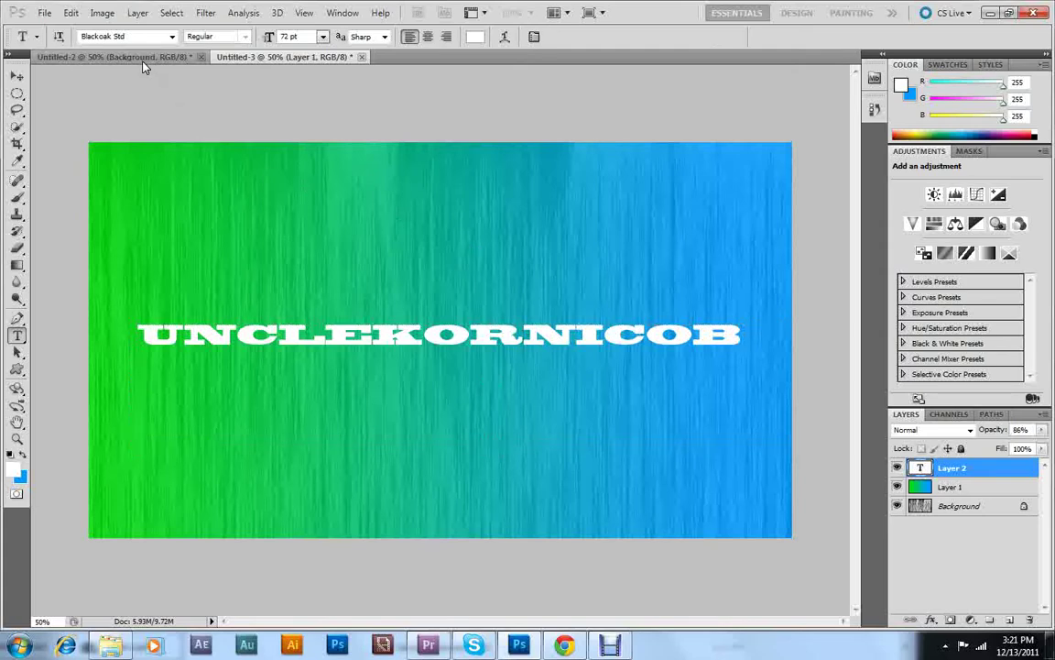
Check the text shading in Untitled-2, then add a new Layer 2 above the text in Untitled-3.
click(128, 54)
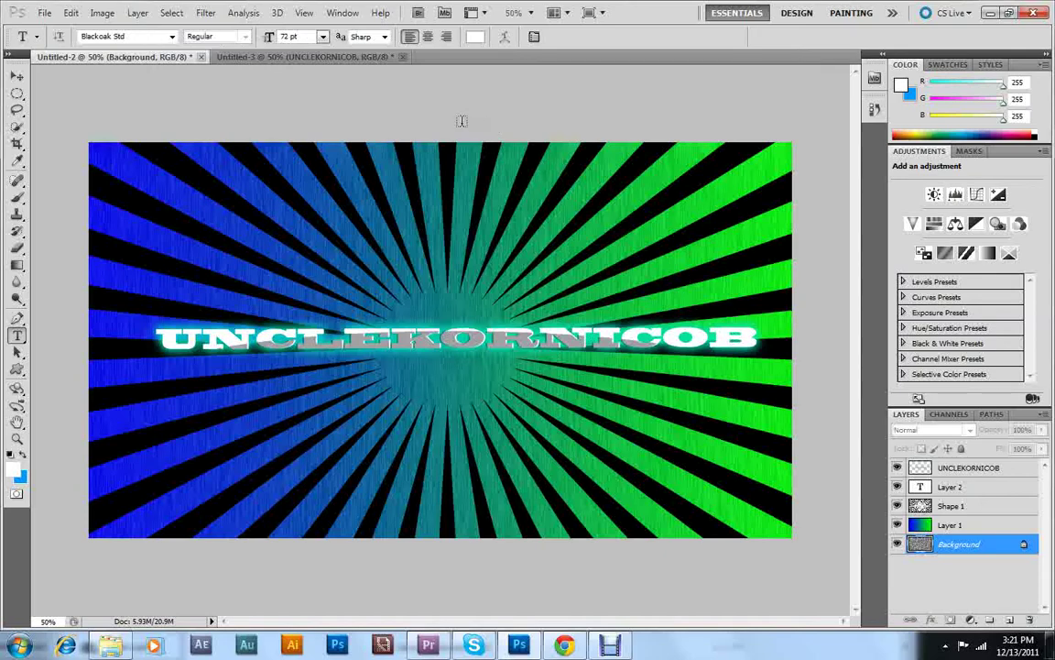
click(294, 58)
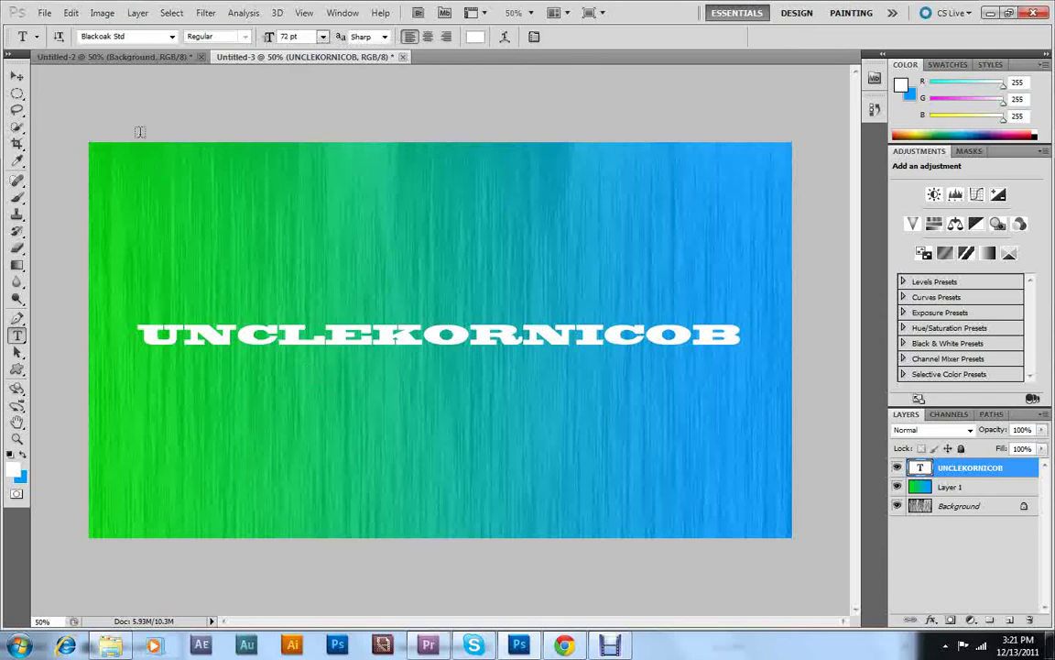
click(138, 14)
mouse_move(145, 29)
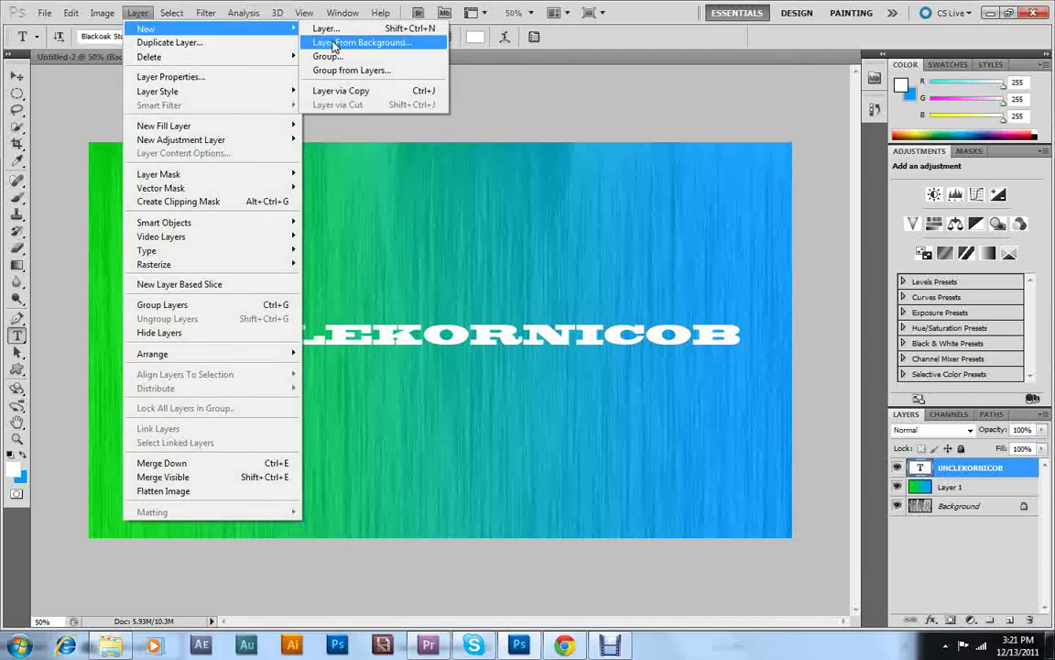
click(339, 34)
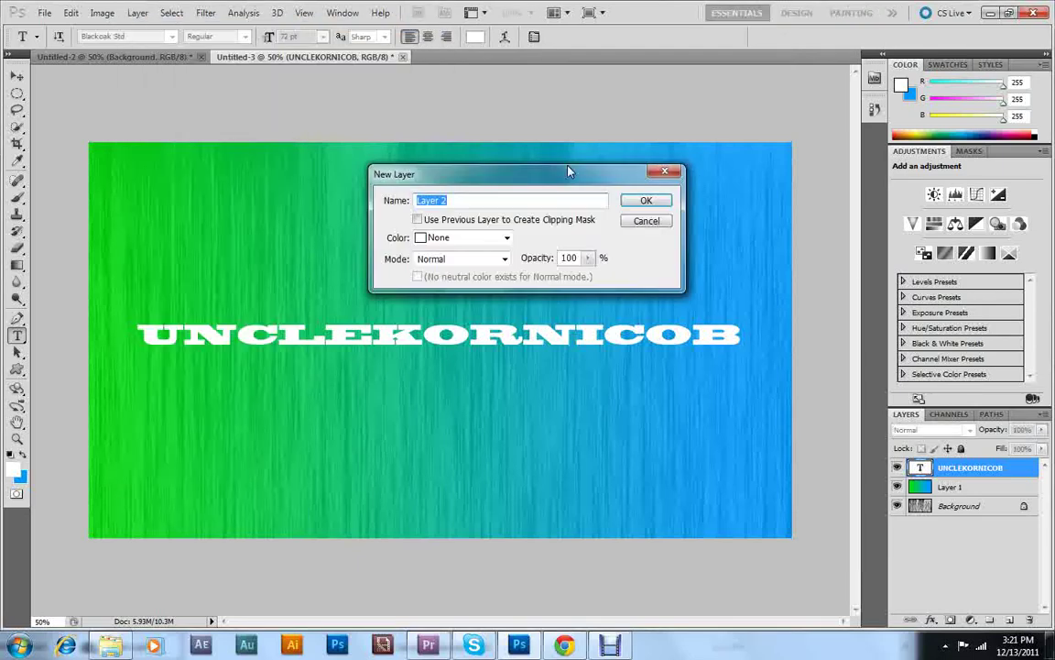
click(648, 199)
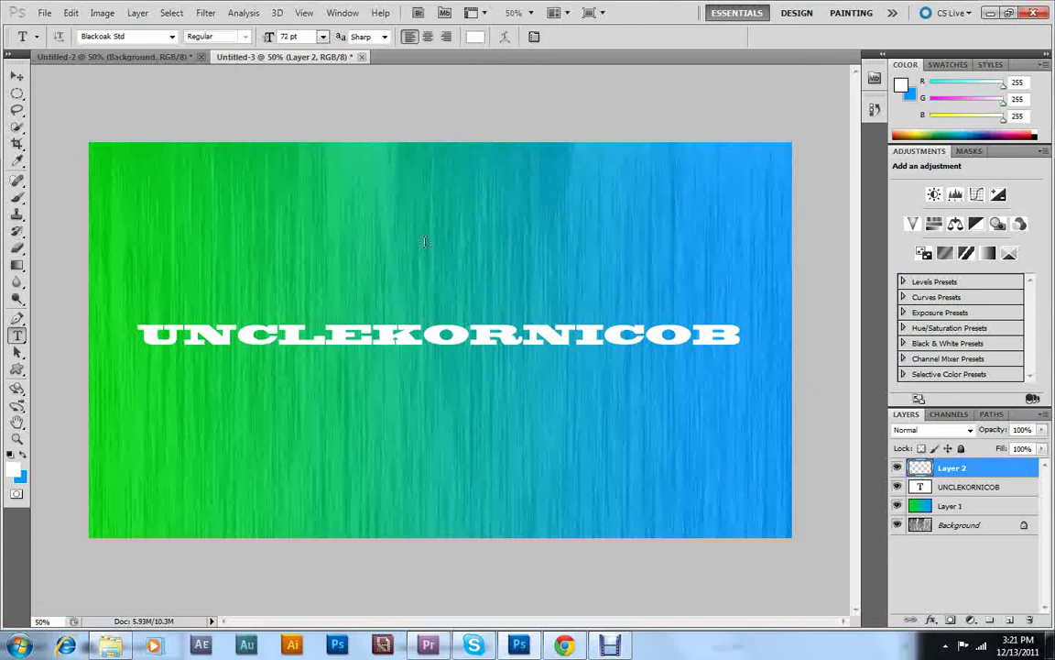
Draw a wide, flat elliptical selection over the lower half of the text, keeping Layer 2 active.
click(16, 96)
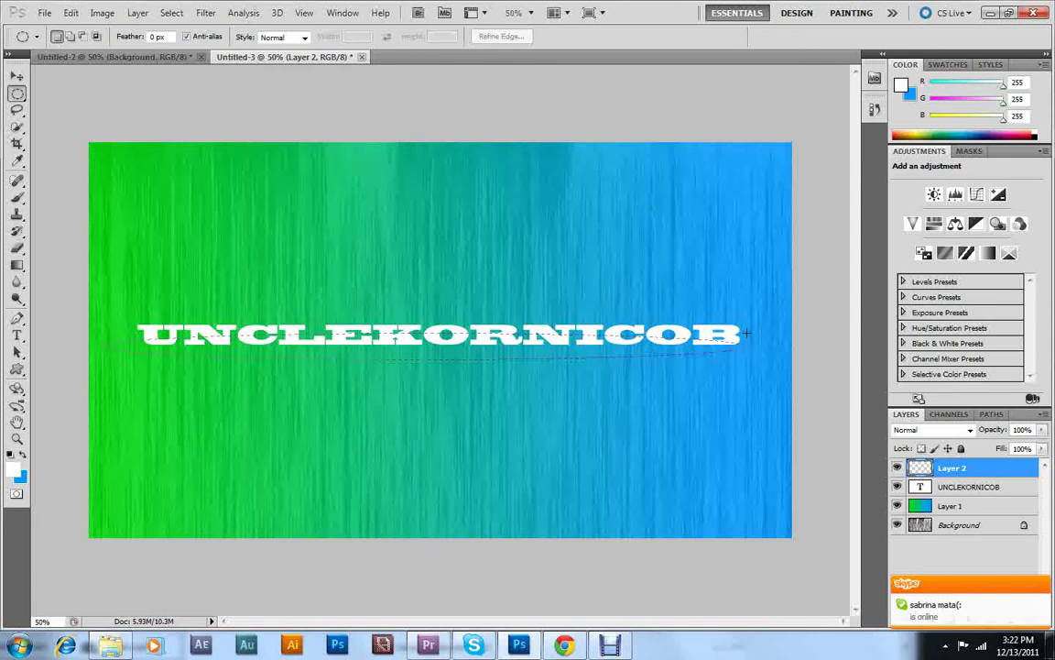
key(ctrl+z)
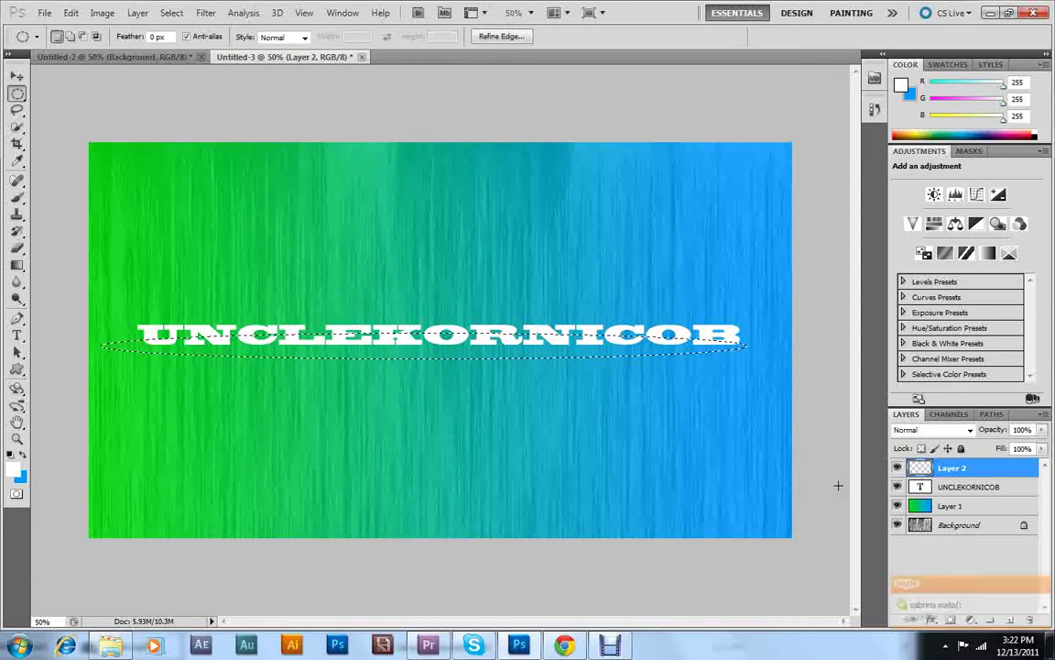
click(931, 492)
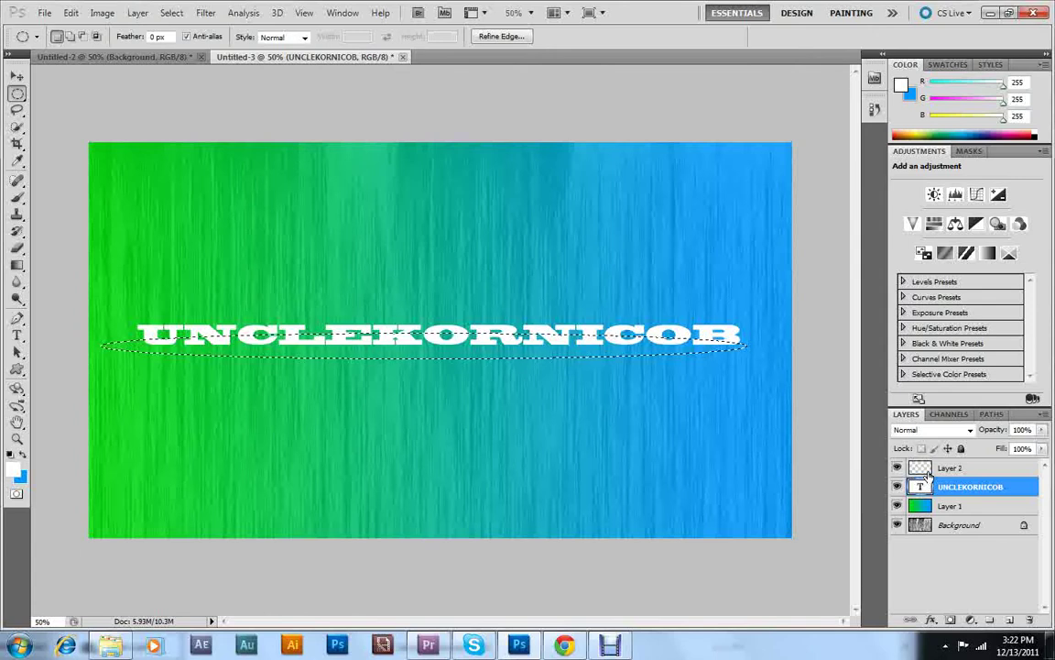
click(923, 468)
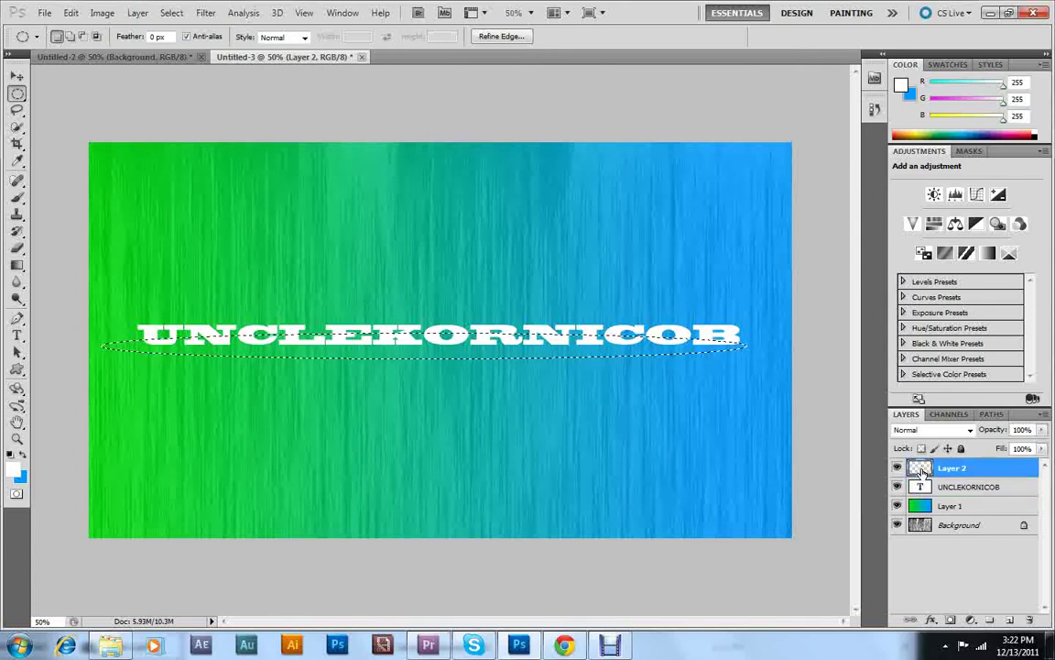
Set the foreground color to black and fill the elliptical selection with it on Layer 2.
click(17, 196)
key(x)
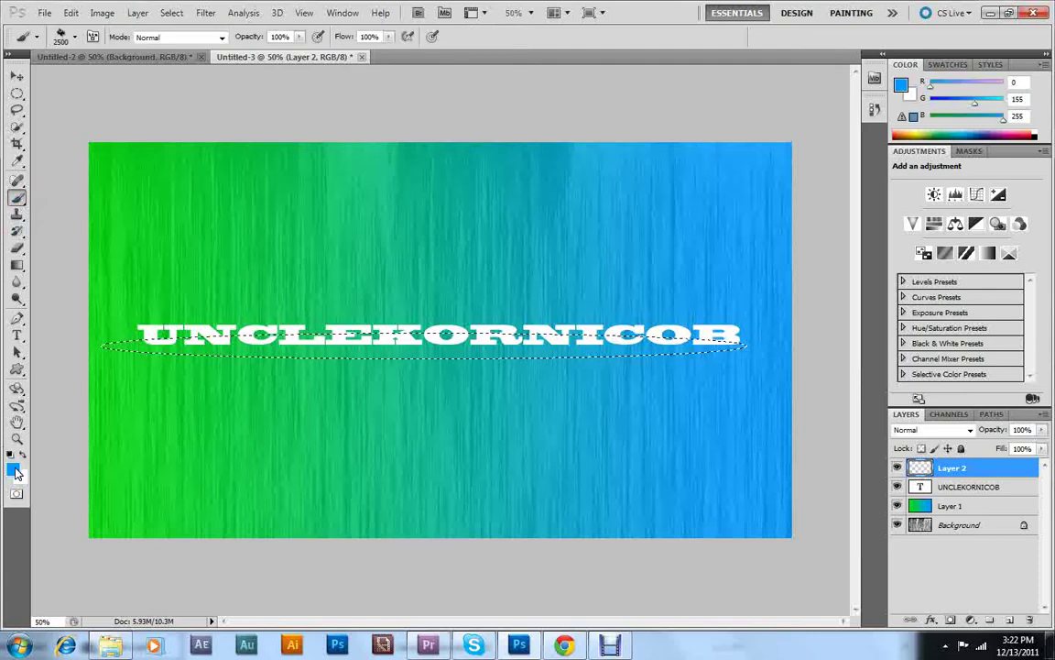
click(13, 470)
click(542, 196)
click(564, 348)
click(521, 162)
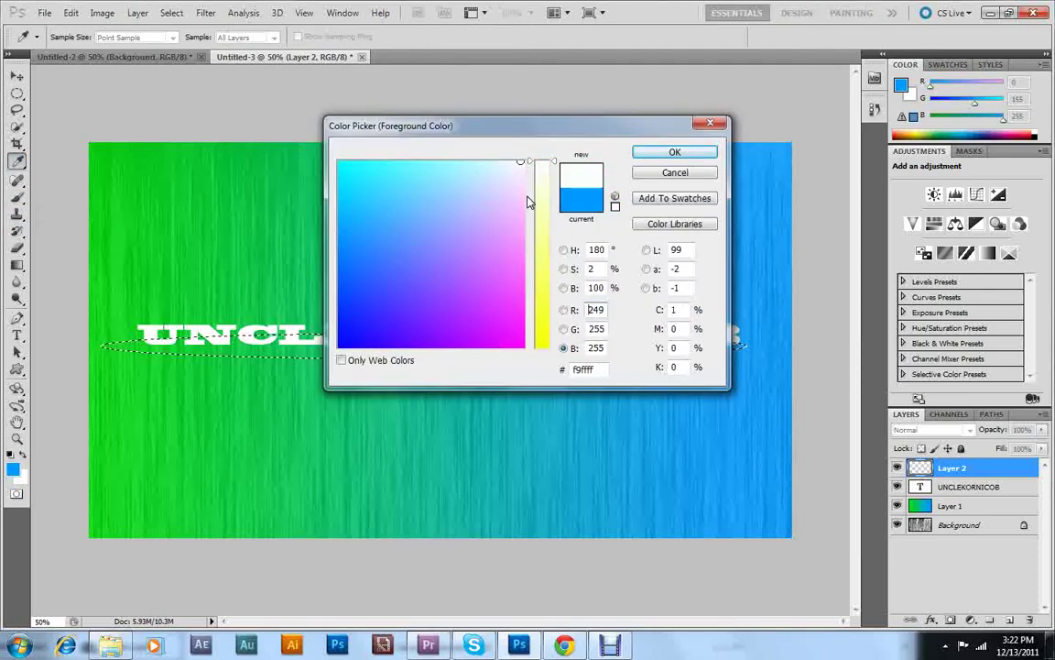
mouse_move(508, 250)
mouse_down()
mouse_move(511, 344)
mouse_move(397, 266)
mouse_move(339, 162)
mouse_up()
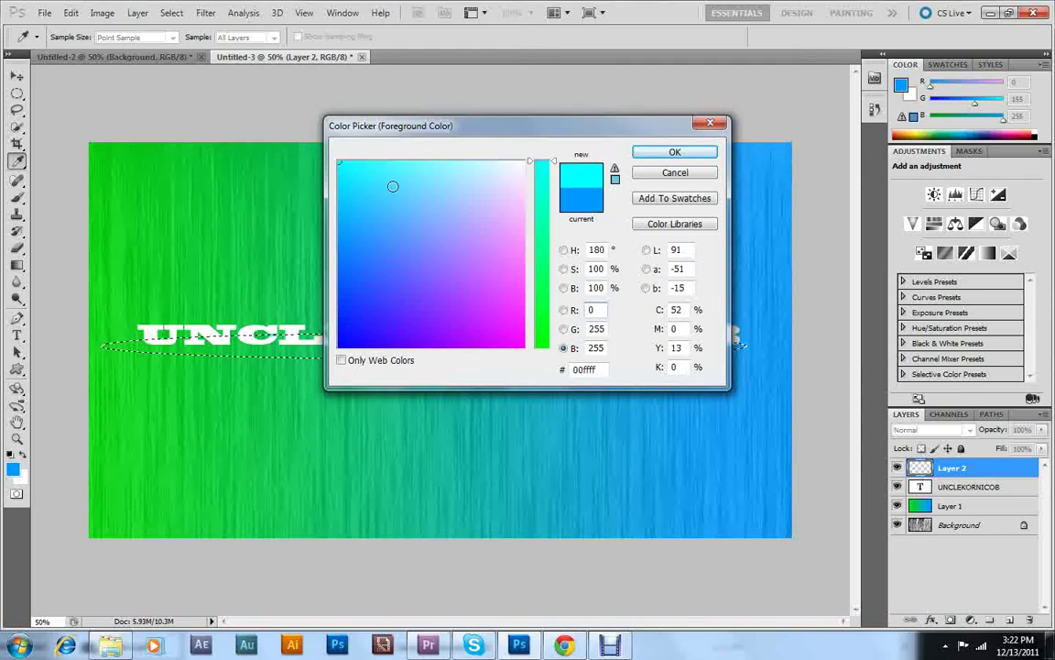
mouse_move(392, 186)
mouse_down()
mouse_move(495, 165)
mouse_move(383, 323)
mouse_move(339, 348)
mouse_up()
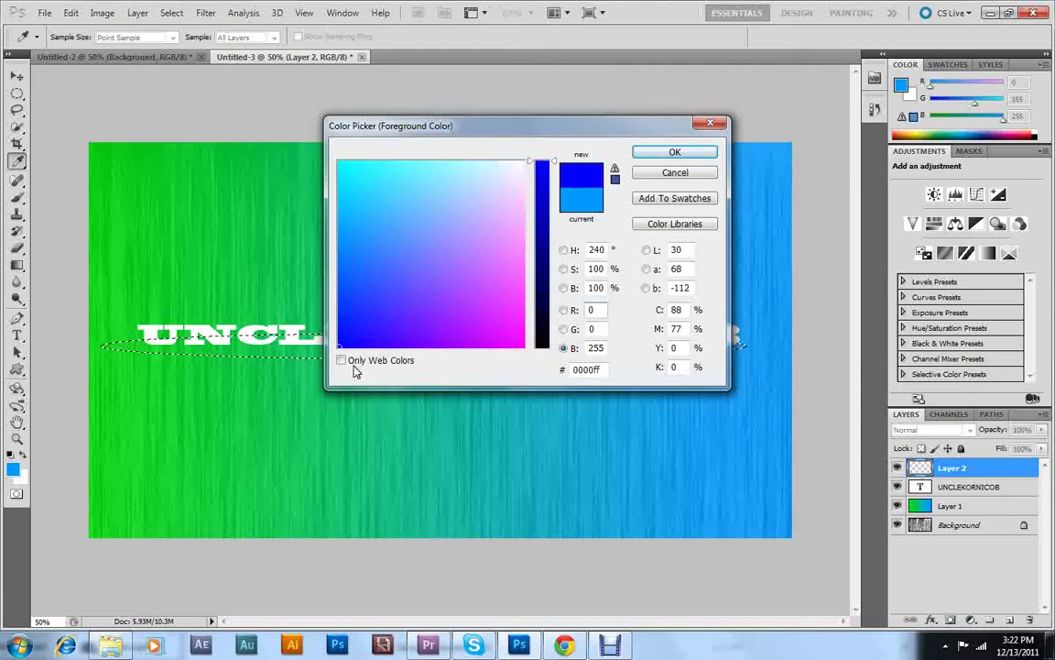
click(547, 348)
click(675, 152)
key(b)
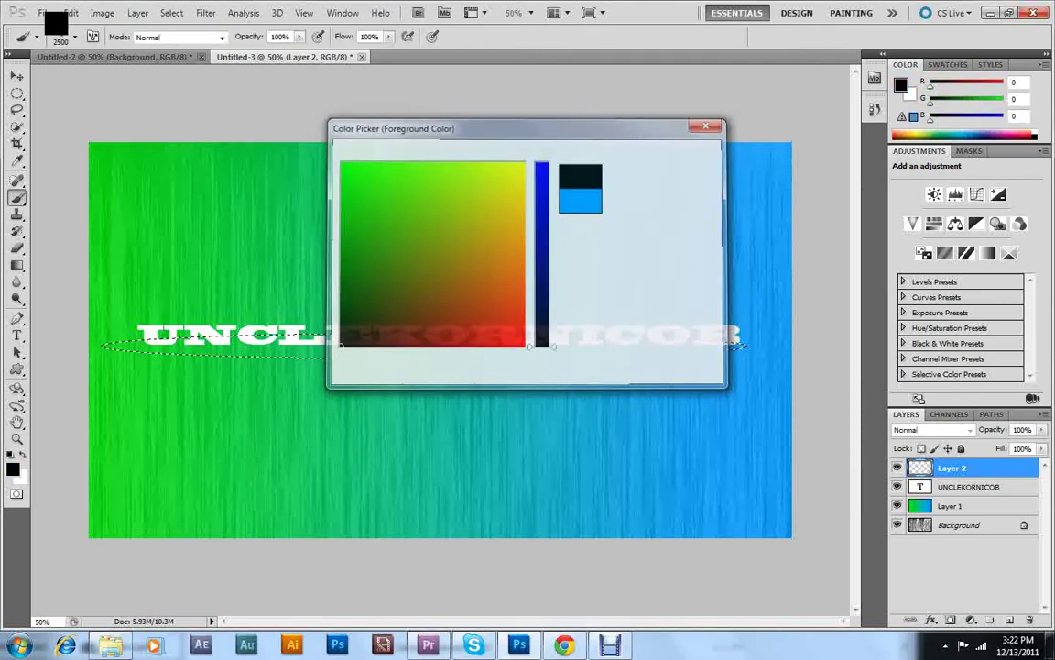
key(alt+BackSpace)
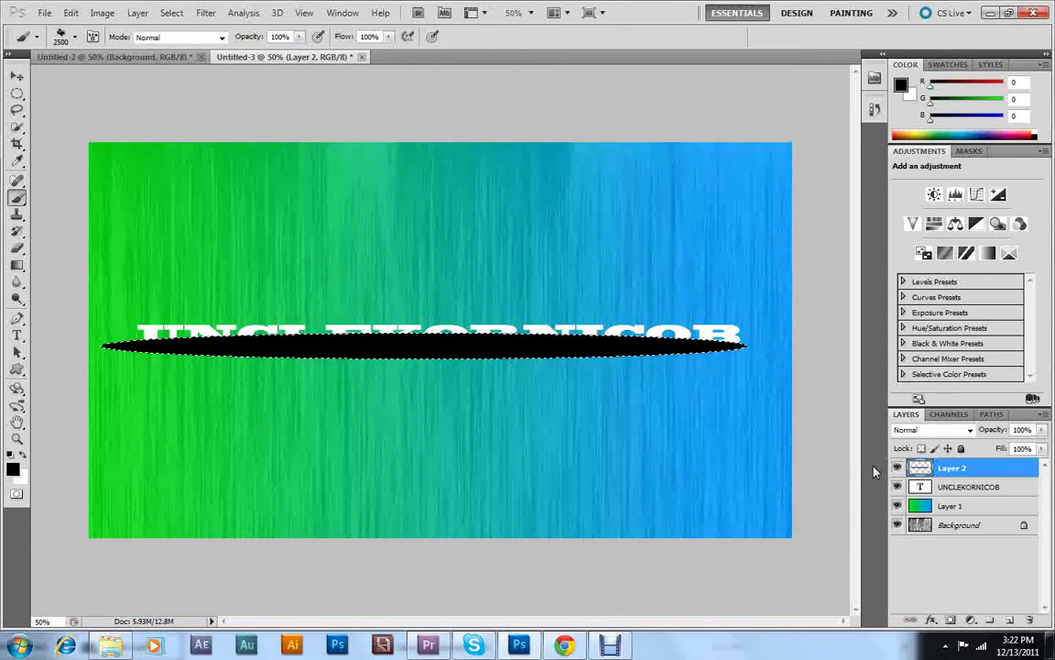
Load the UNCLEKORNICOB text layer's transparency as a new selection.
click(960, 491)
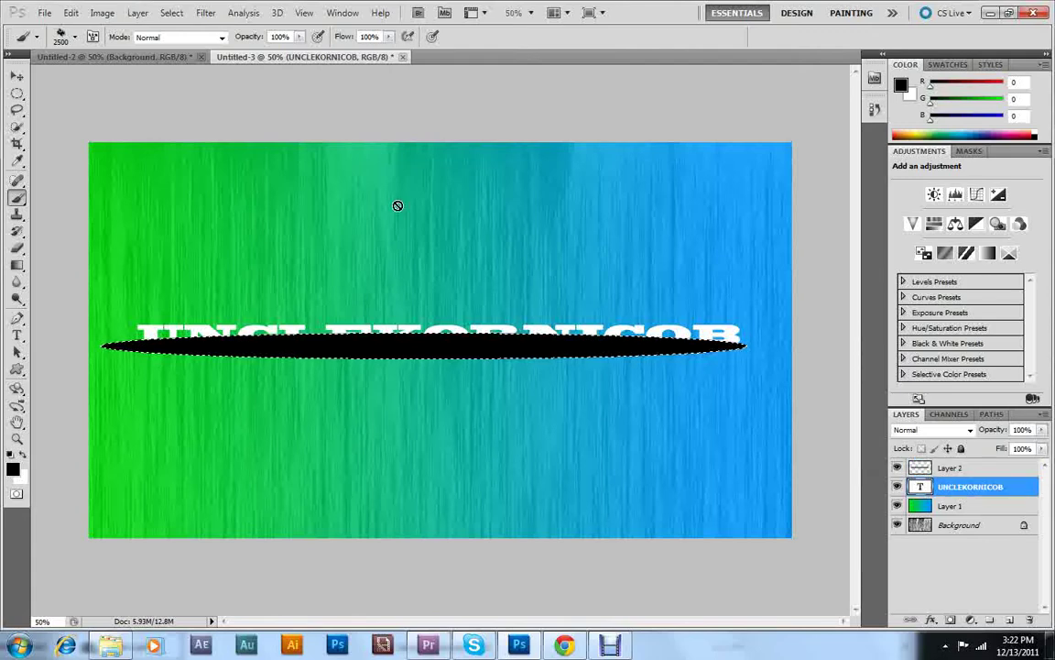
click(171, 13)
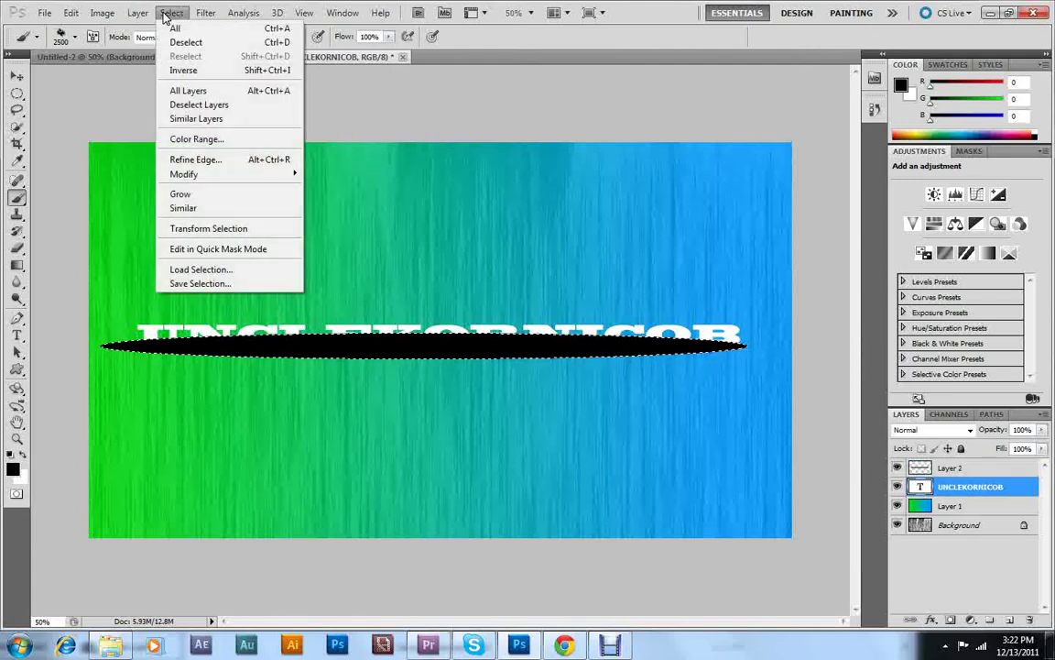
click(204, 272)
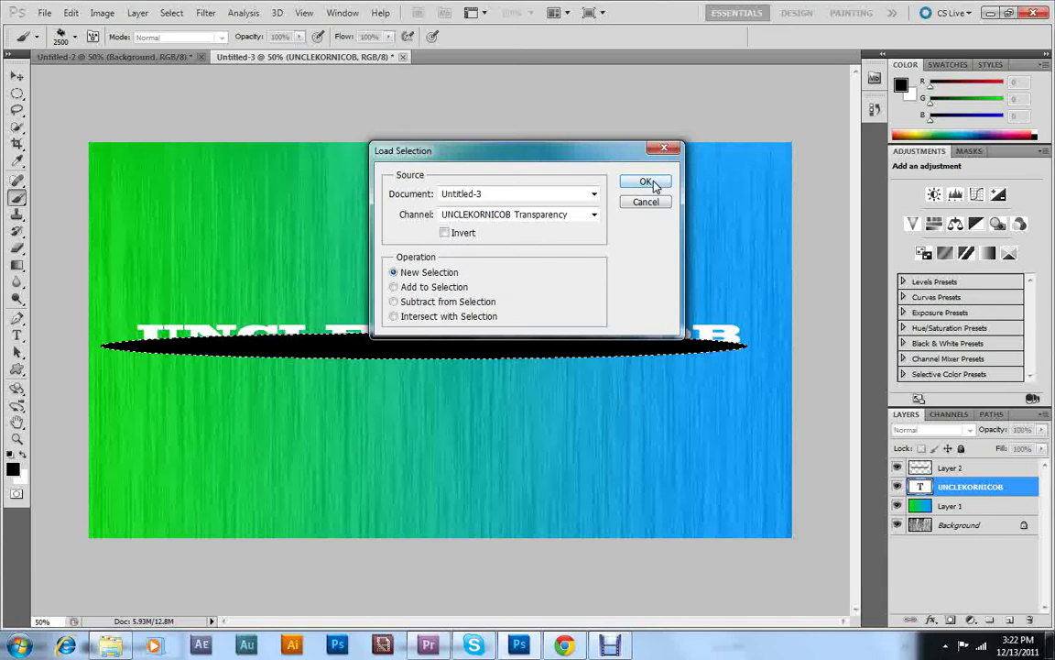
click(654, 185)
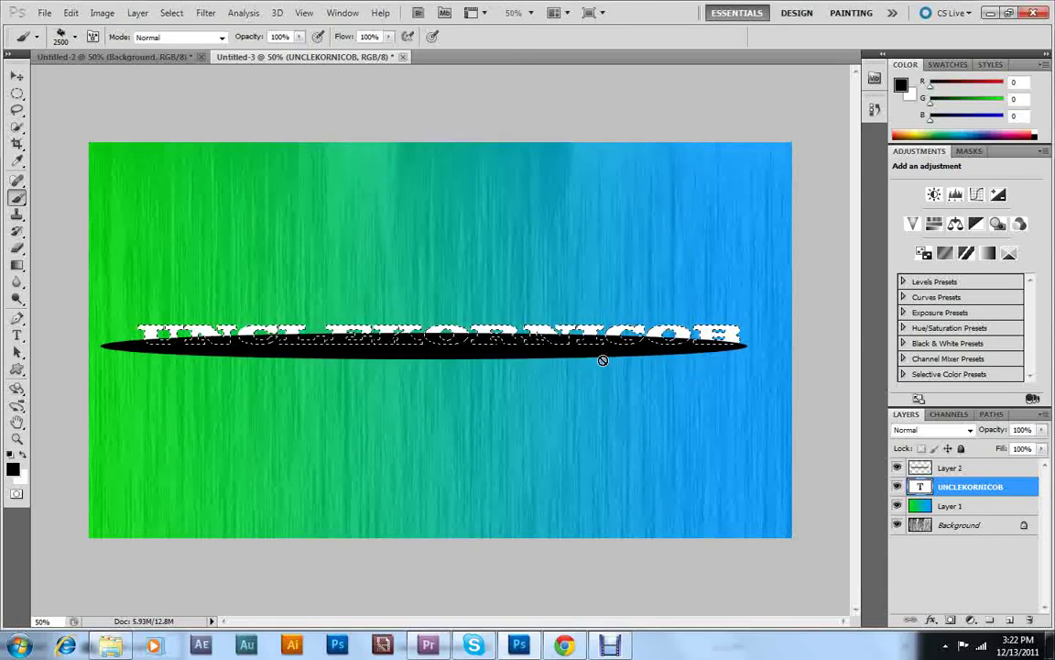
Invert the selection and clear the part of Layer 2's black ellipse that lies outside the letters.
click(950, 469)
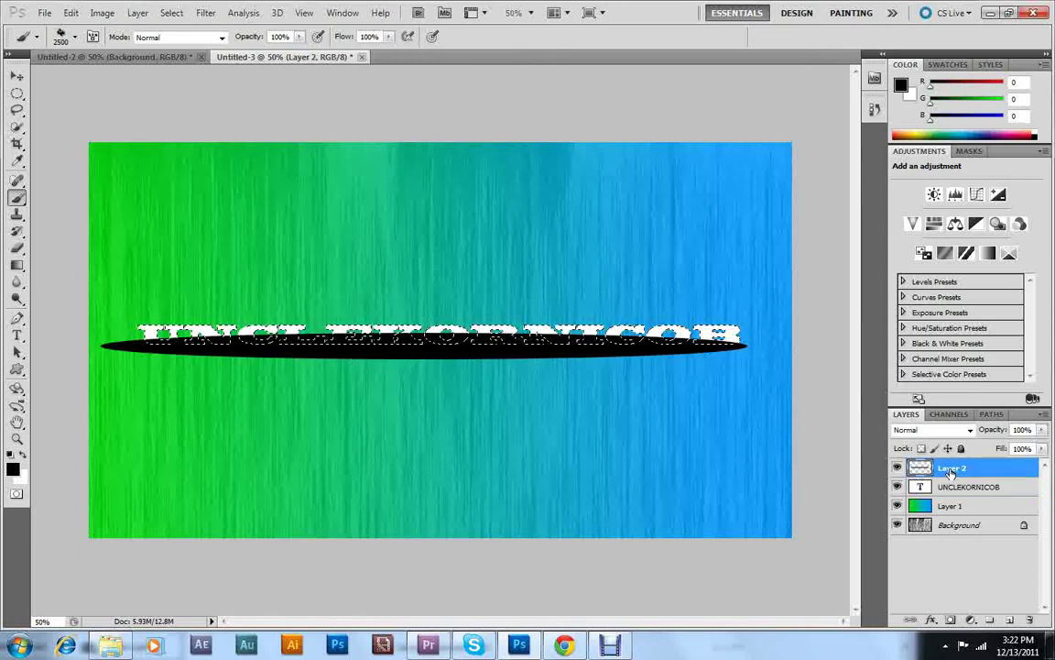
click(170, 12)
click(174, 67)
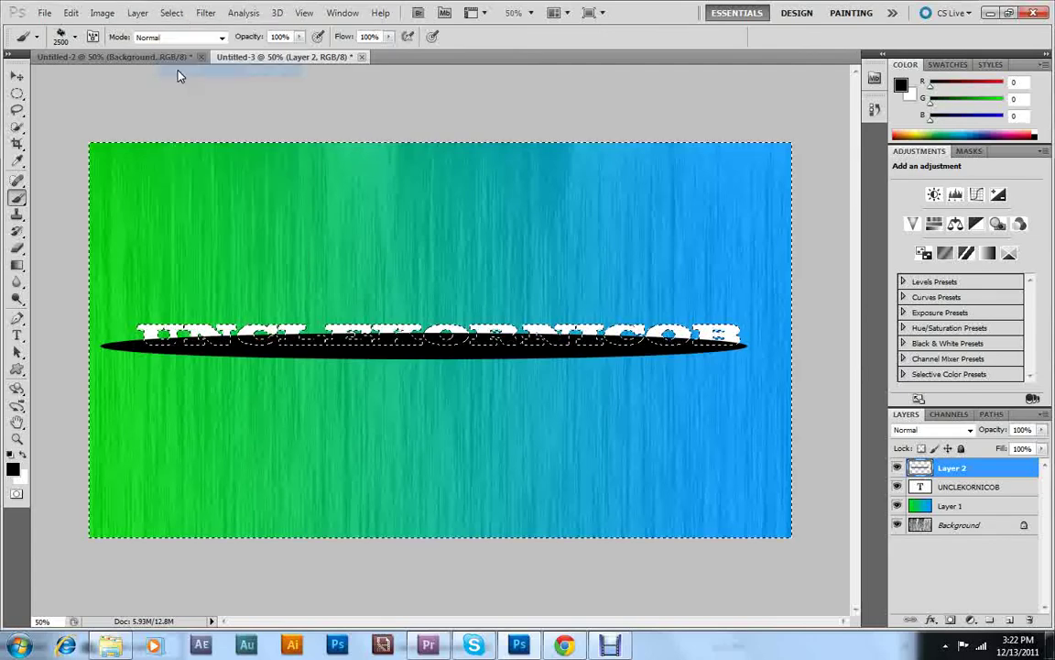
click(70, 13)
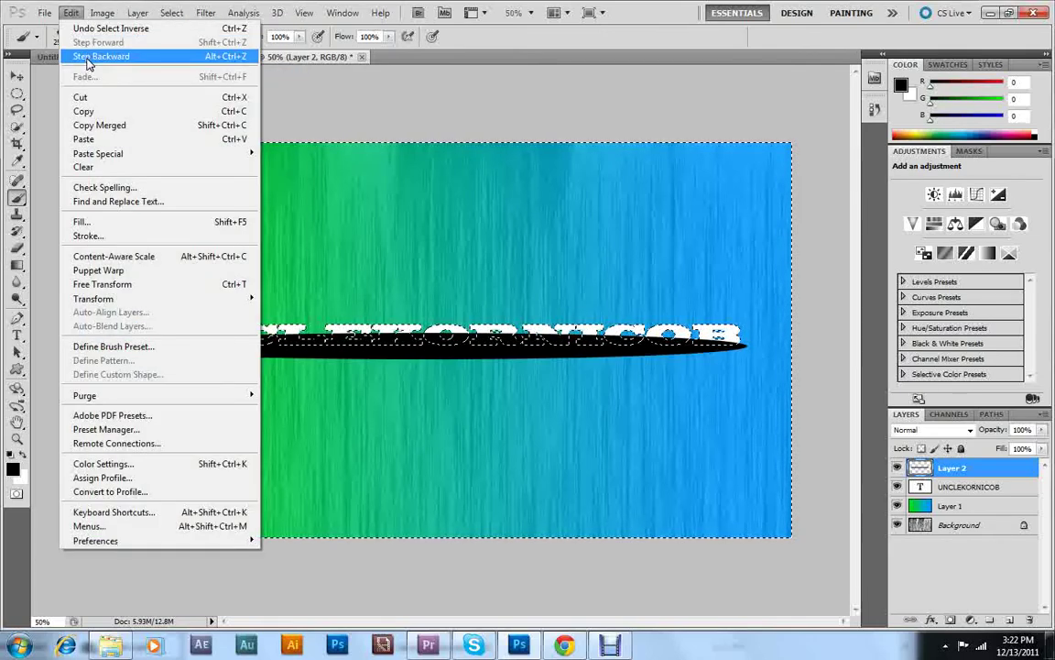
click(90, 129)
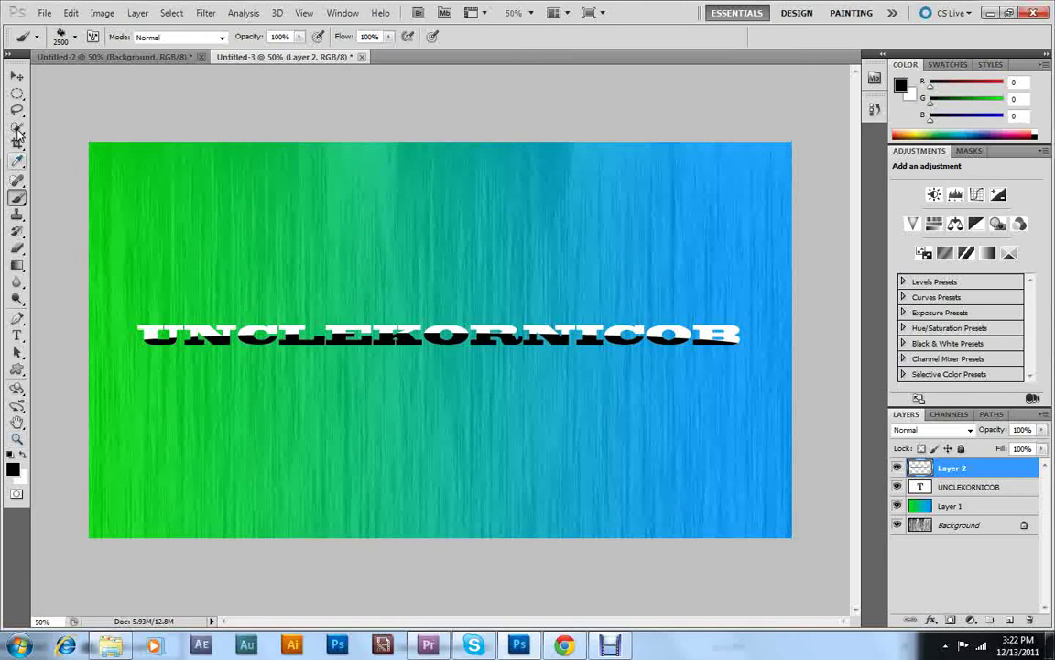
Set the opacity of Layer 2, the black shading over the lettering, to 50%.
click(18, 353)
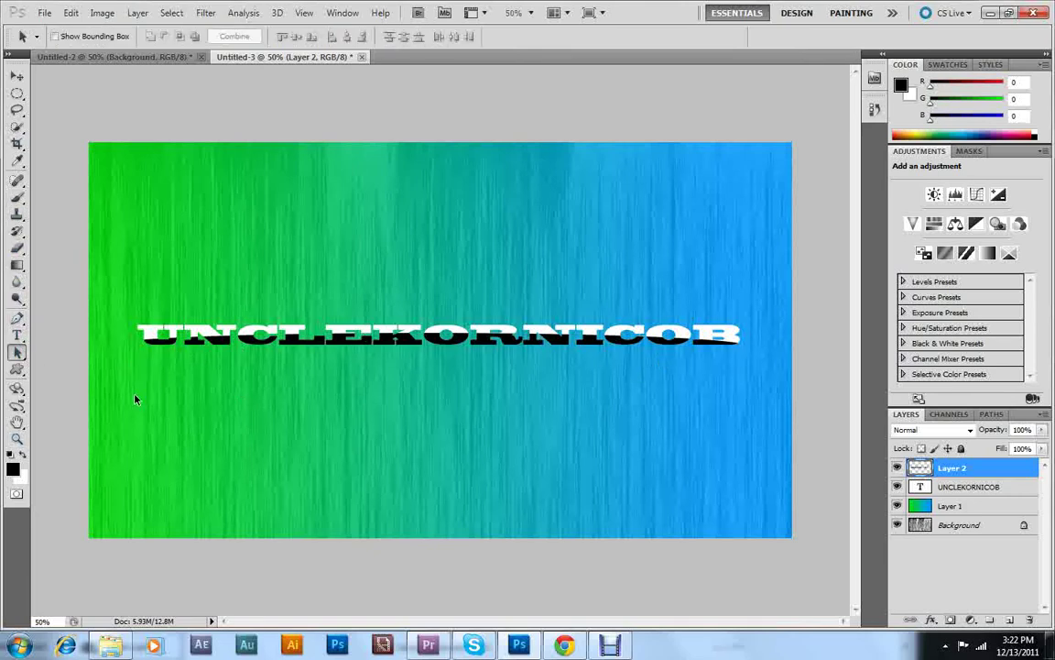
double_click(921, 468)
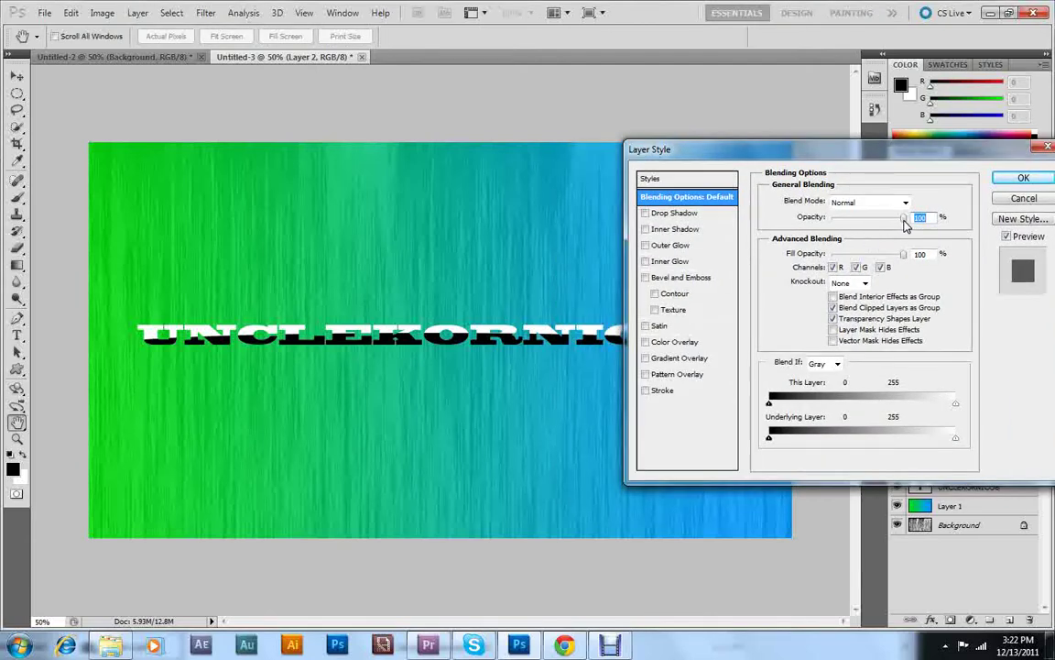
drag(904, 218, 869, 234)
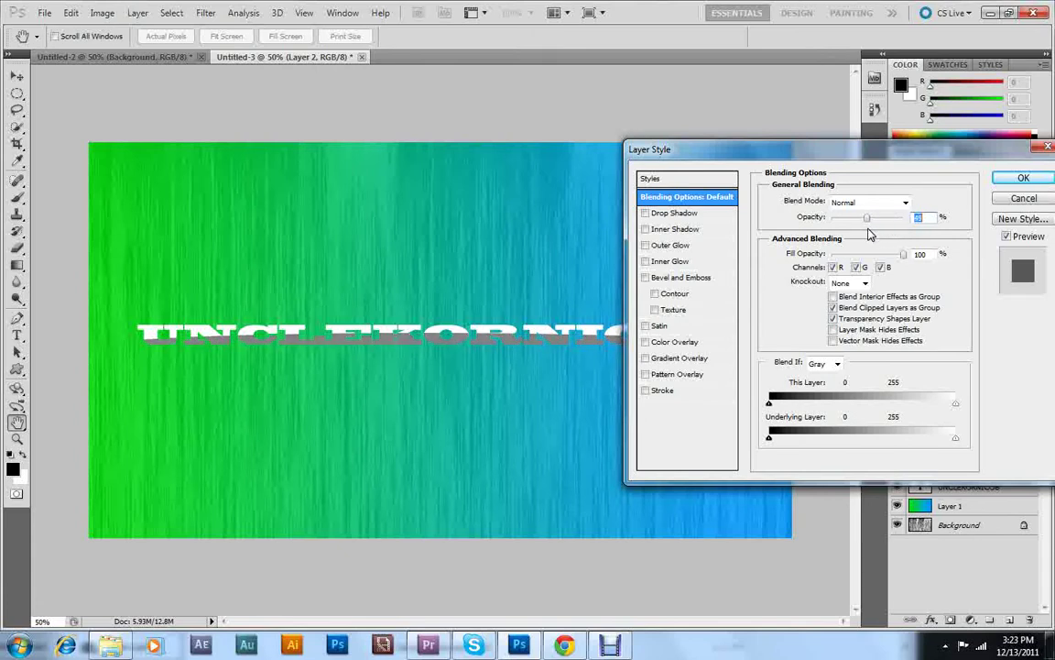
click(1022, 178)
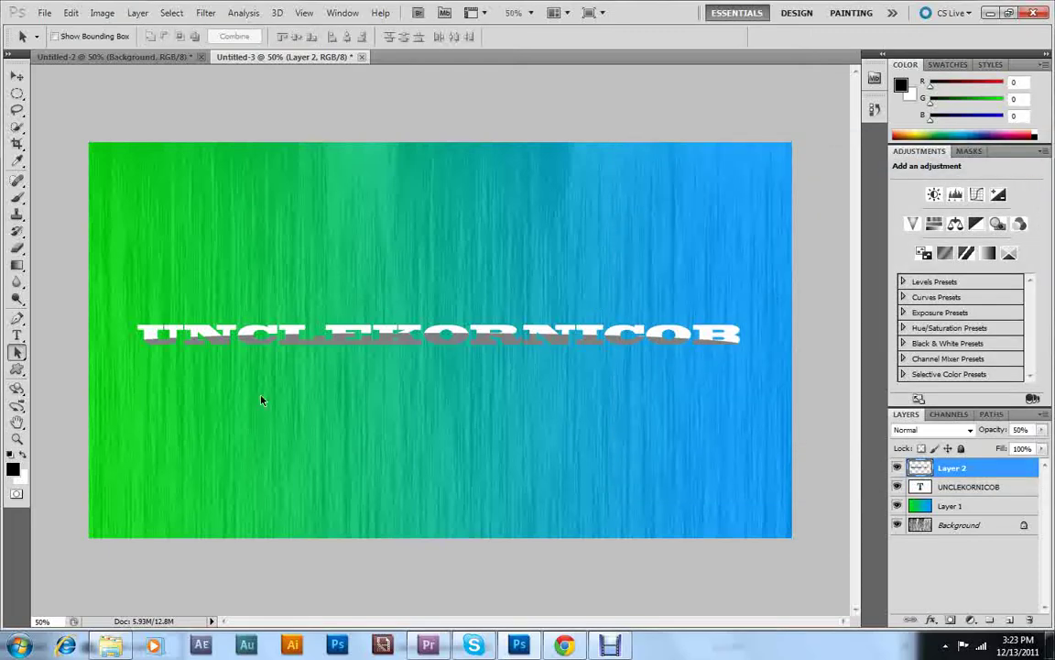
Check the glow in the Untitled-2 reference and enable Outer Glow with Normal blend mode on Untitled-3's UNCLEKORNICOB text layer.
click(132, 58)
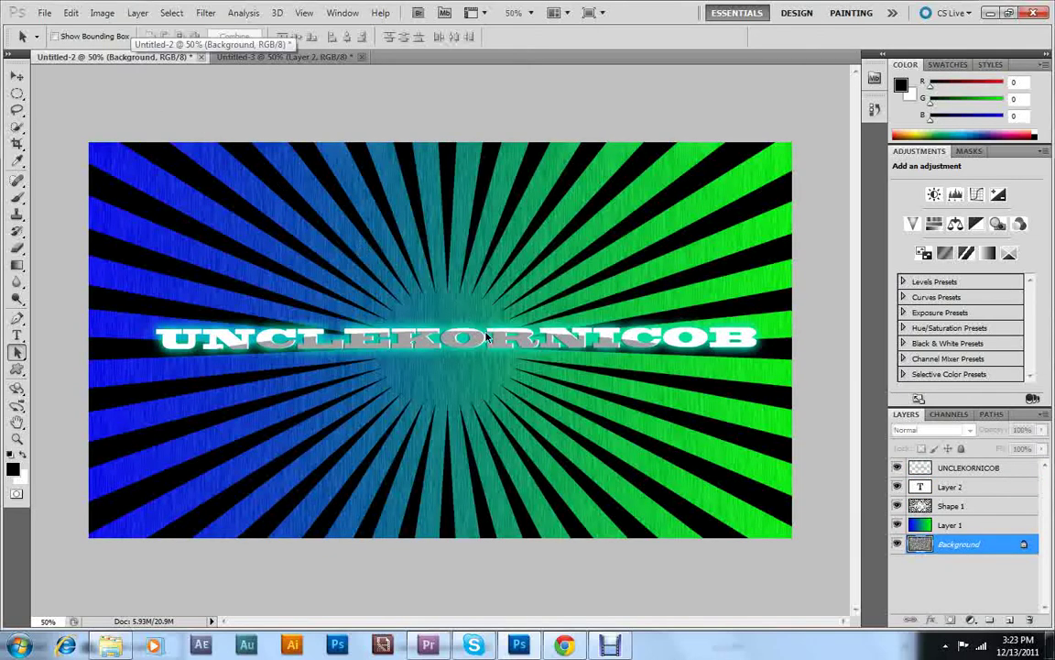
click(273, 56)
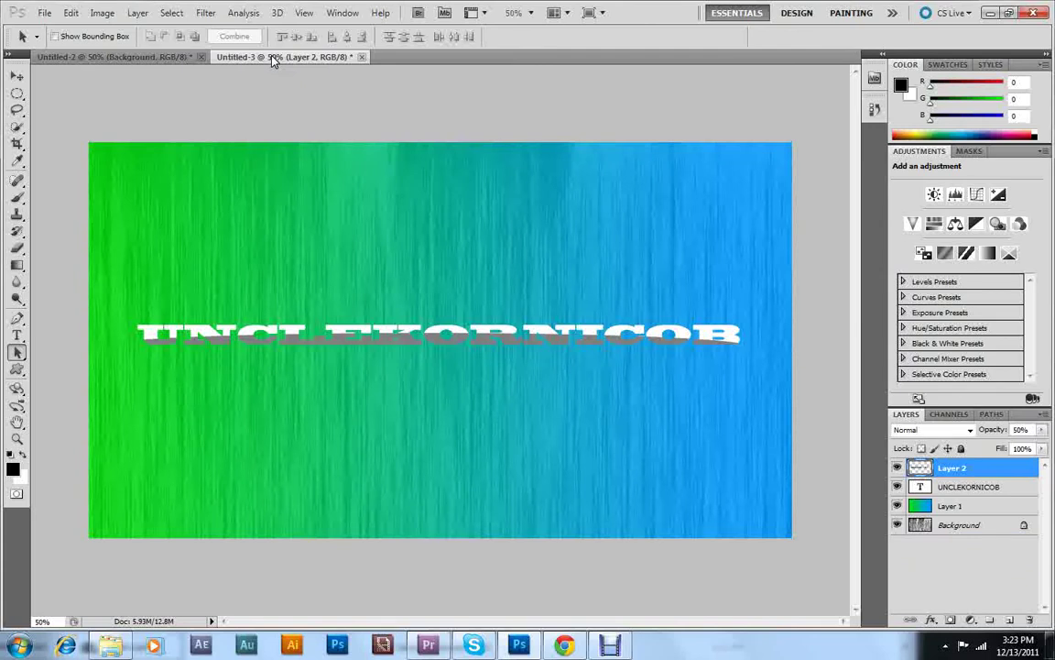
double_click(920, 491)
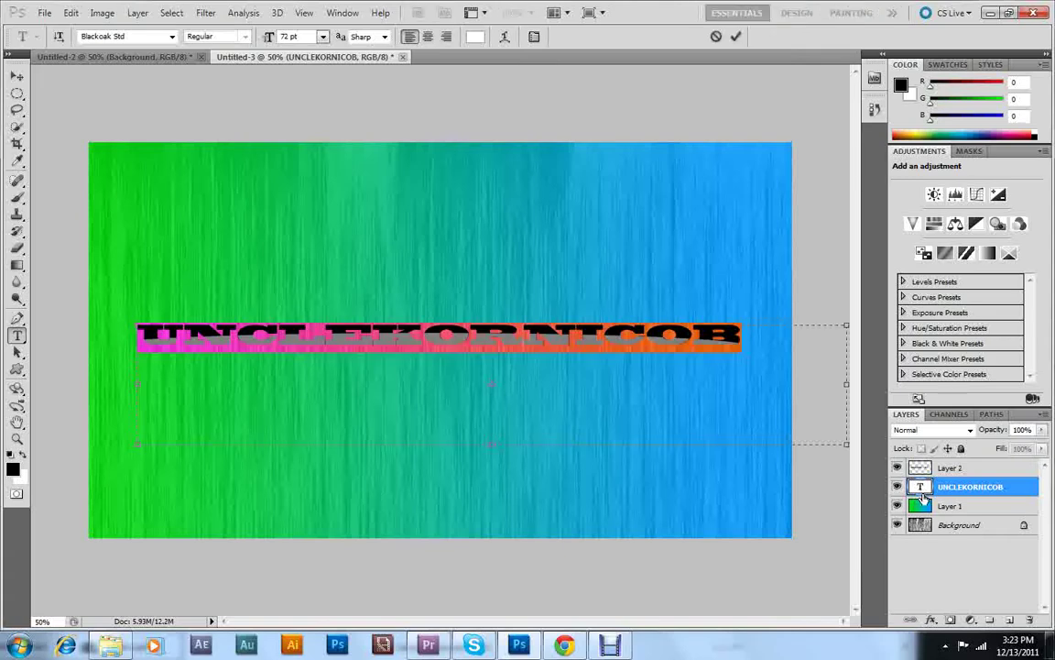
double_click(934, 492)
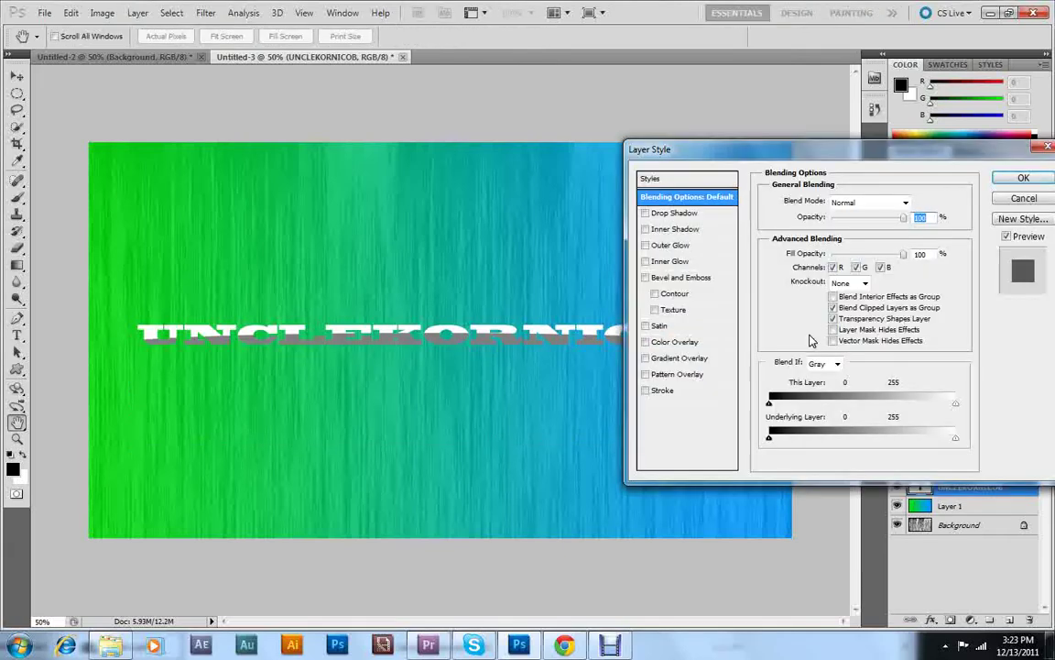
click(654, 253)
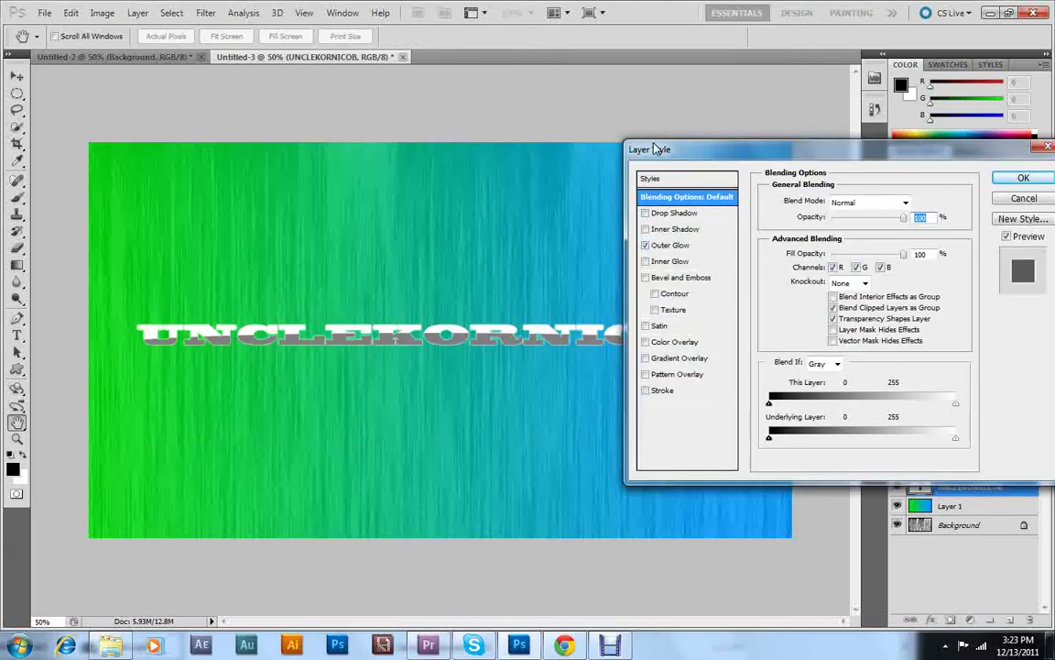
click(856, 202)
click(859, 219)
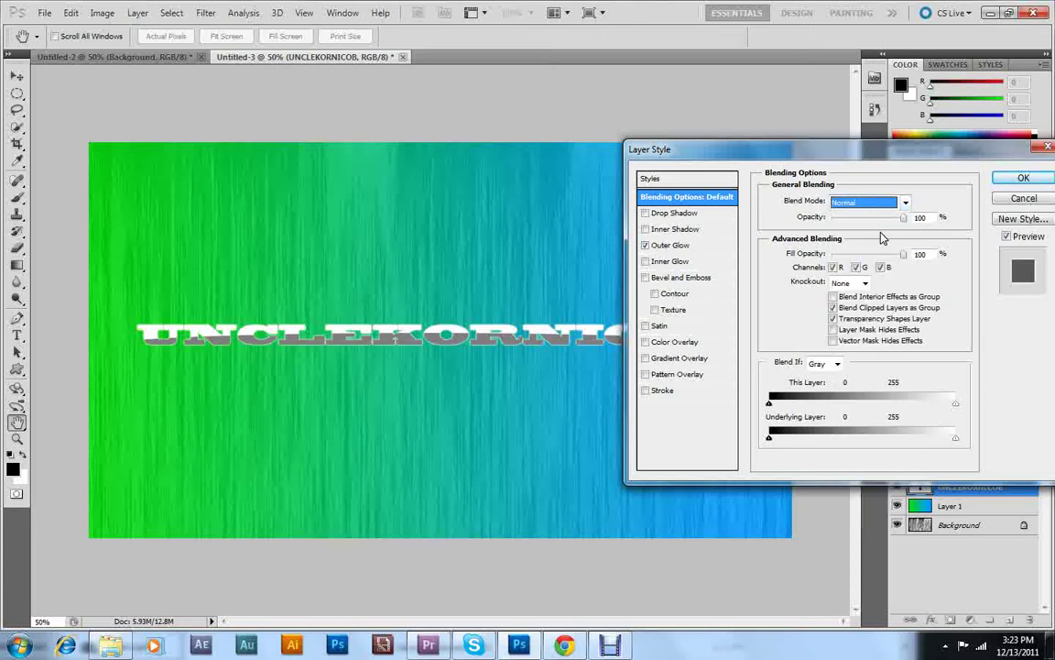
click(672, 245)
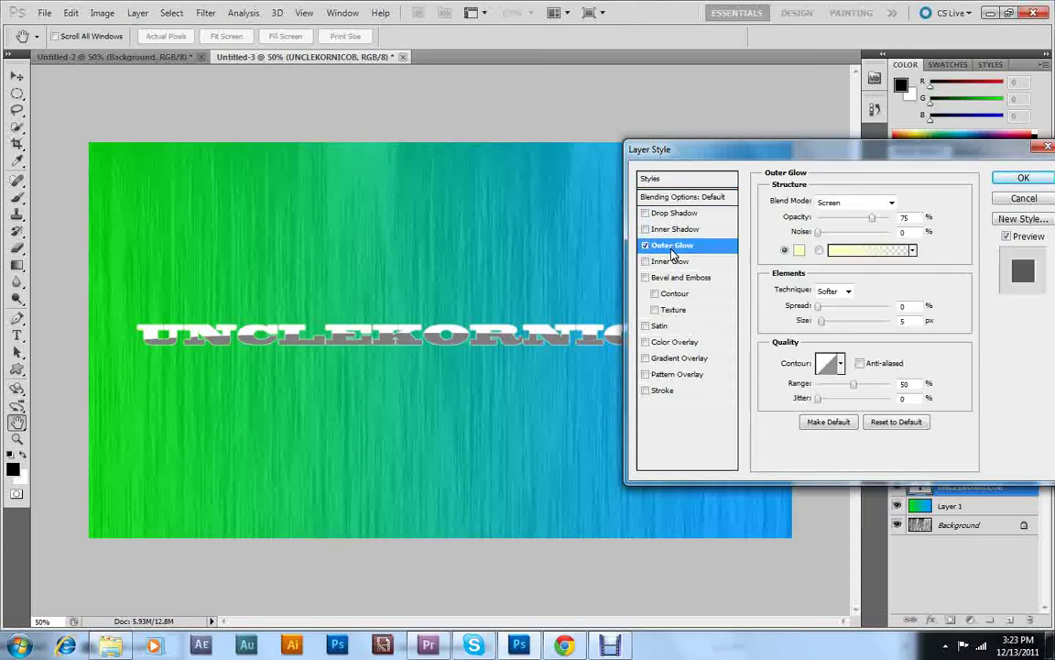
click(847, 202)
click(851, 222)
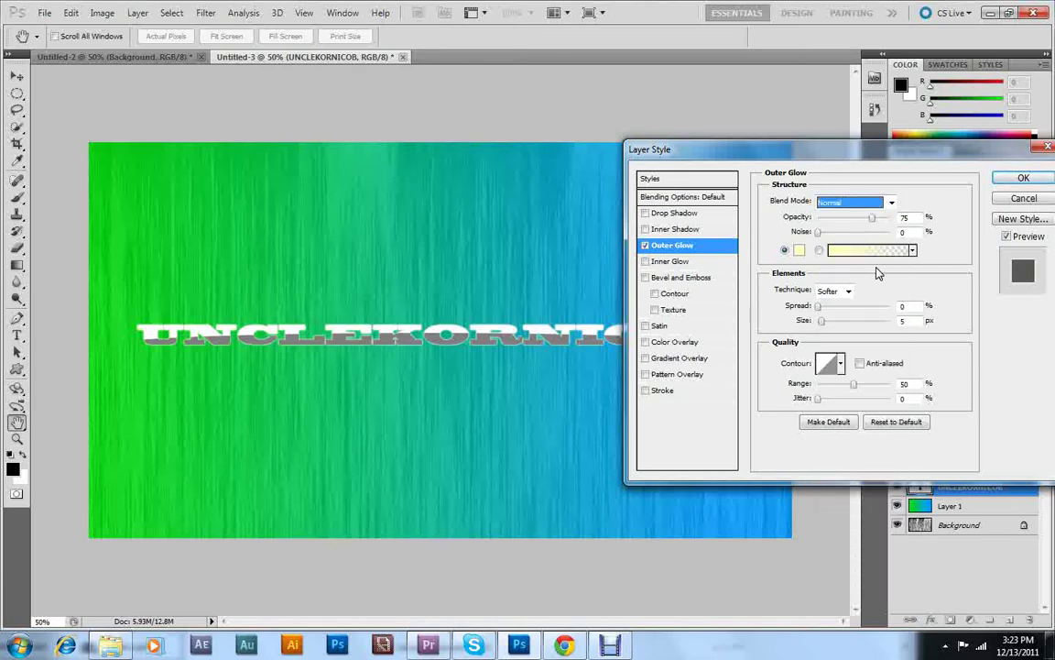
Set the text's outer glow to a turquoise color with 22% spread and a size of about 29 px, and apply it.
click(803, 253)
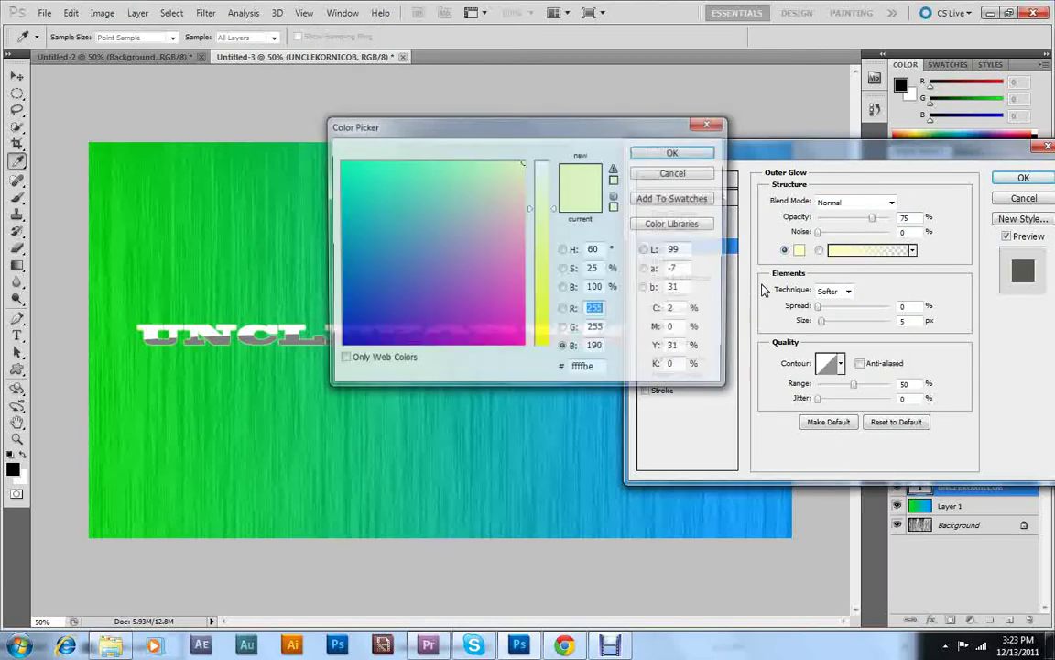
drag(433, 292, 351, 190)
click(675, 153)
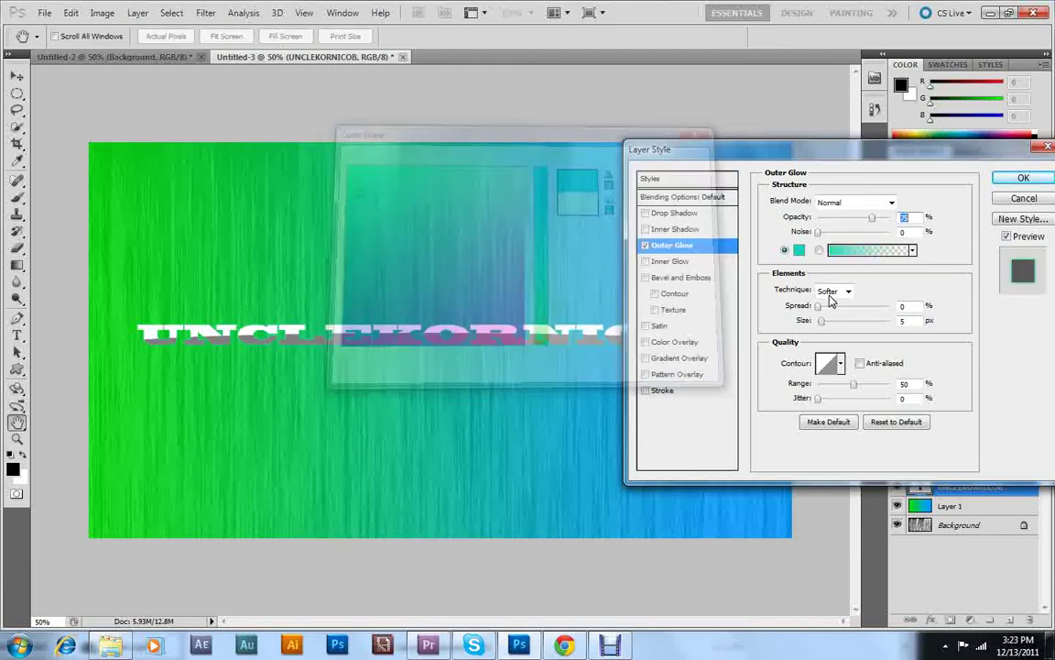
click(827, 308)
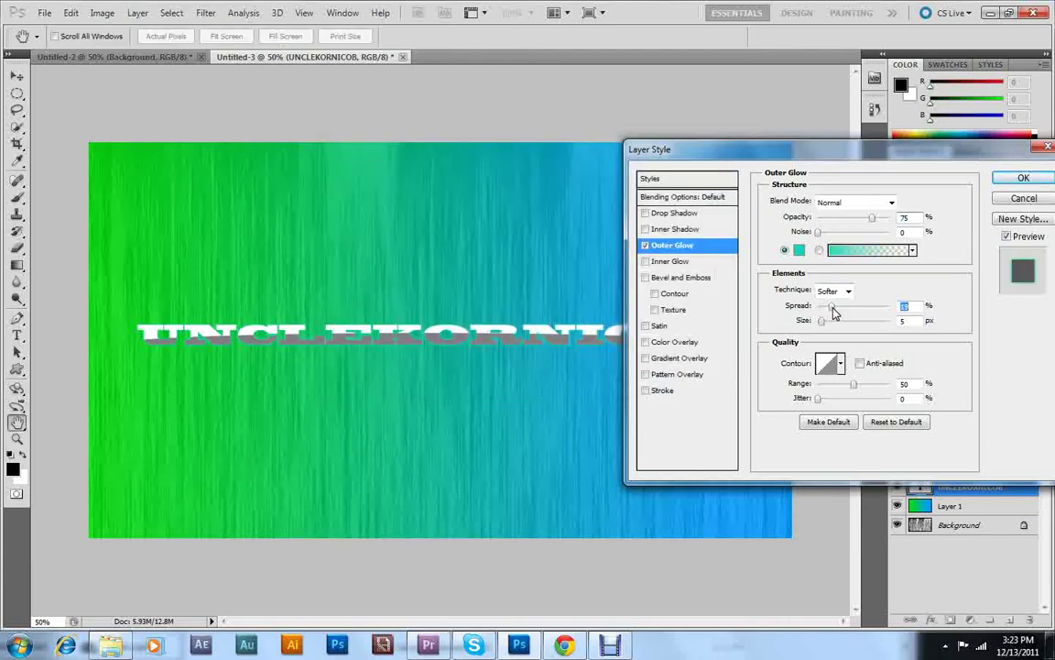
drag(833, 308, 832, 322)
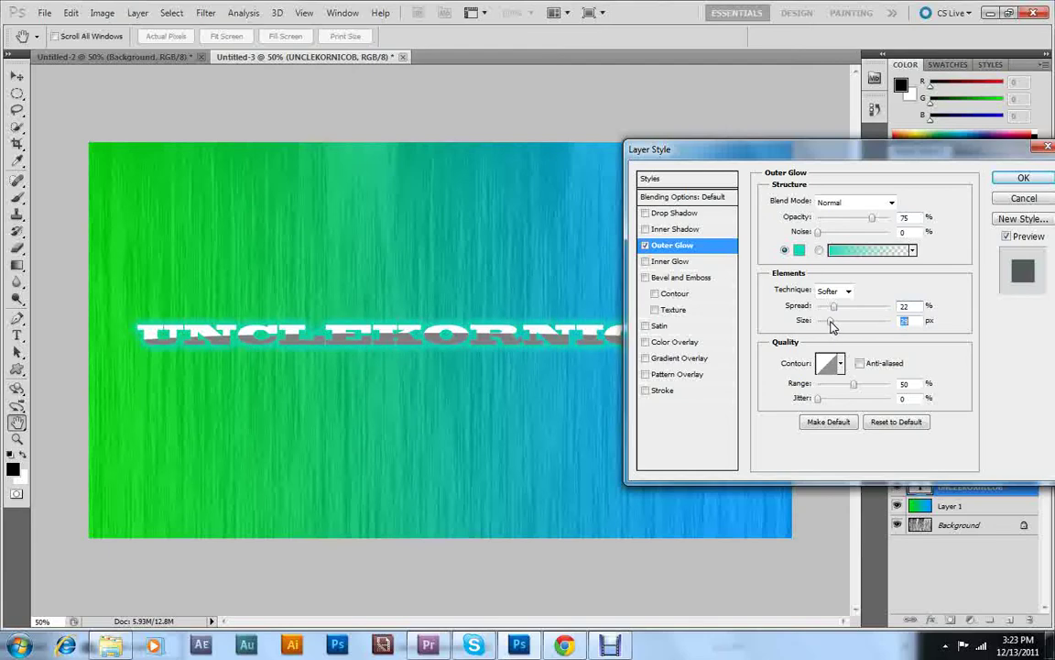
click(1023, 179)
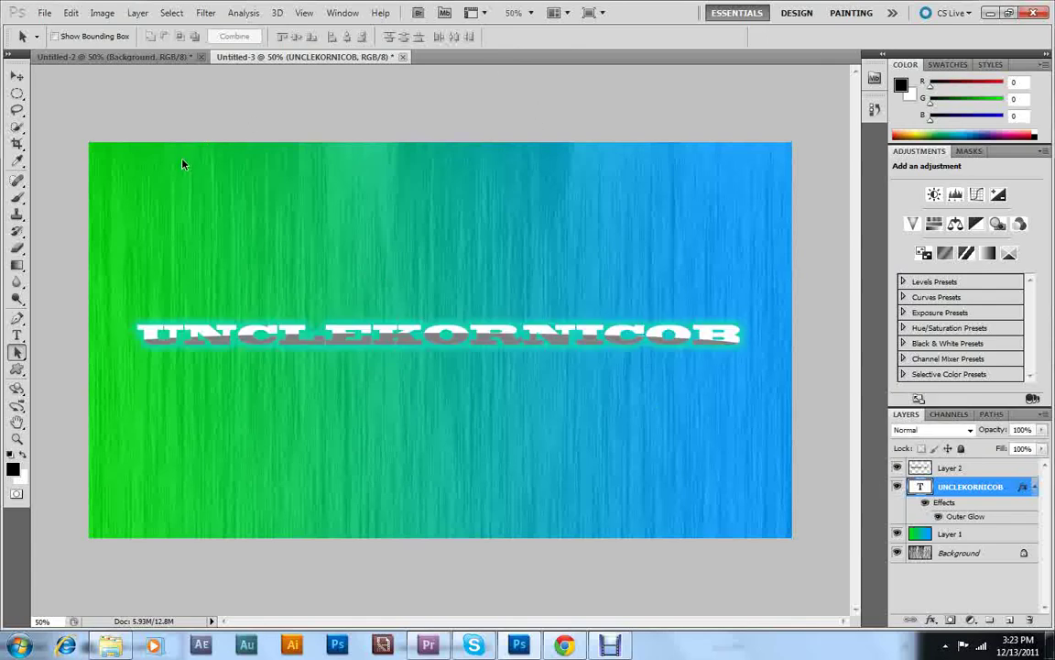
Add a new empty layer directly above the UNCLEKORNICOB text layer and compare with the Untitled-2 reference.
click(138, 12)
mouse_move(151, 28)
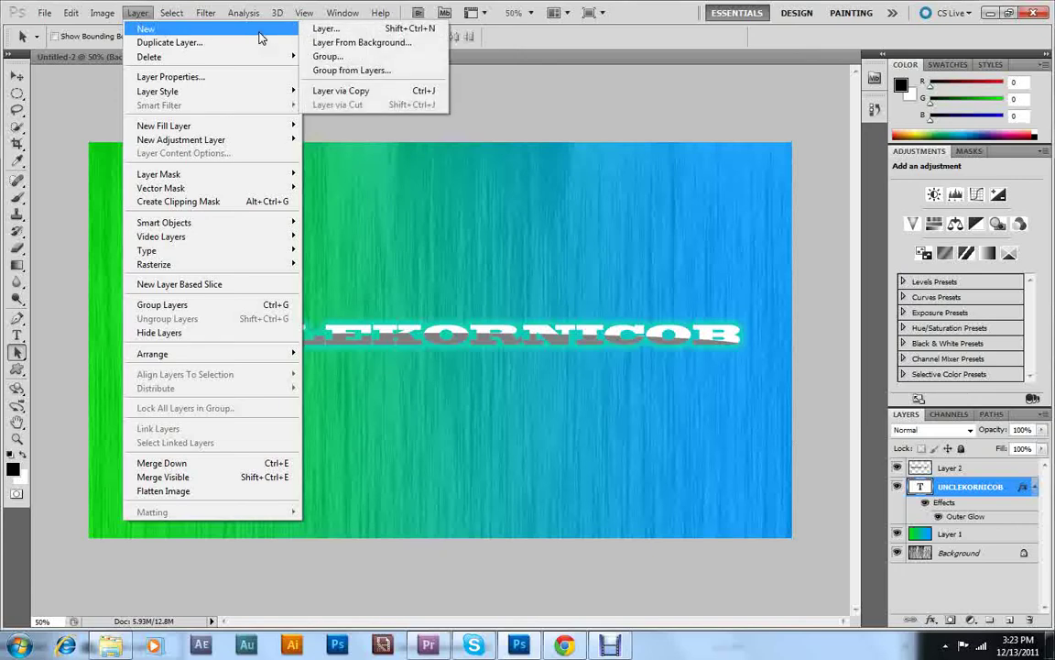
click(321, 29)
click(653, 201)
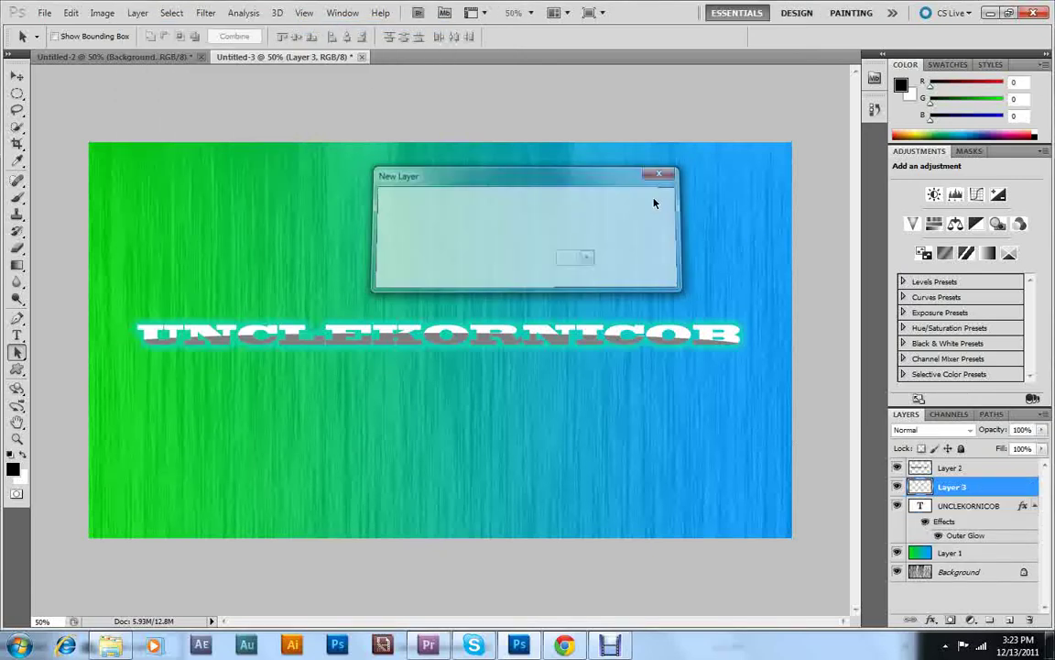
click(139, 58)
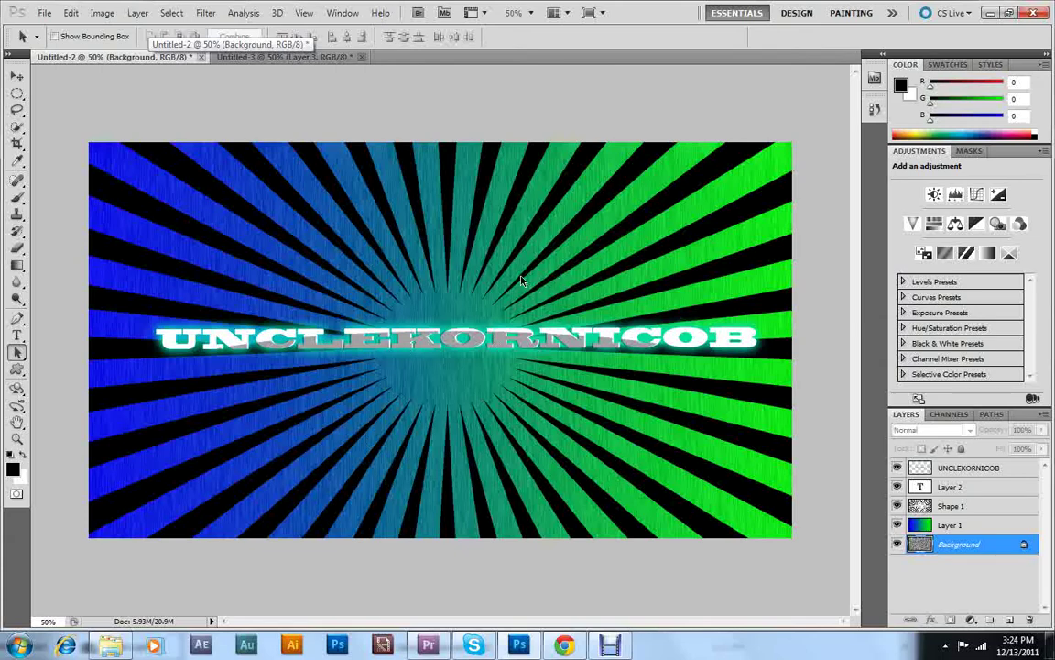
click(298, 57)
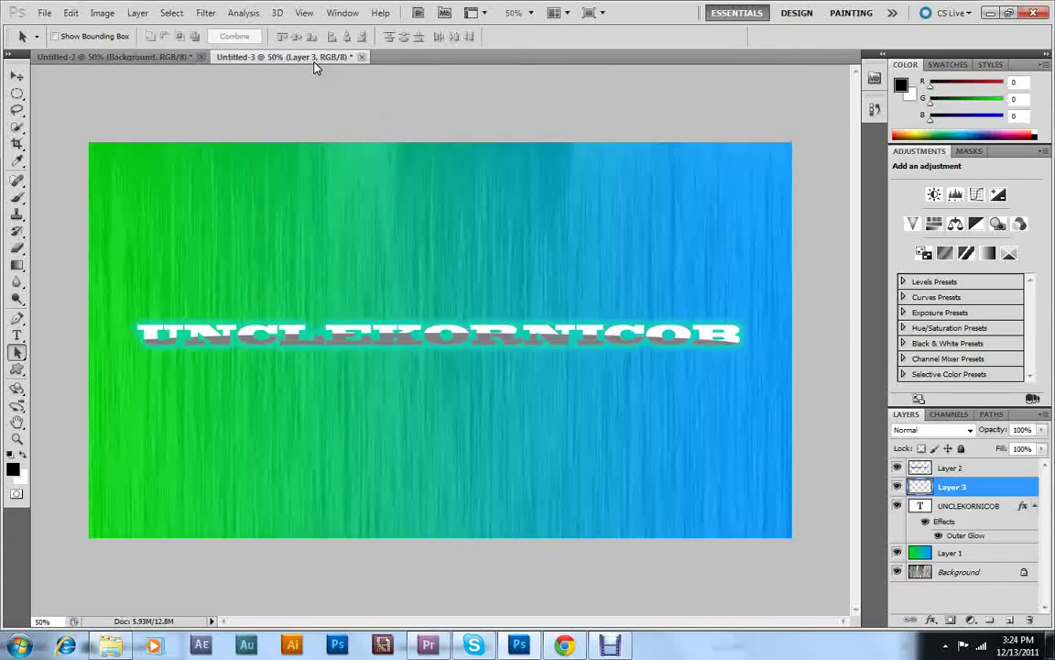
Draw a black radial sunburst custom shape as a wide ellipse around the text, extending beyond all edges of the canvas.
key(z)
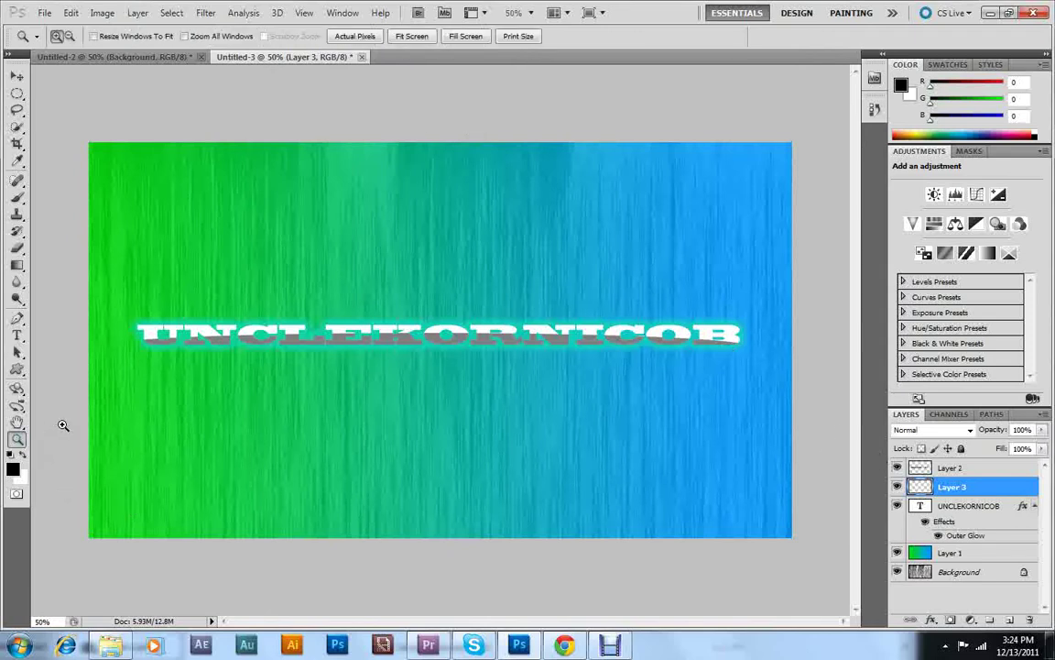
right_click(63, 426)
click(19, 441)
right_click(122, 427)
click(179, 506)
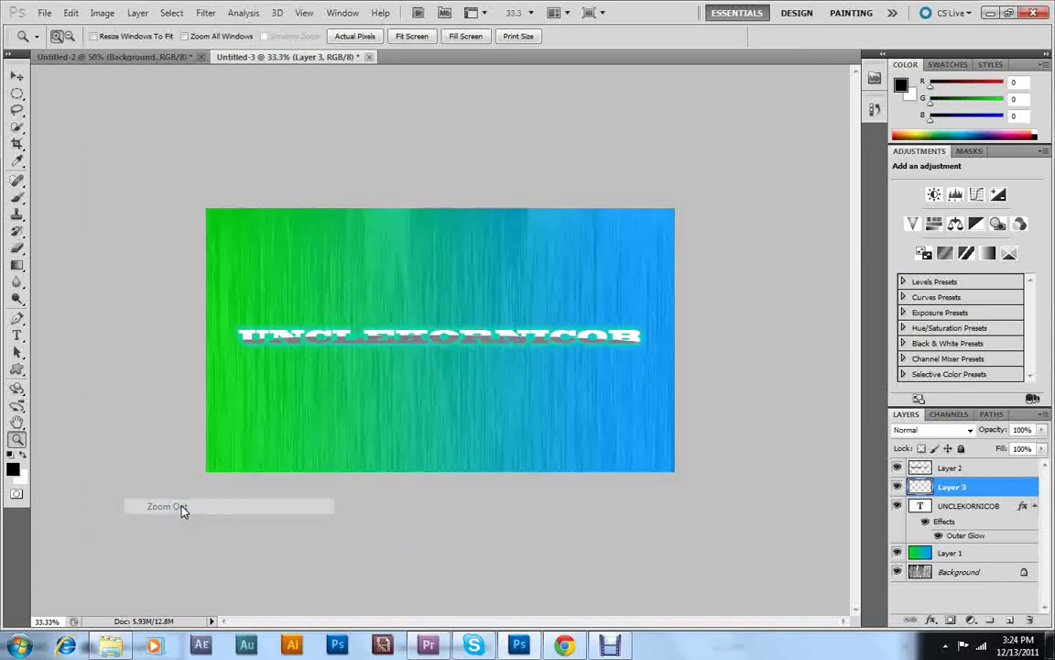
click(16, 369)
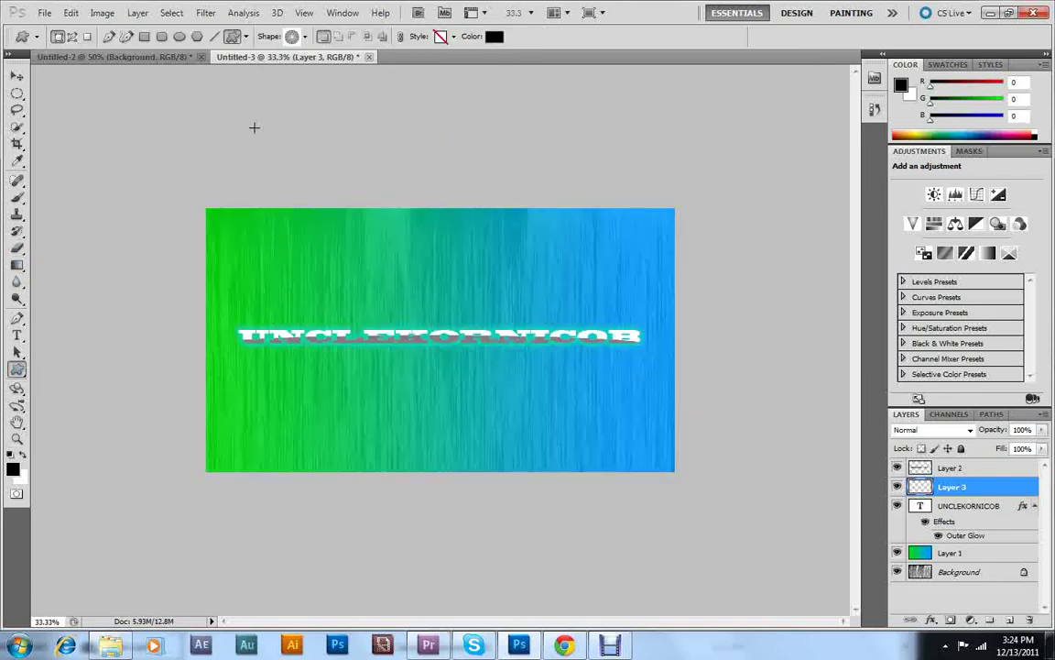
click(305, 38)
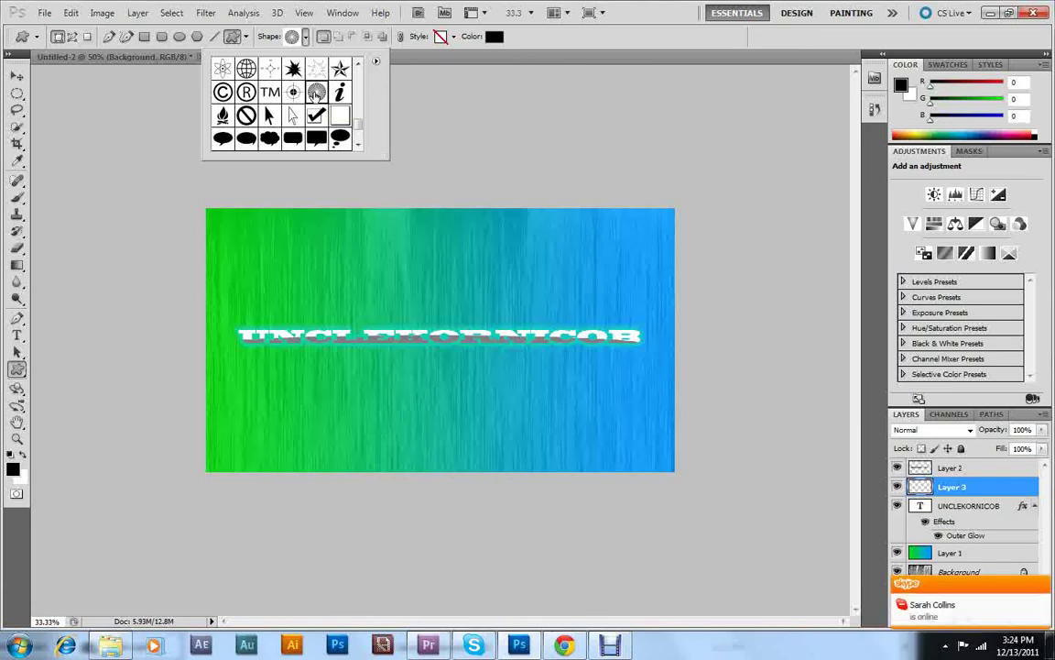
scroll(341, 112, down, 3)
scroll(348, 115, up, 2)
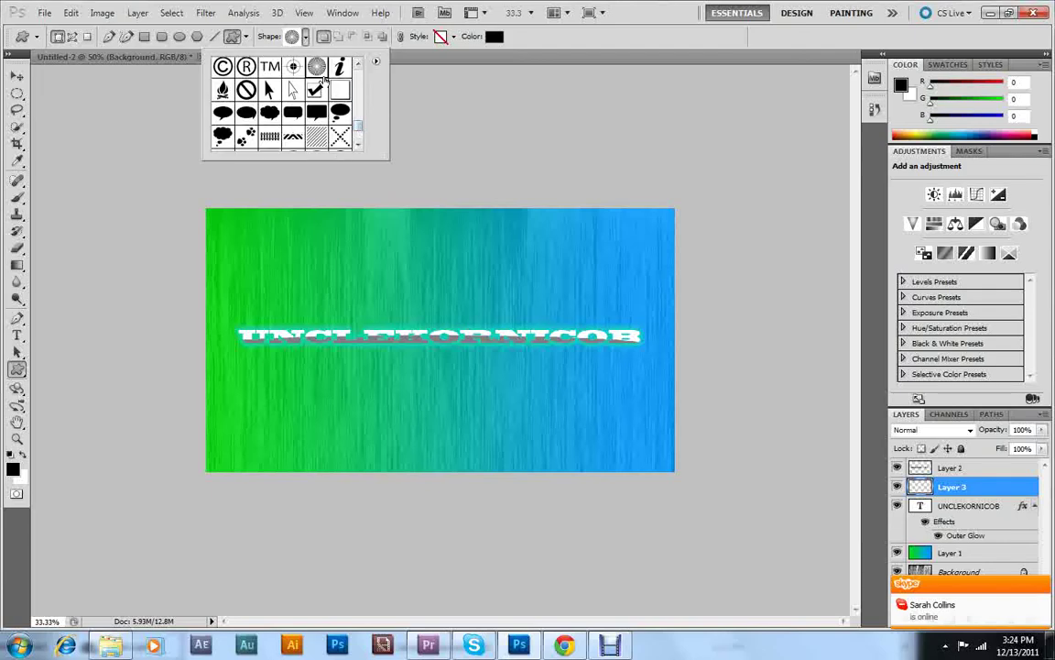
click(376, 62)
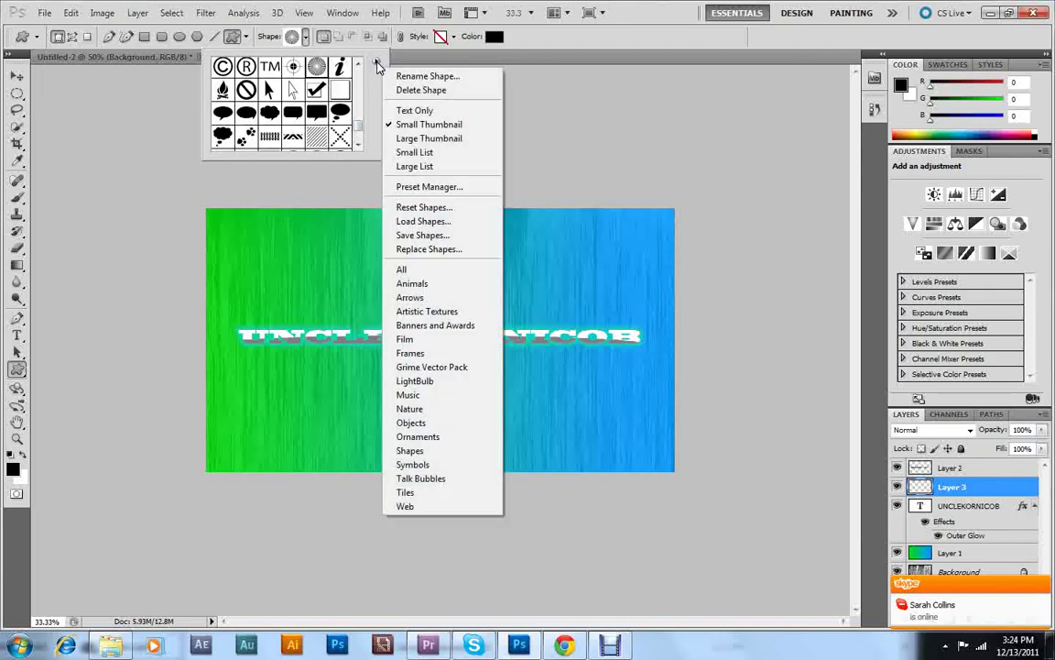
click(427, 266)
click(477, 246)
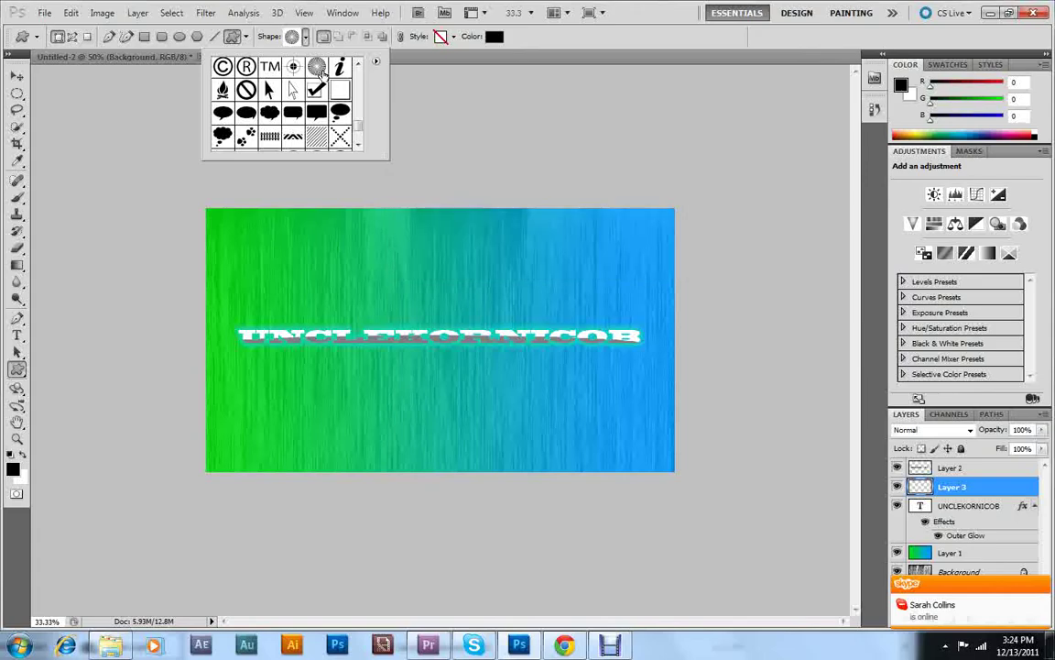
drag(114, 150, 779, 547)
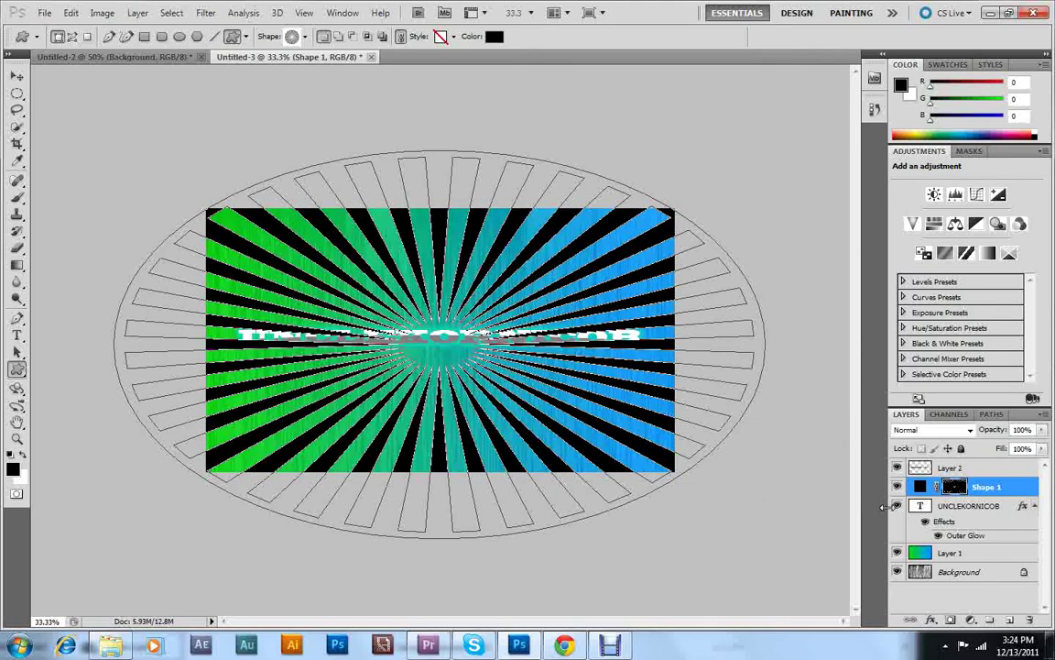
Move the Shape 1 sunburst layer between the UNCLEKORNICOB text layer and Layer 1, and make Layer 2 active.
click(973, 470)
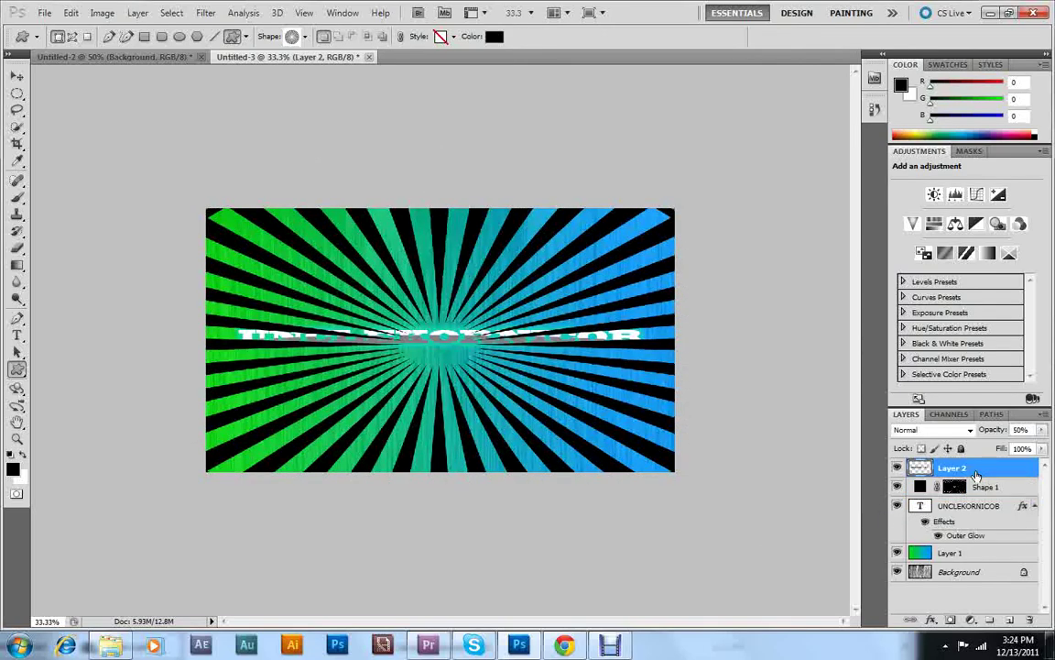
click(973, 506)
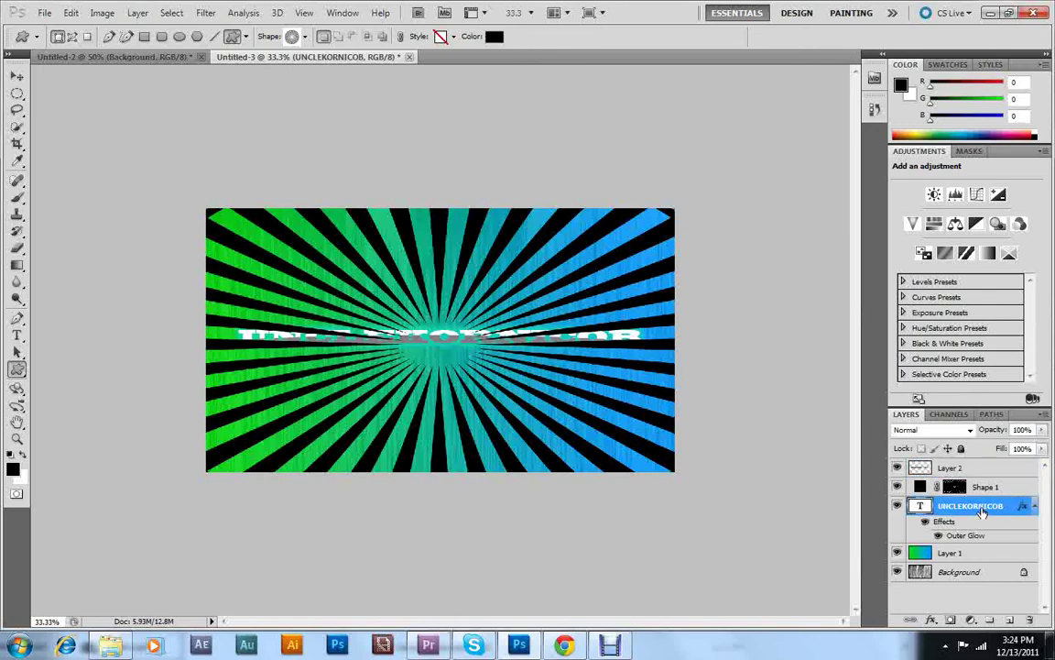
drag(976, 505, 985, 550)
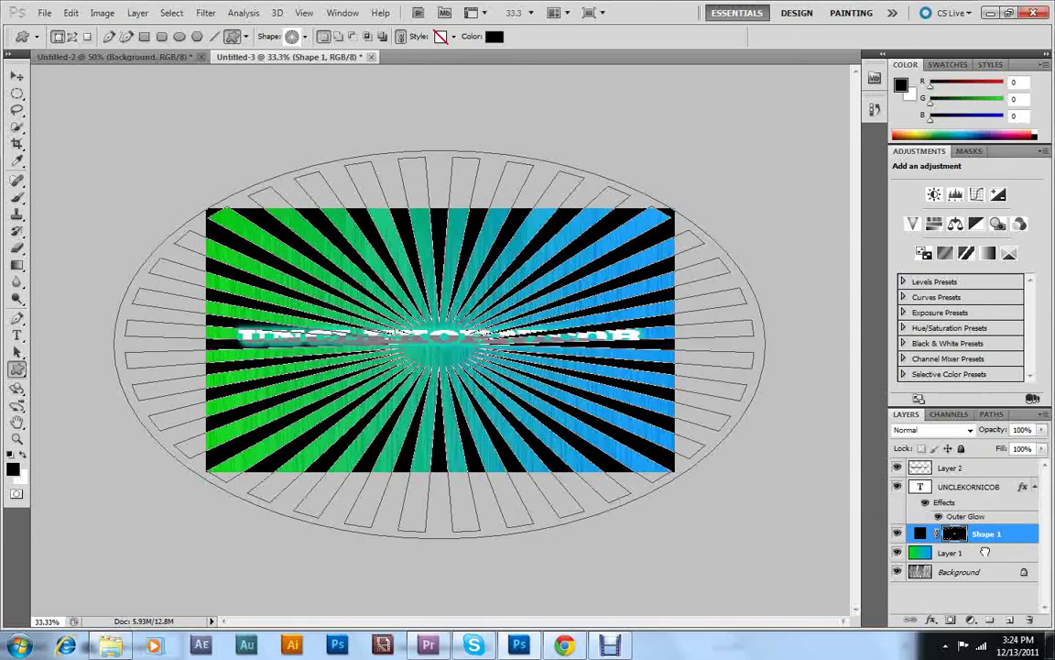
key(alt+bracketright)
key(alt+bracketright)
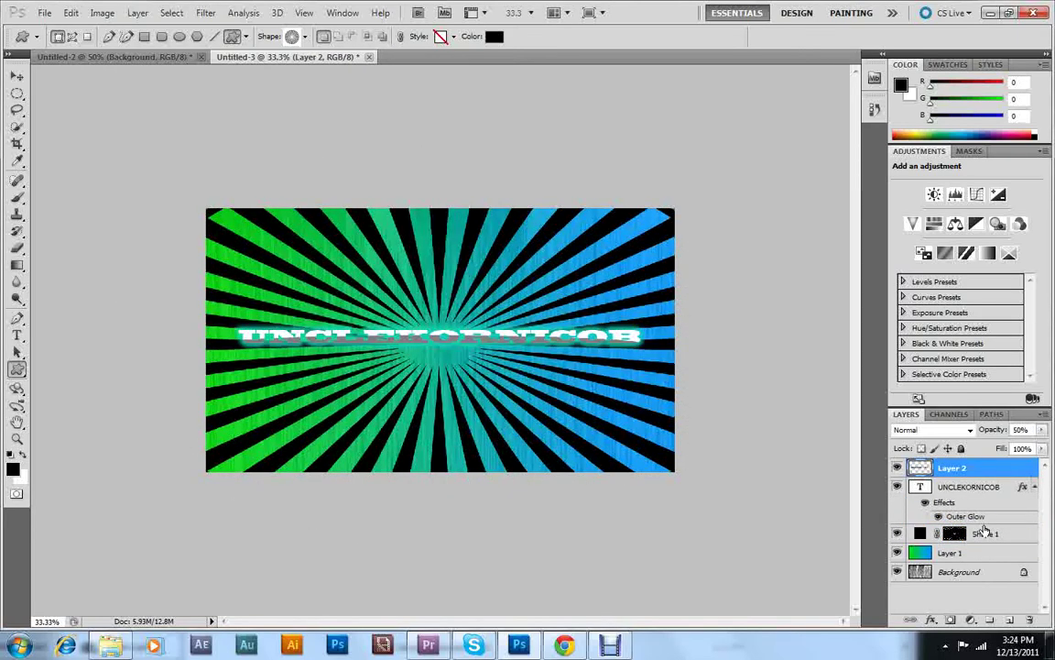
Lower the opacity of the Shape 1 sunburst layer to 49% in its layer style blending options.
double_click(986, 535)
key(Return)
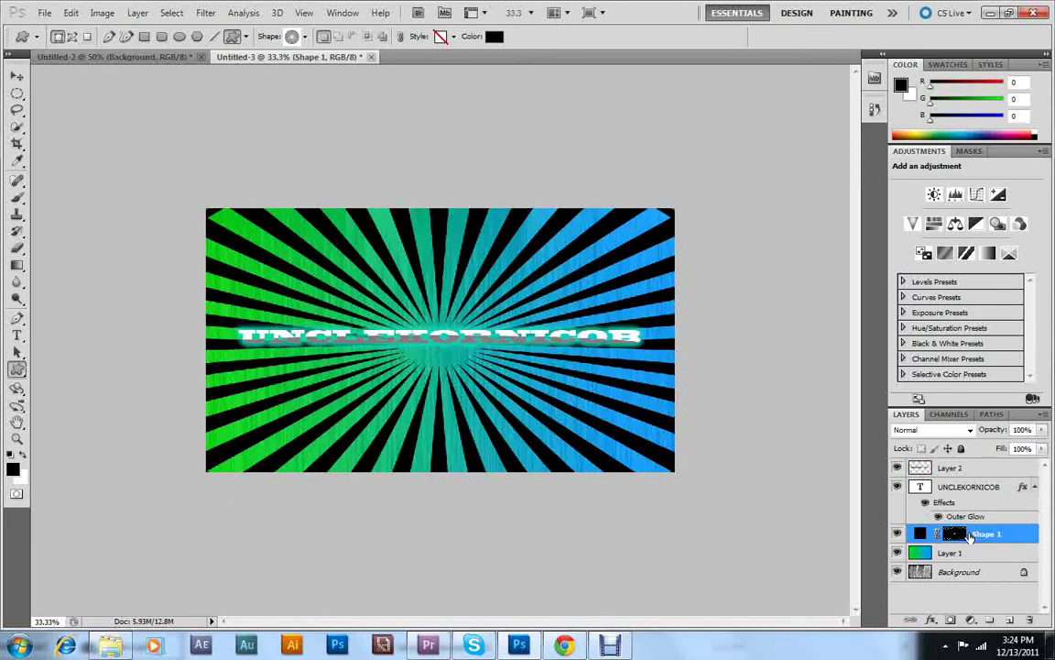
double_click(971, 537)
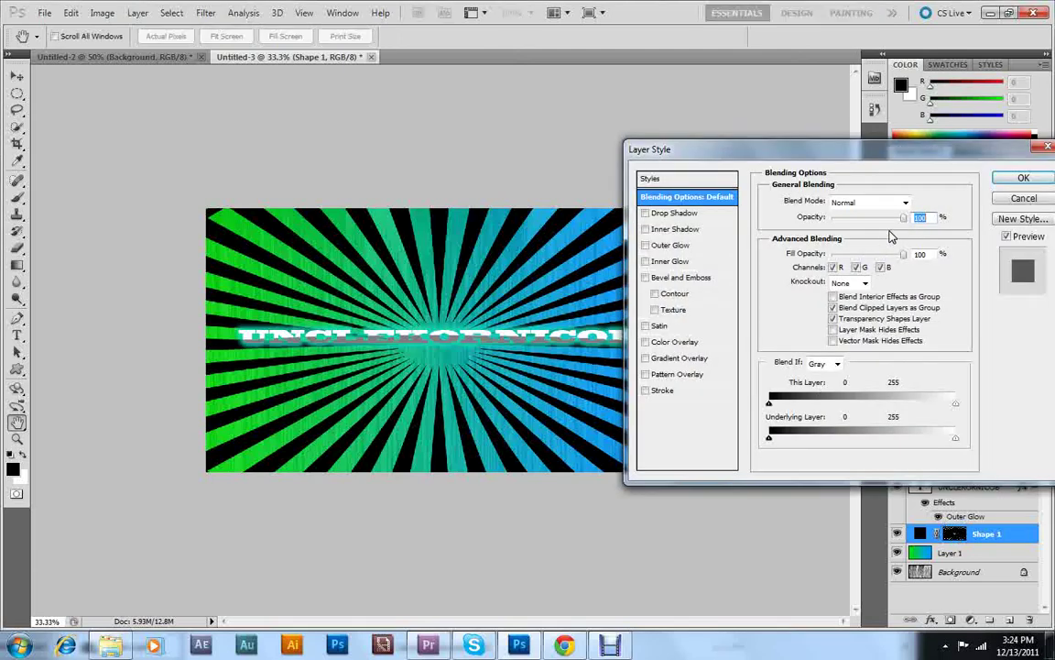
drag(905, 221, 869, 232)
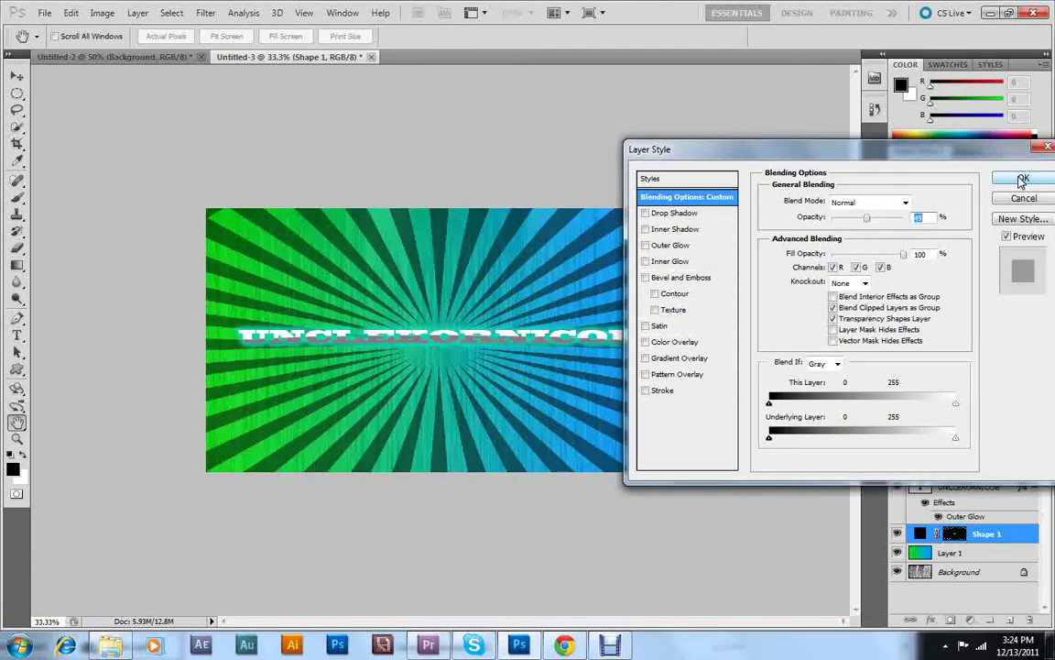
click(1022, 179)
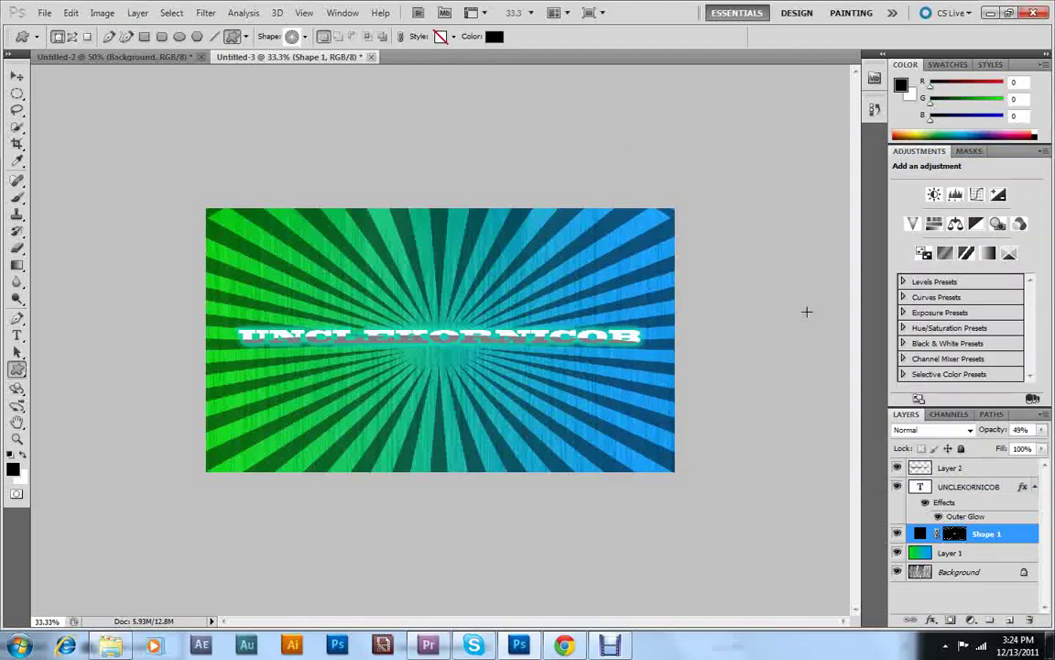
Compare the design with the Untitled-2 reference and examine Untitled-3 up close before settling on a 50% view.
click(167, 57)
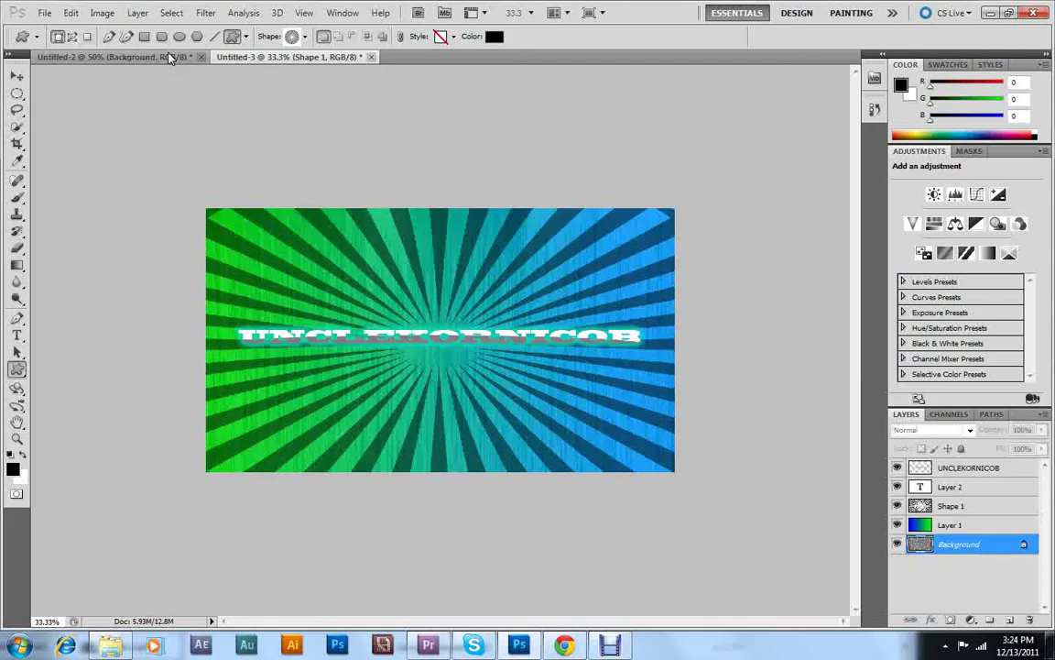
click(248, 57)
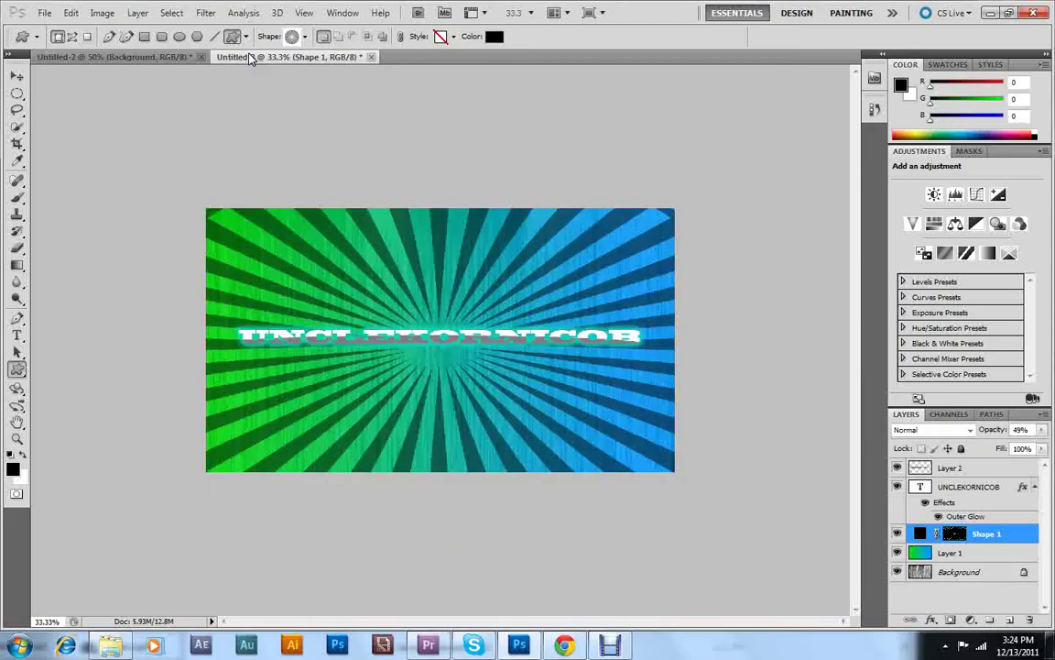
click(146, 58)
click(253, 57)
click(16, 437)
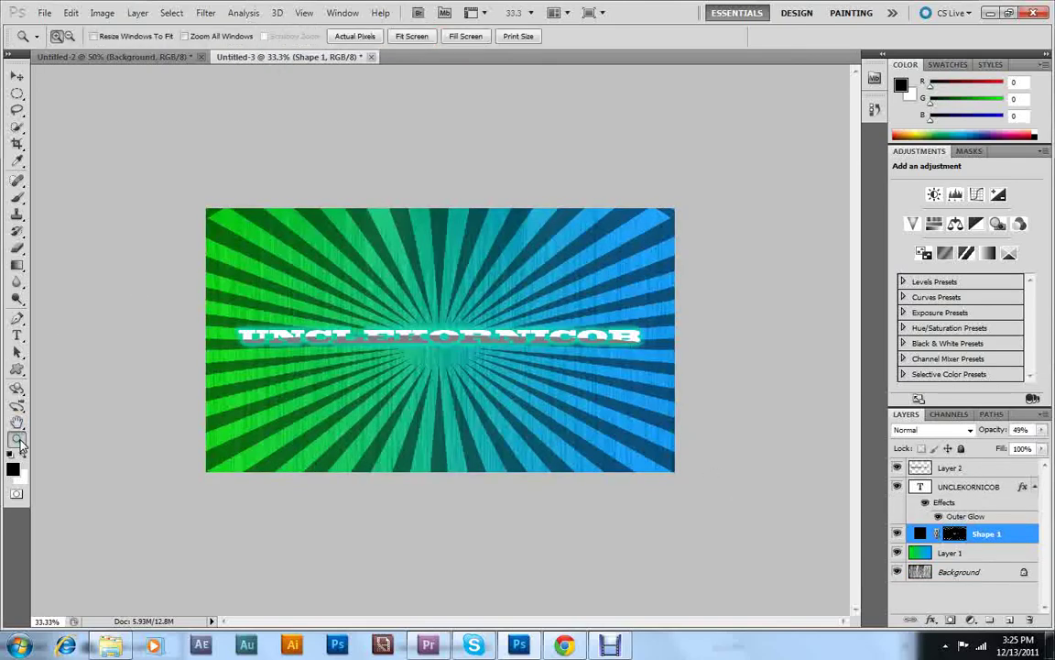
click(433, 388)
click(435, 389)
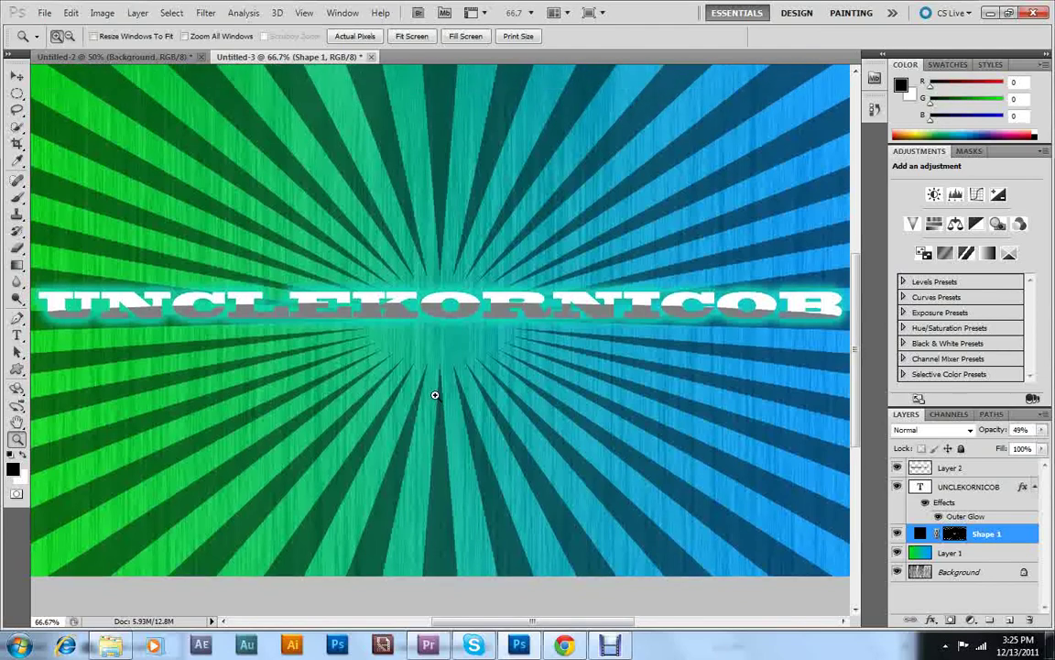
right_click(436, 396)
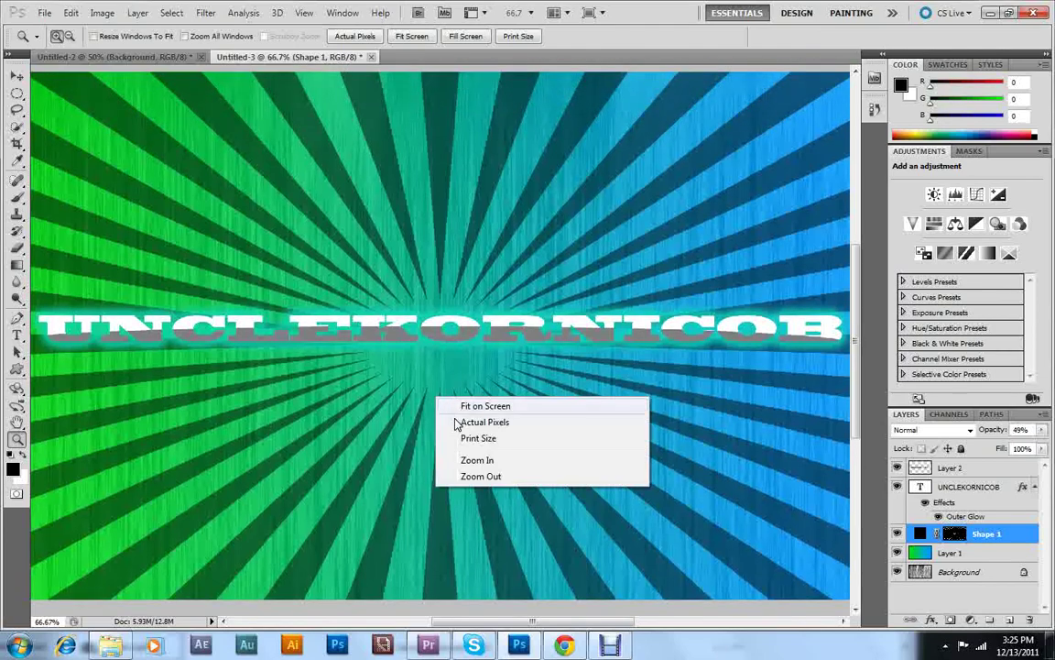
click(482, 474)
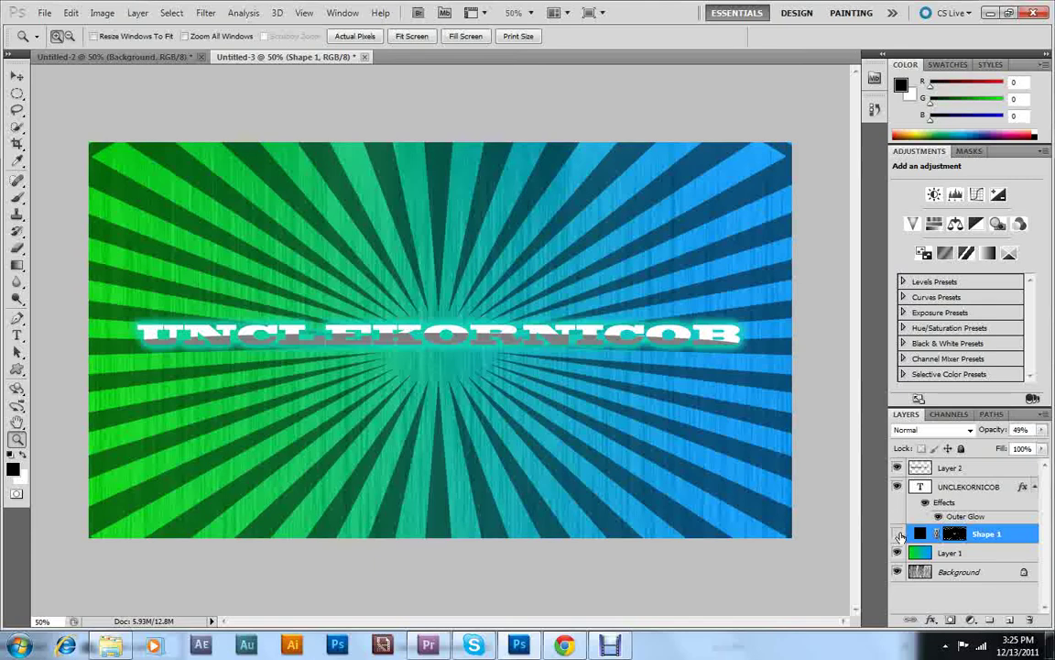
Hide Shape 1, Layer 1 and Background, and merge the visible Layer 2 and UNCLEKORNICOB text into one layer.
drag(900, 536, 898, 572)
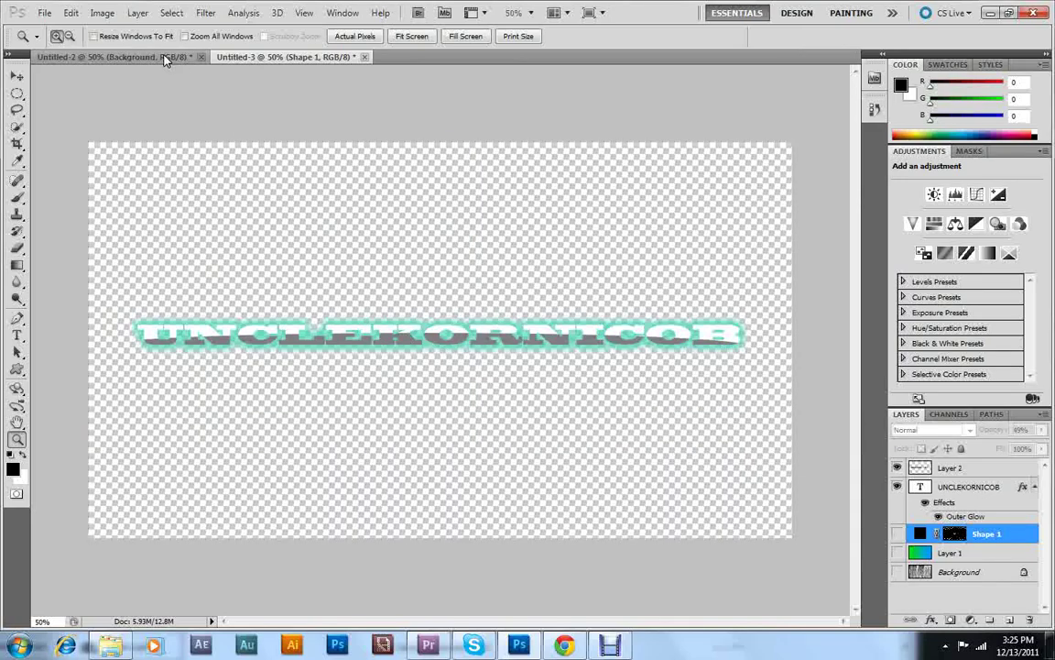
click(137, 13)
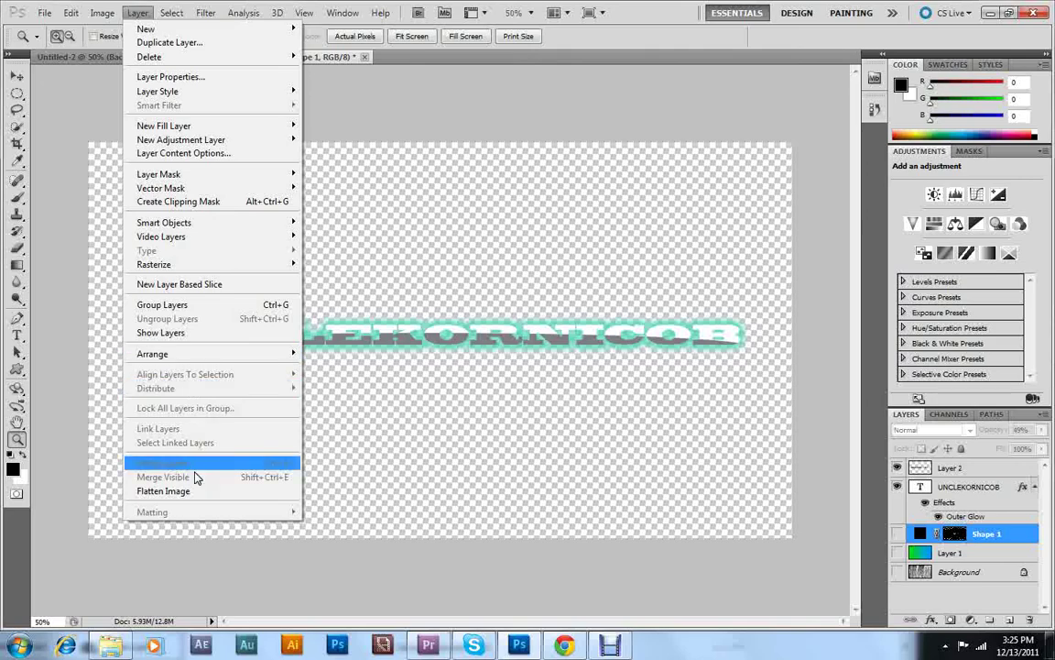
click(977, 486)
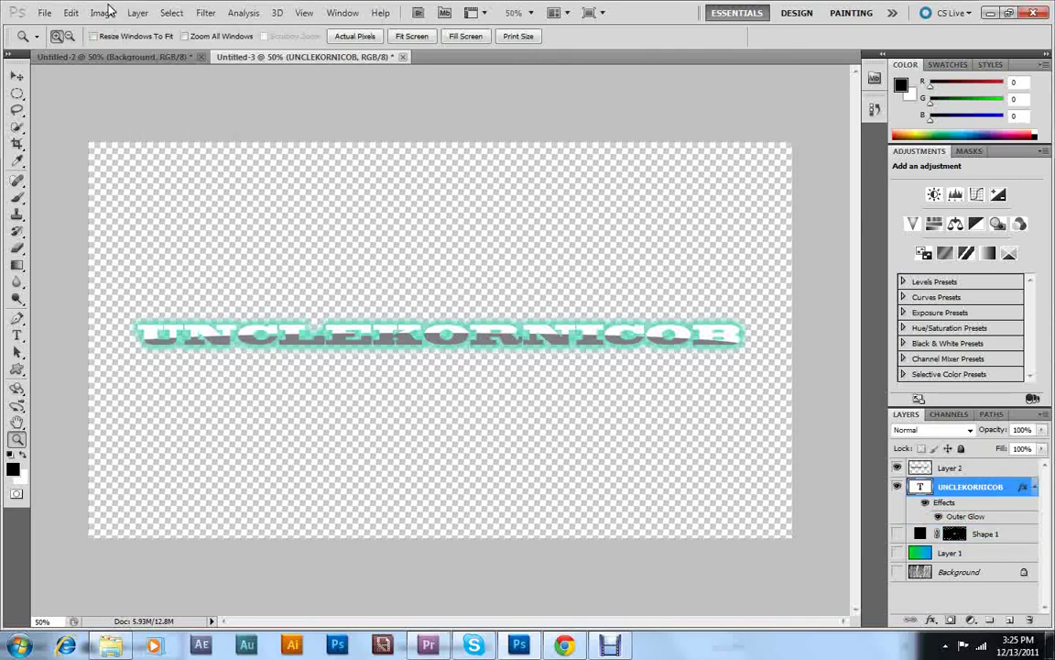
click(137, 13)
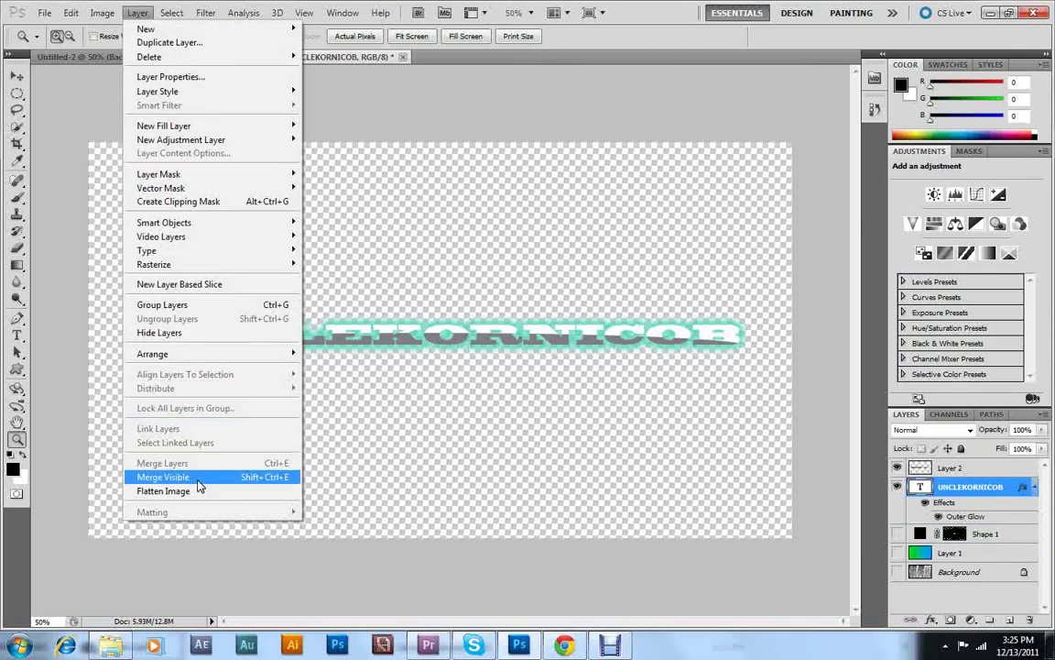
click(163, 476)
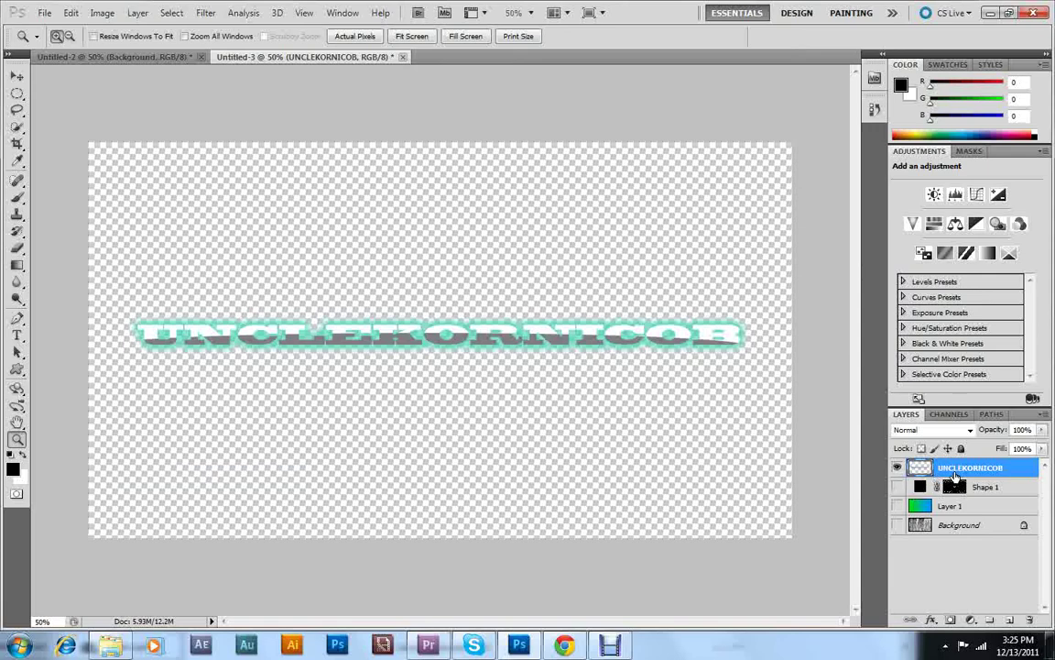
Make the Layer 1 gradient, the Shape 1 sunburst and the Background texture visible again.
click(896, 506)
click(905, 528)
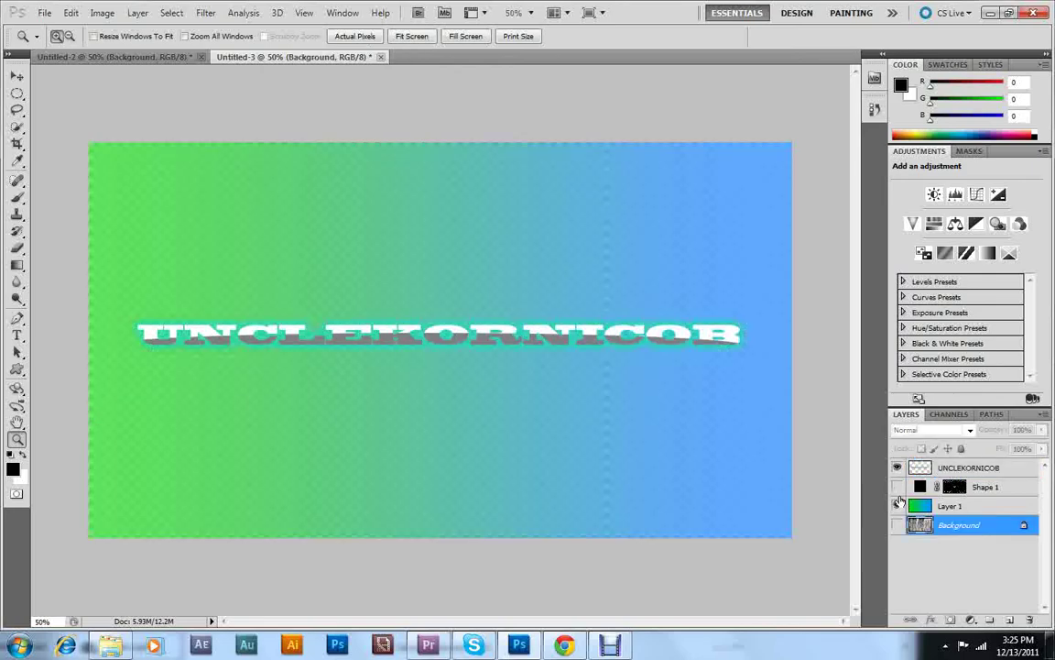
click(899, 489)
click(897, 525)
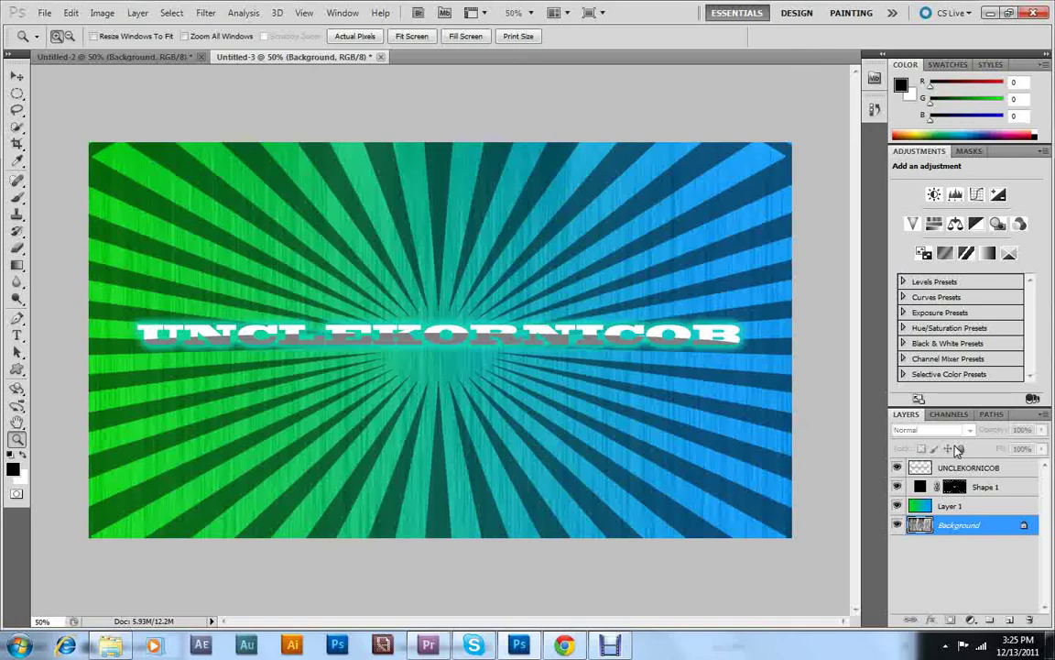
Open the Liquify filter on the merged UNCLEKORNICOB layer.
click(979, 468)
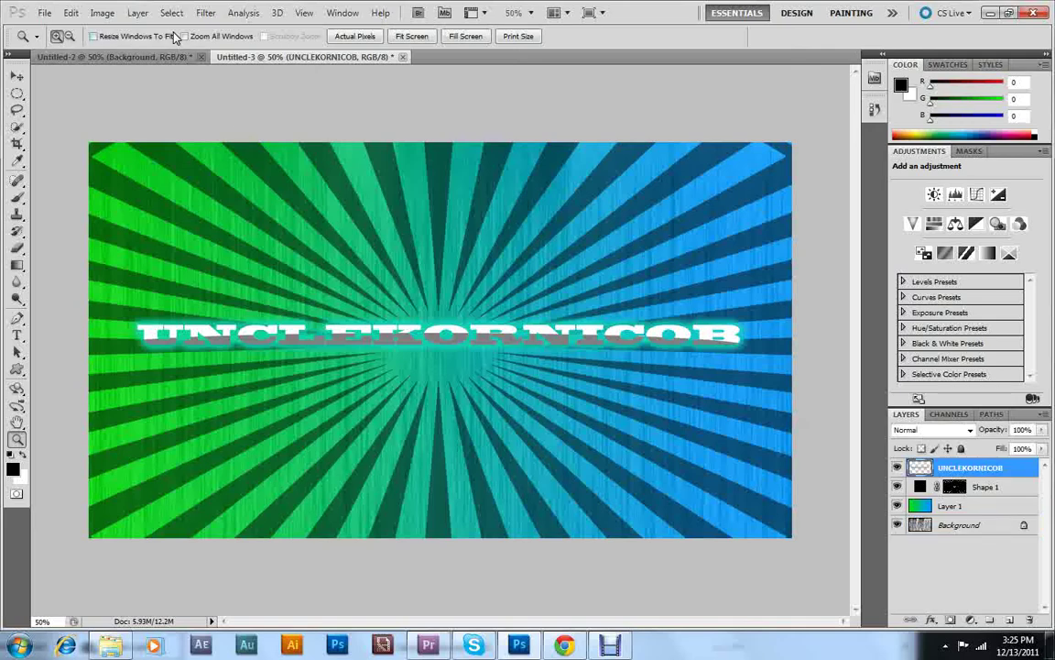
click(205, 13)
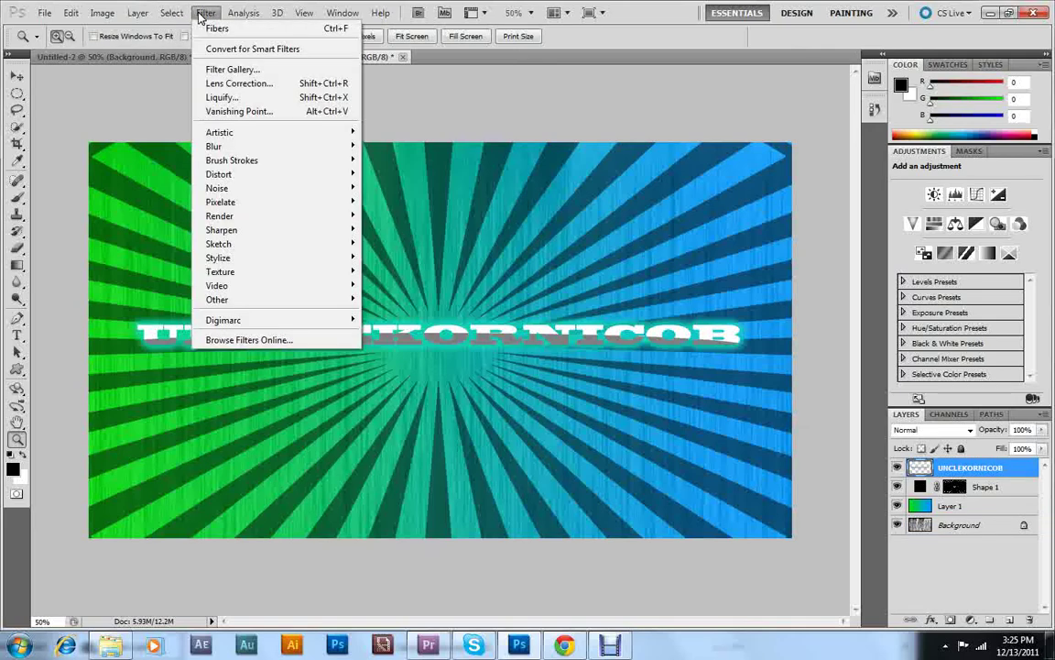
click(221, 97)
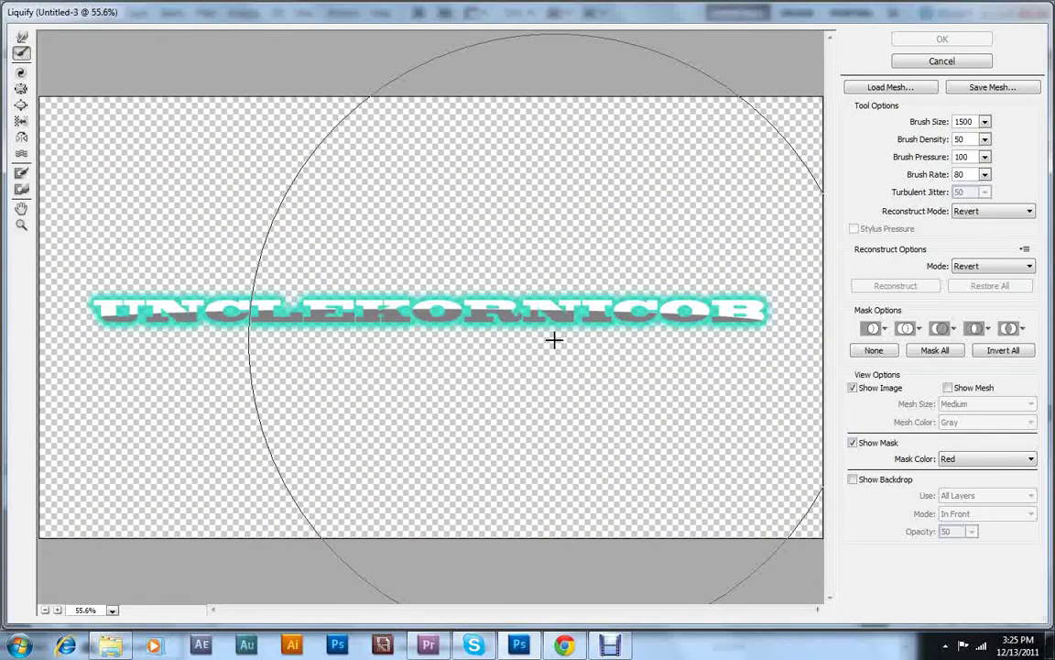
Try the Bloat and Pucker tools on the middle of the text at brush size 1500, undoing each distortion.
click(21, 105)
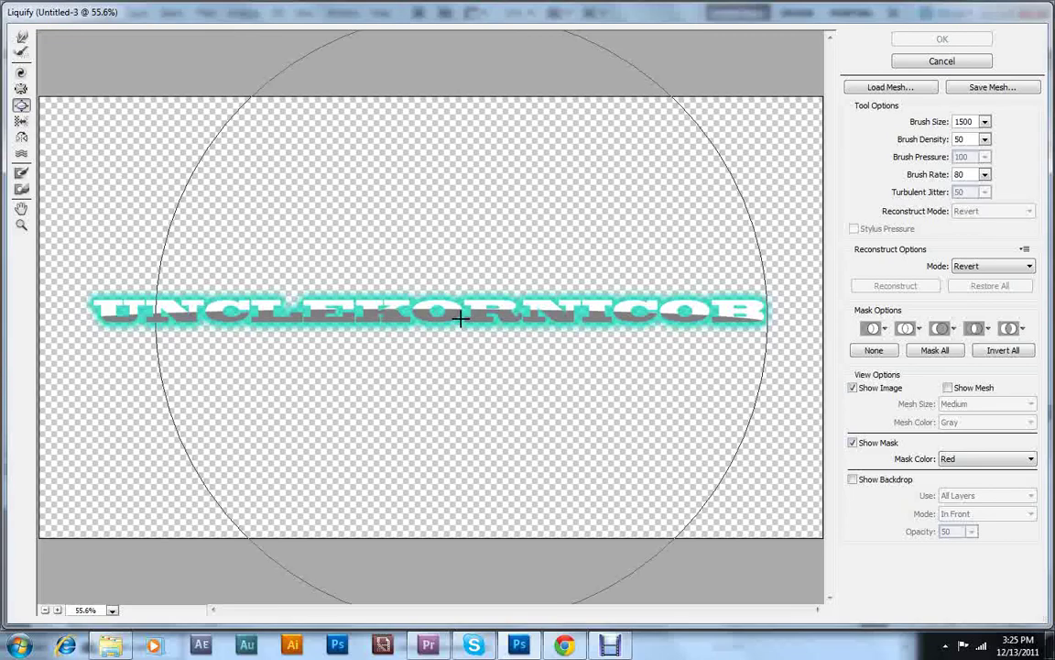
drag(452, 320, 449, 321)
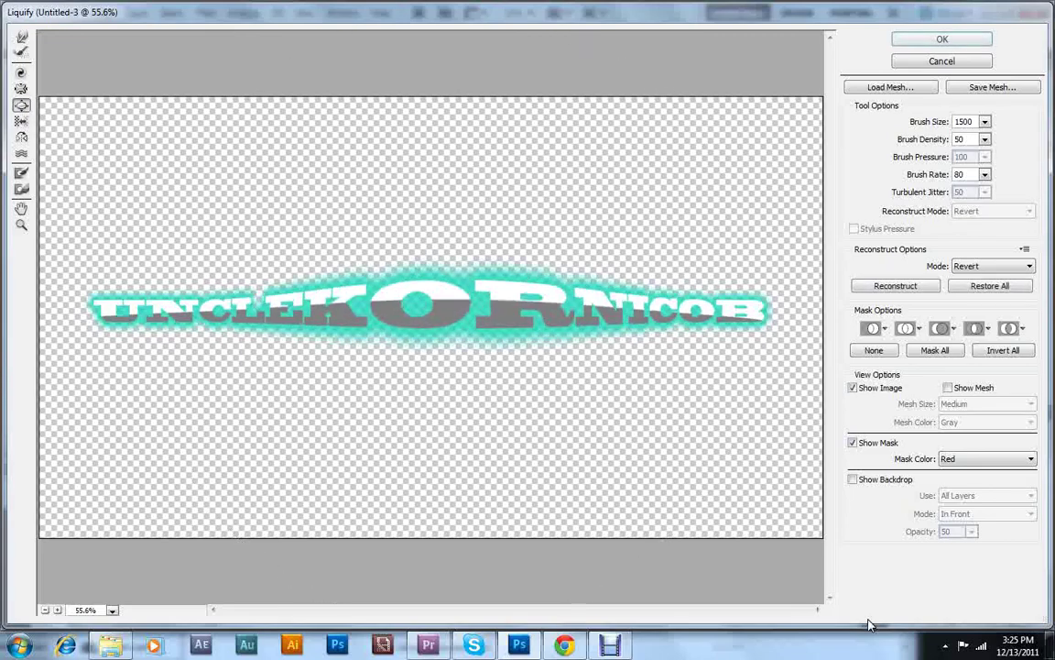
key(ctrl+z)
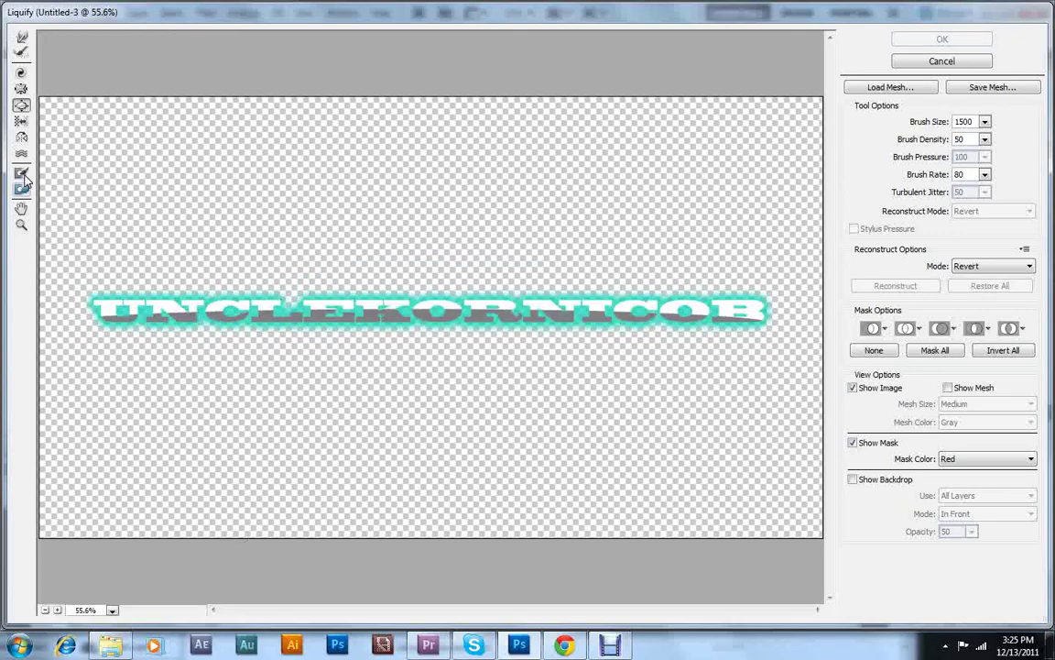
click(21, 88)
drag(420, 323, 419, 323)
drag(603, 404, 605, 403)
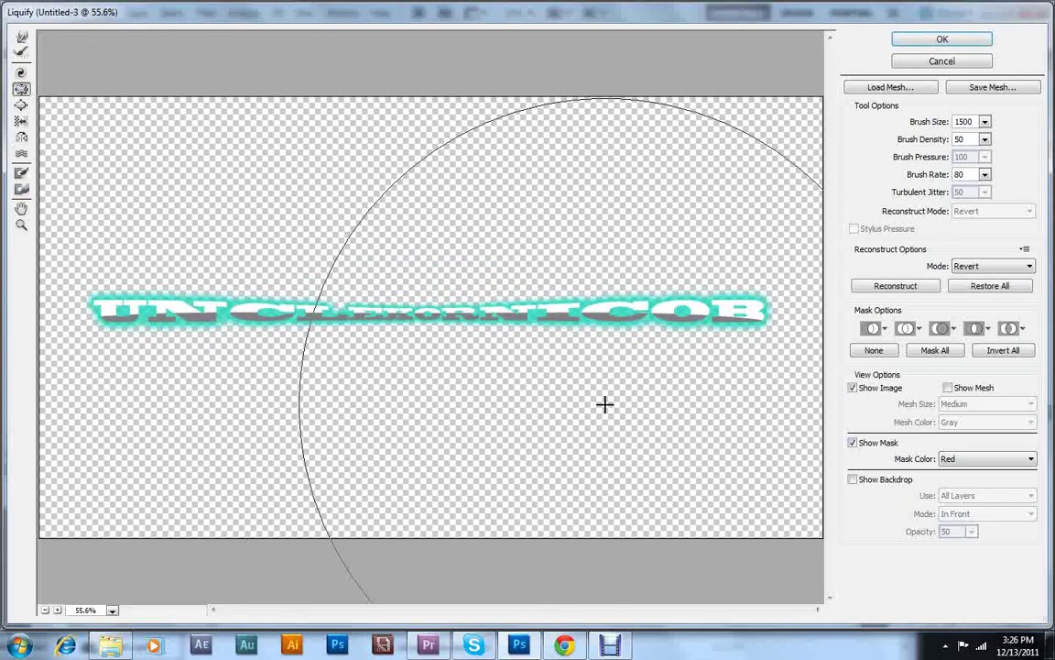
key(ctrl+z)
Twirl the text into a wave with a 1500 brush, bloat its middle letters, and apply the Liquify filter.
click(21, 72)
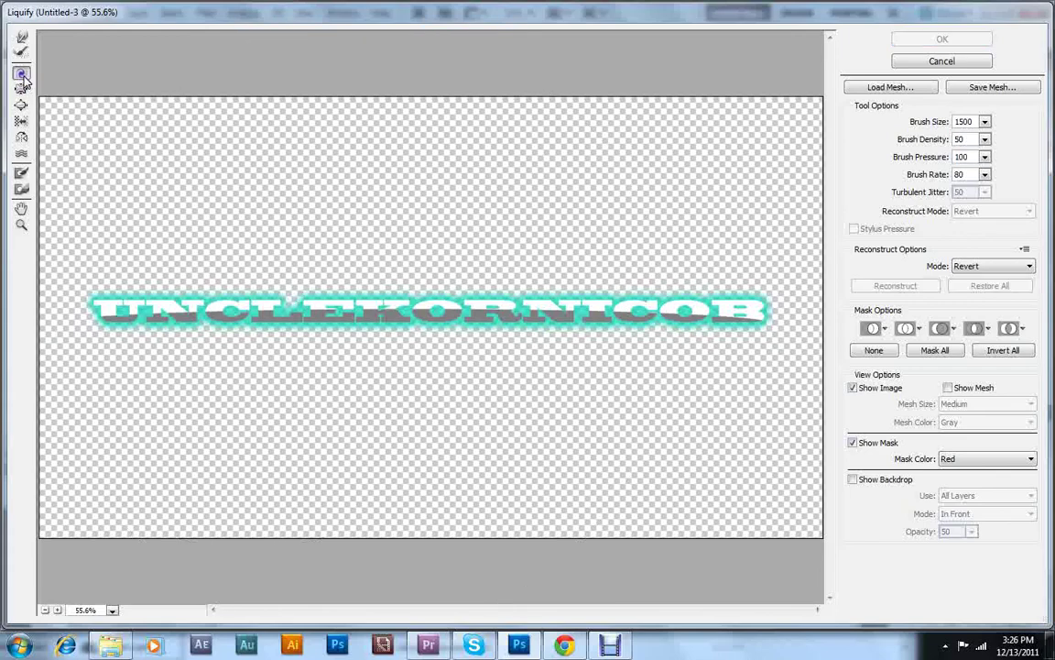
drag(429, 296, 430, 296)
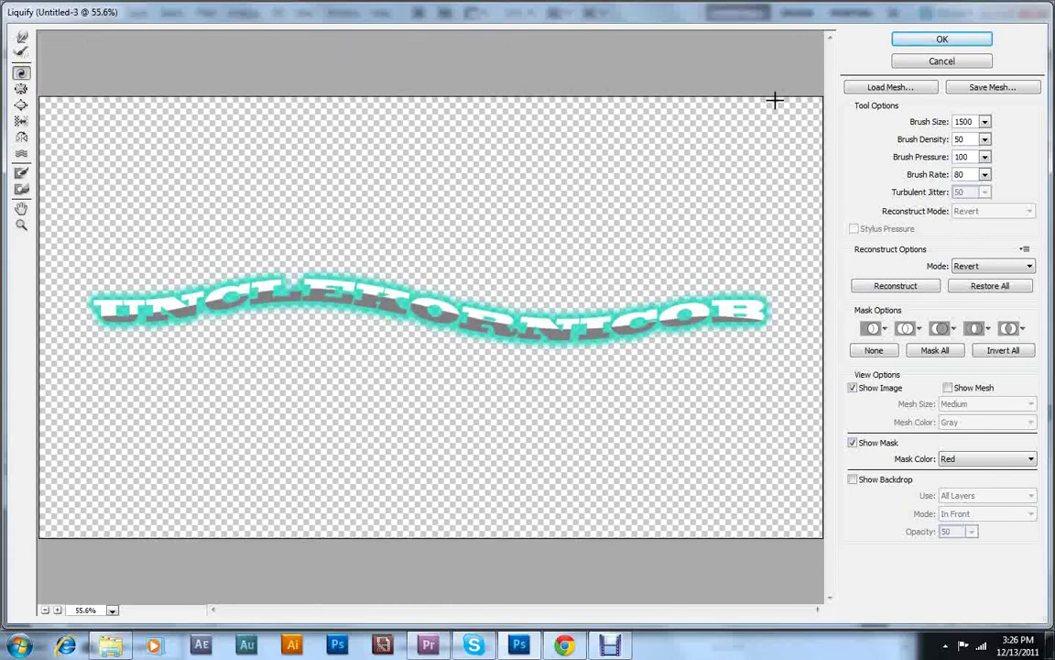
click(21, 105)
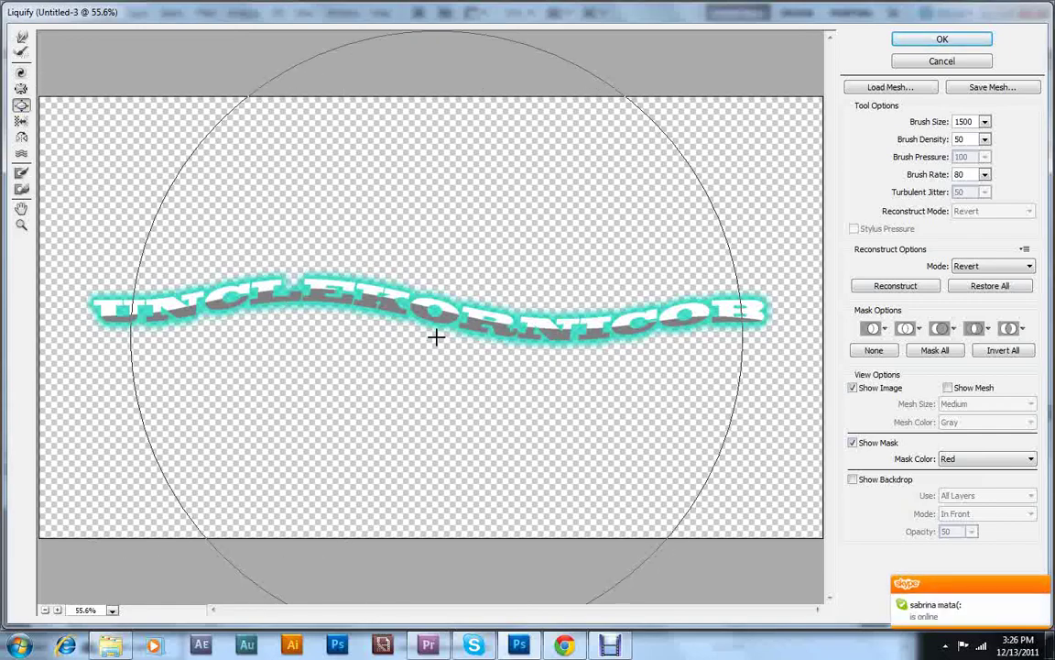
drag(436, 336, 438, 336)
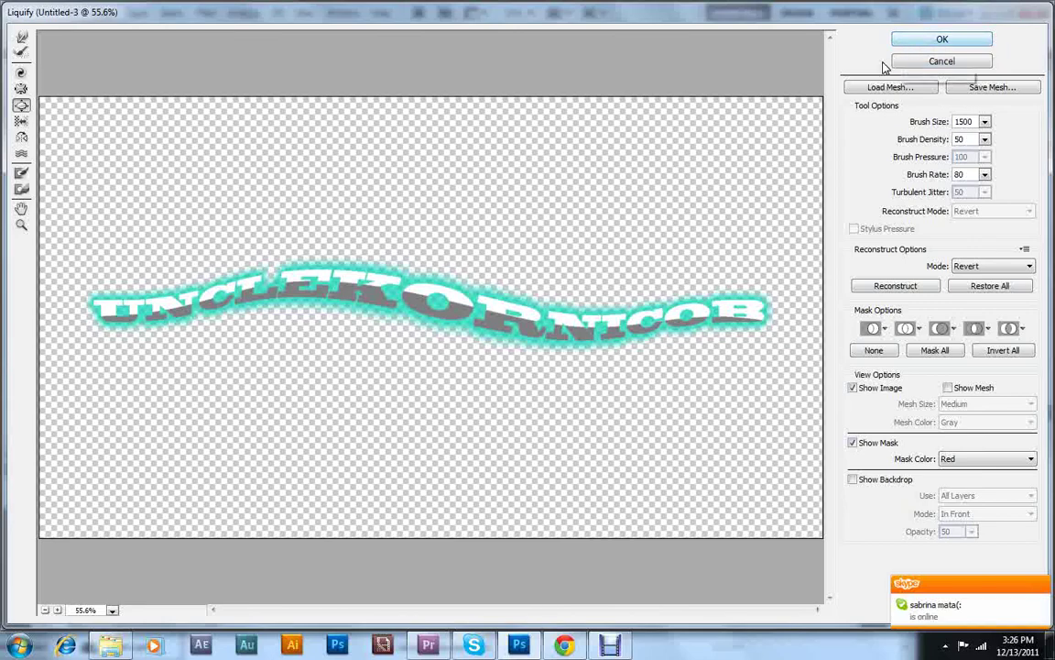
click(20, 55)
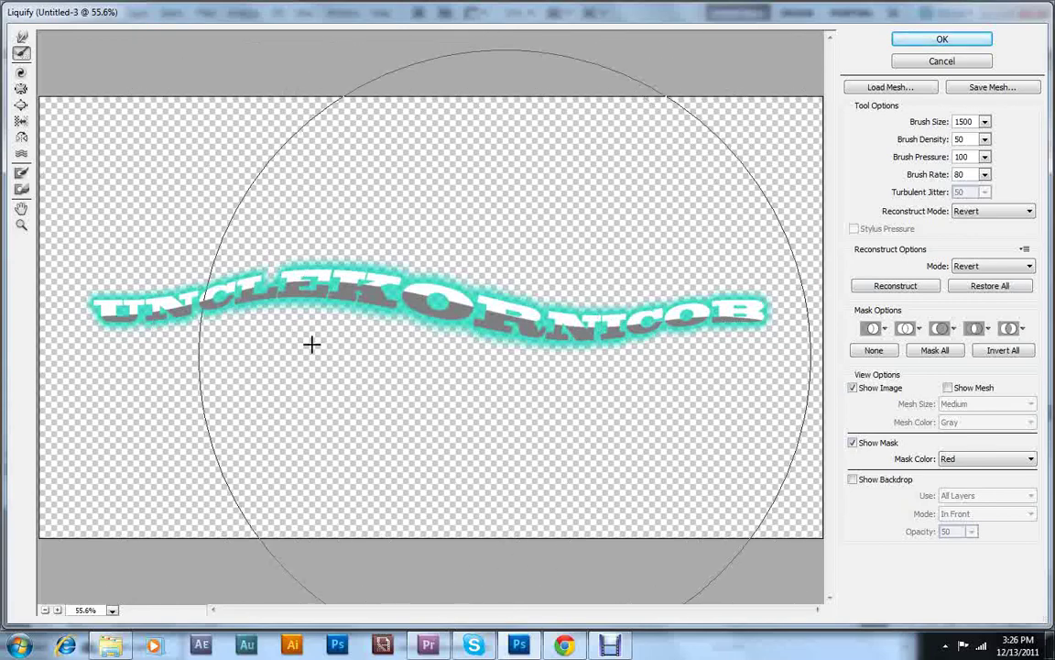
click(944, 39)
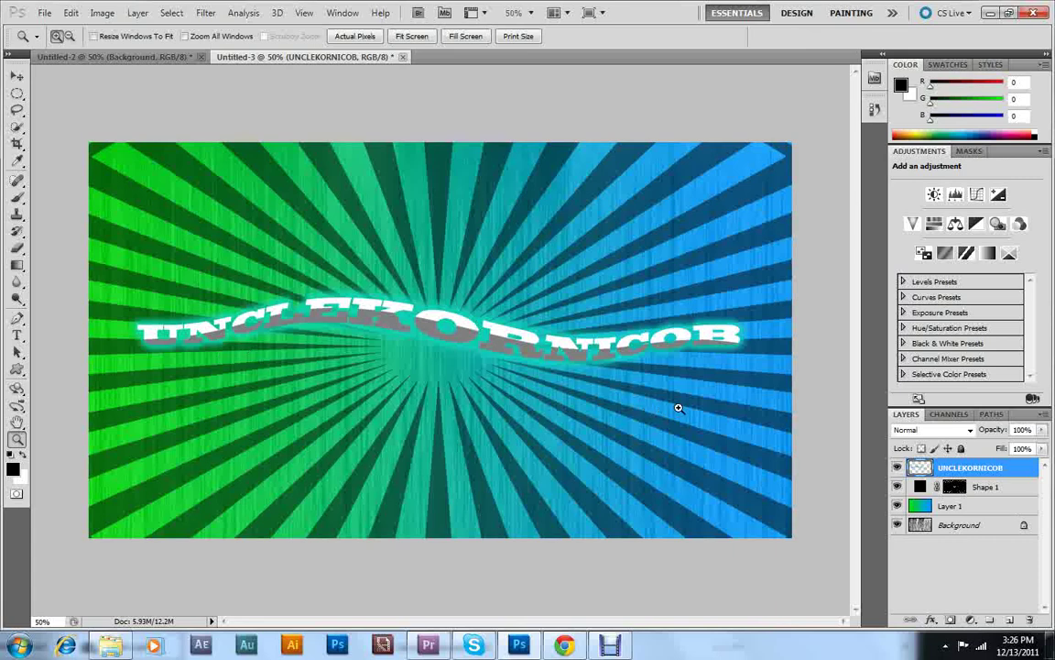
Compare the finished wavy-text design in Untitled-3 with the Untitled-2 reference.
click(81, 57)
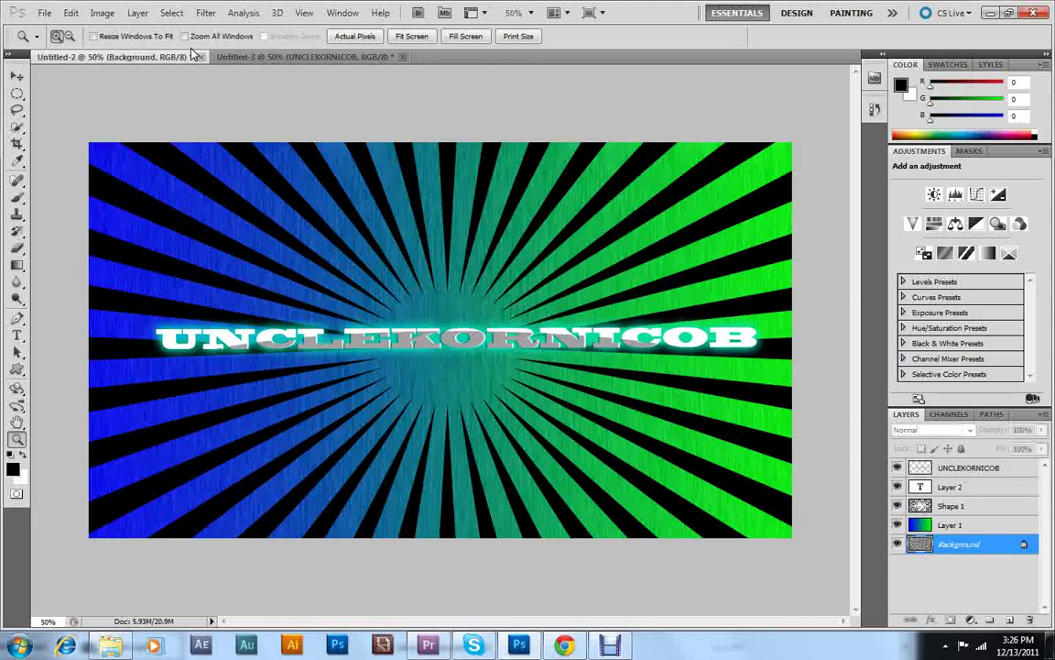
click(220, 55)
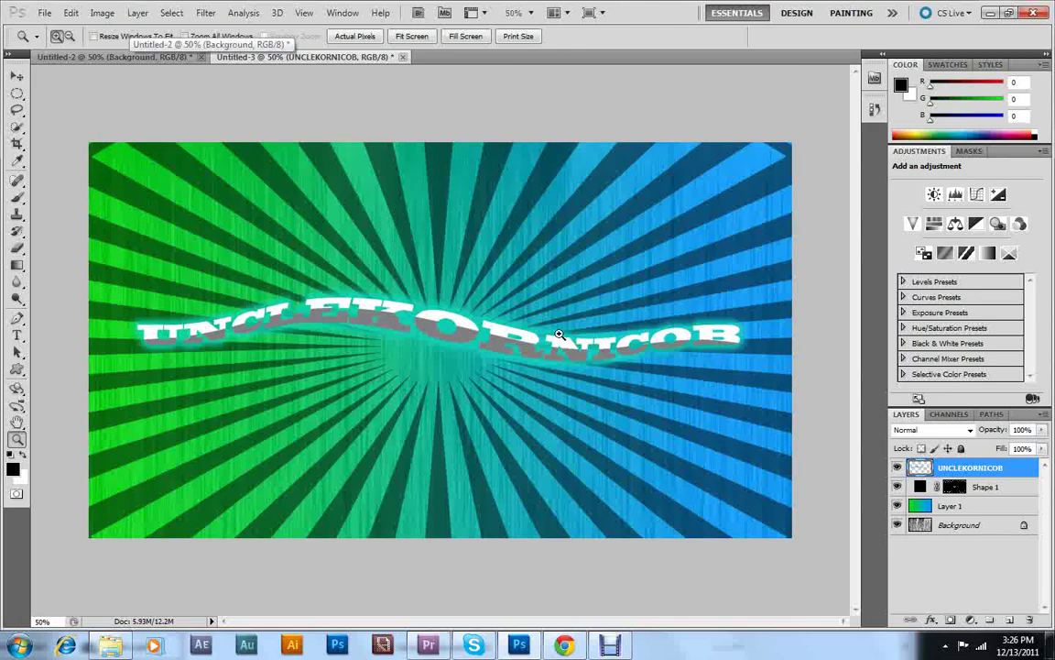
click(152, 57)
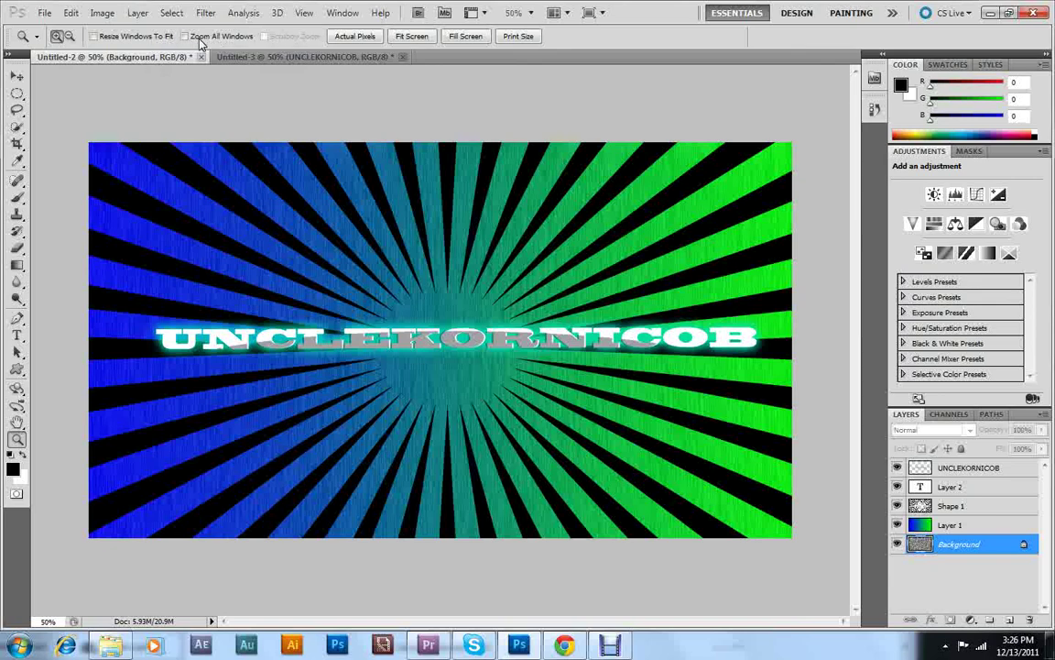
click(262, 57)
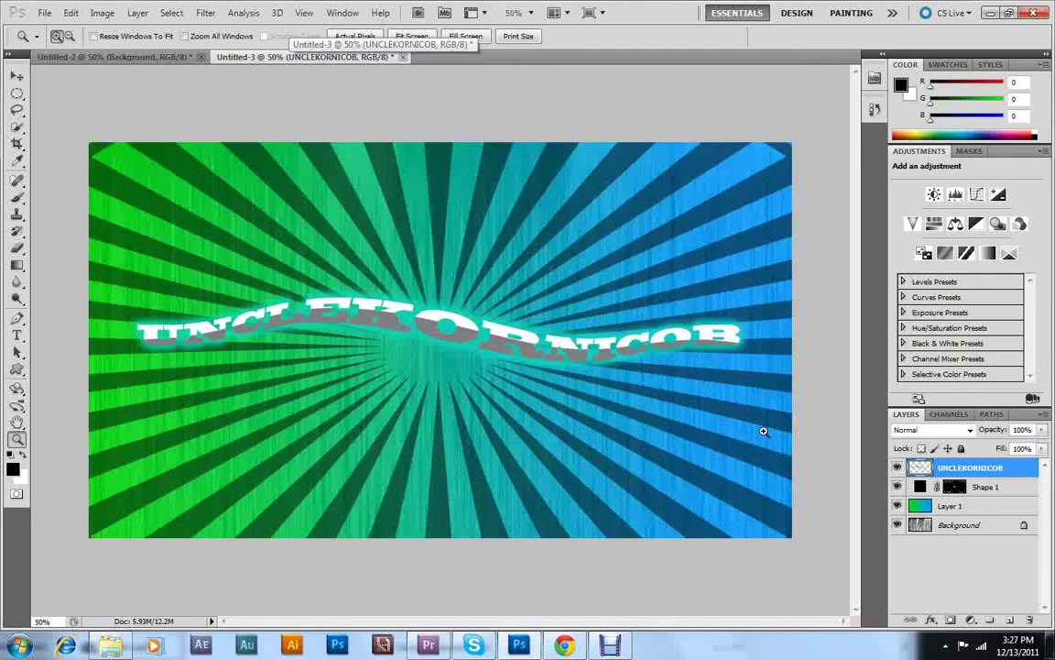
click(131, 61)
click(612, 647)
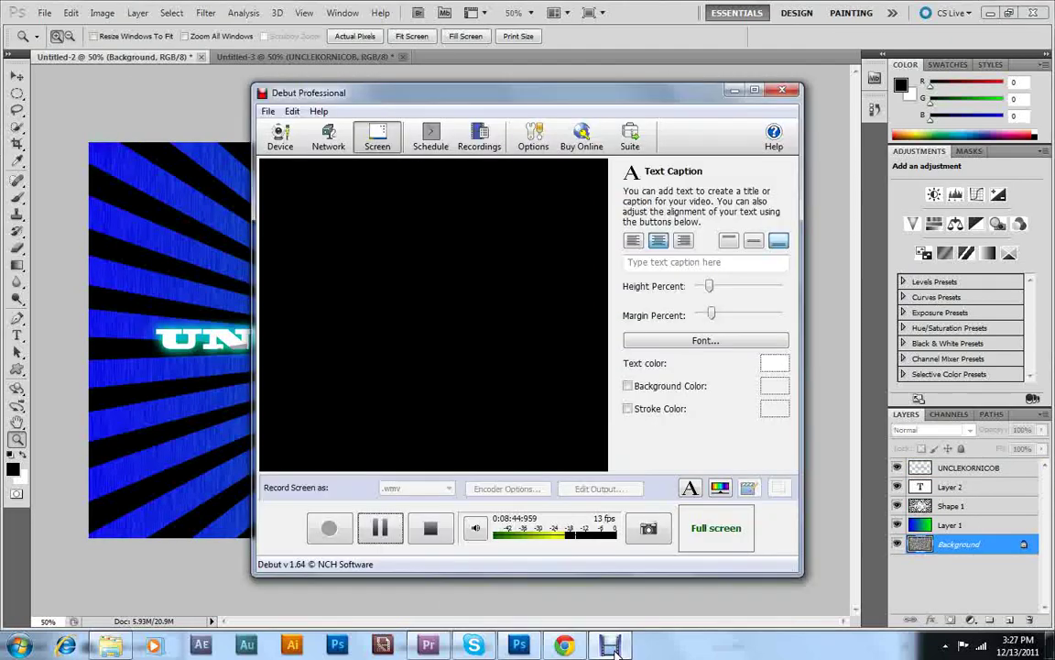